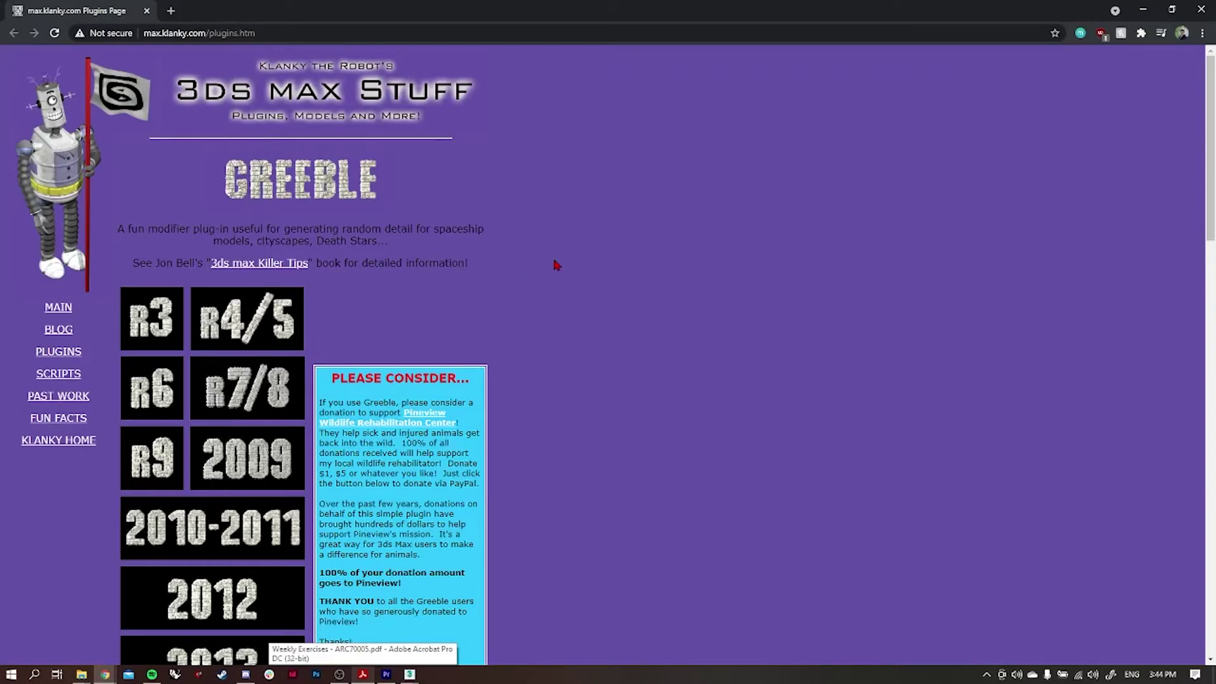
Open the Scene Explorer from the Tools menu and widen its panel slightly.
scroll(587, 254, down, 7)
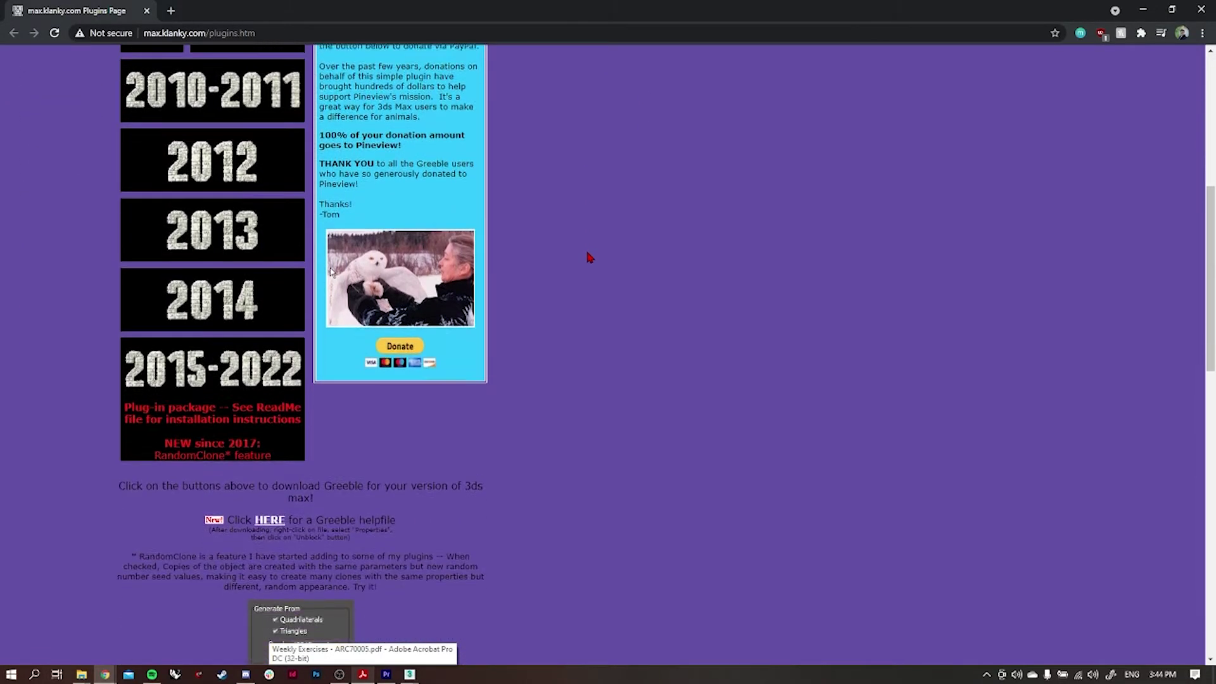
scroll(589, 256, down, 14)
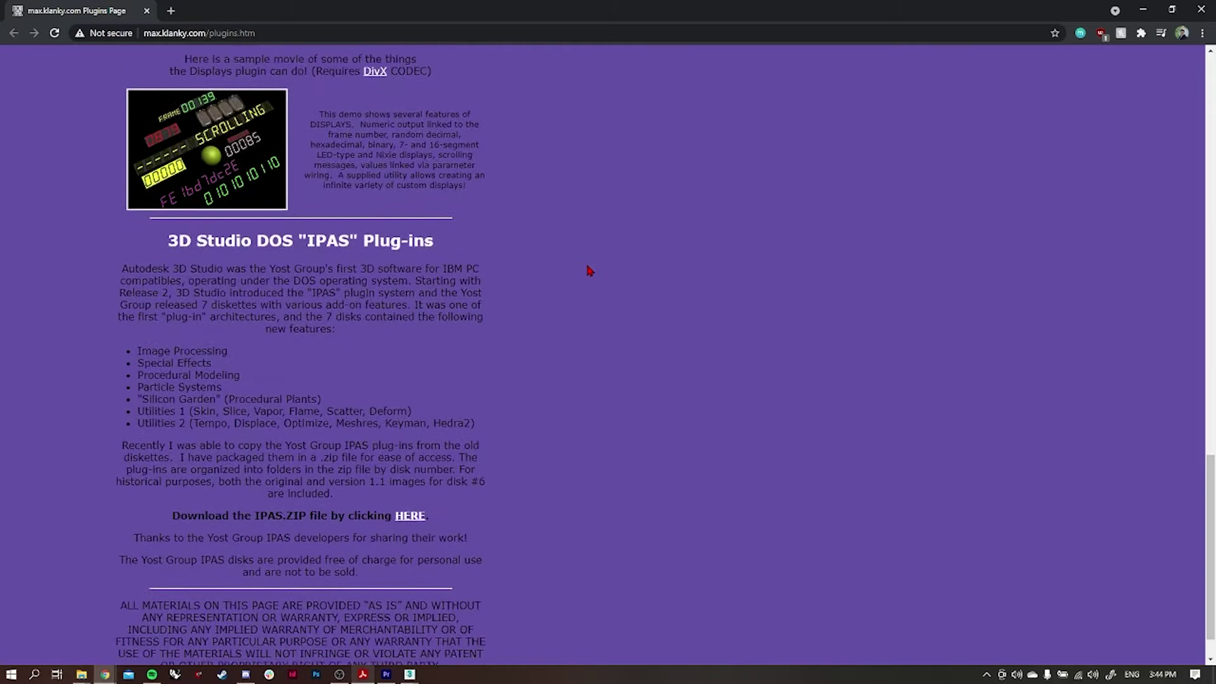
scroll(589, 271, up, 15)
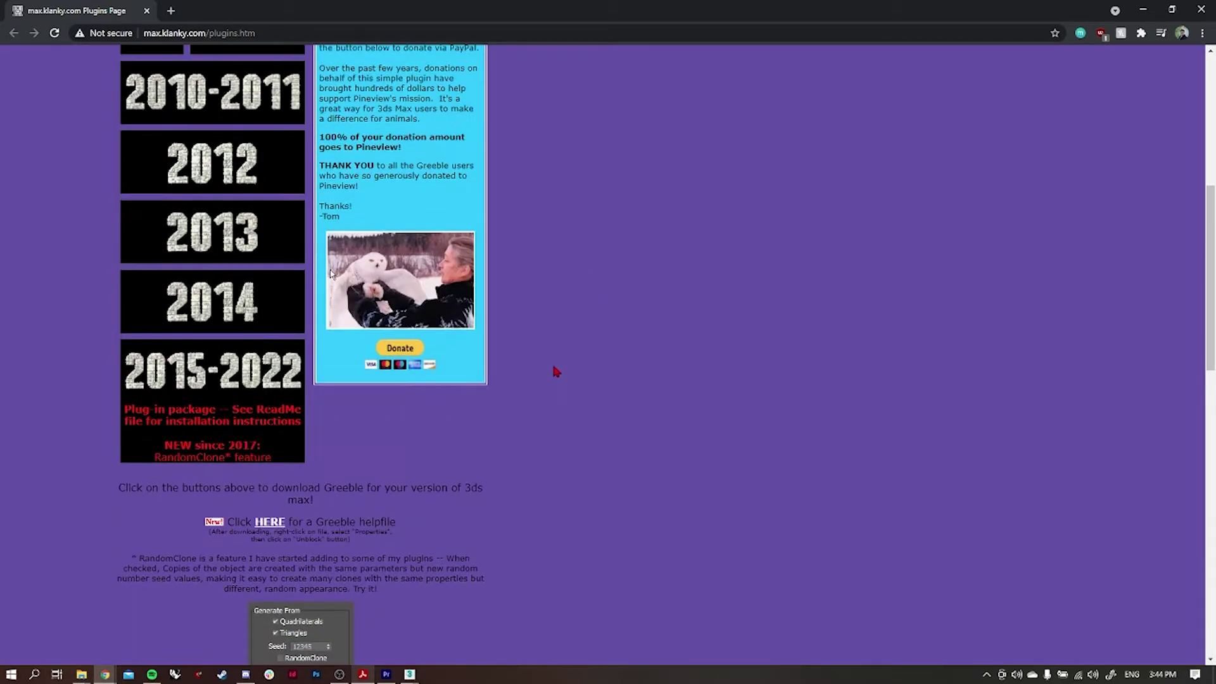
scroll(555, 372, up, 2)
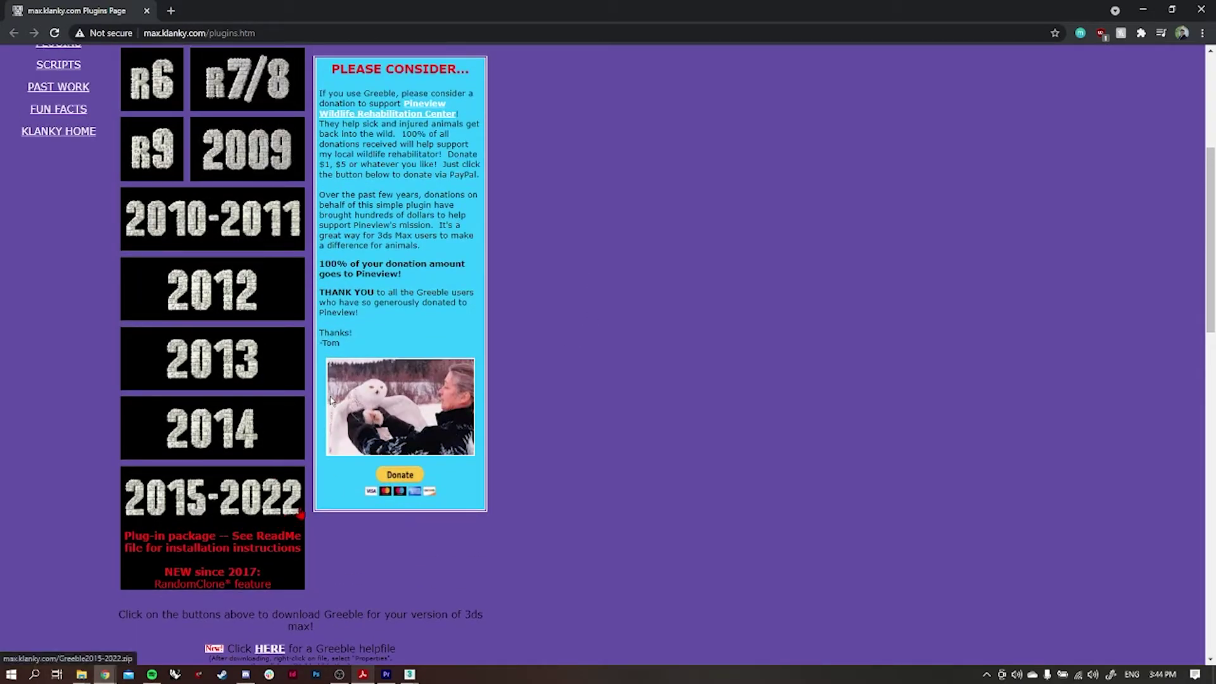
scroll(422, 501, up, 5)
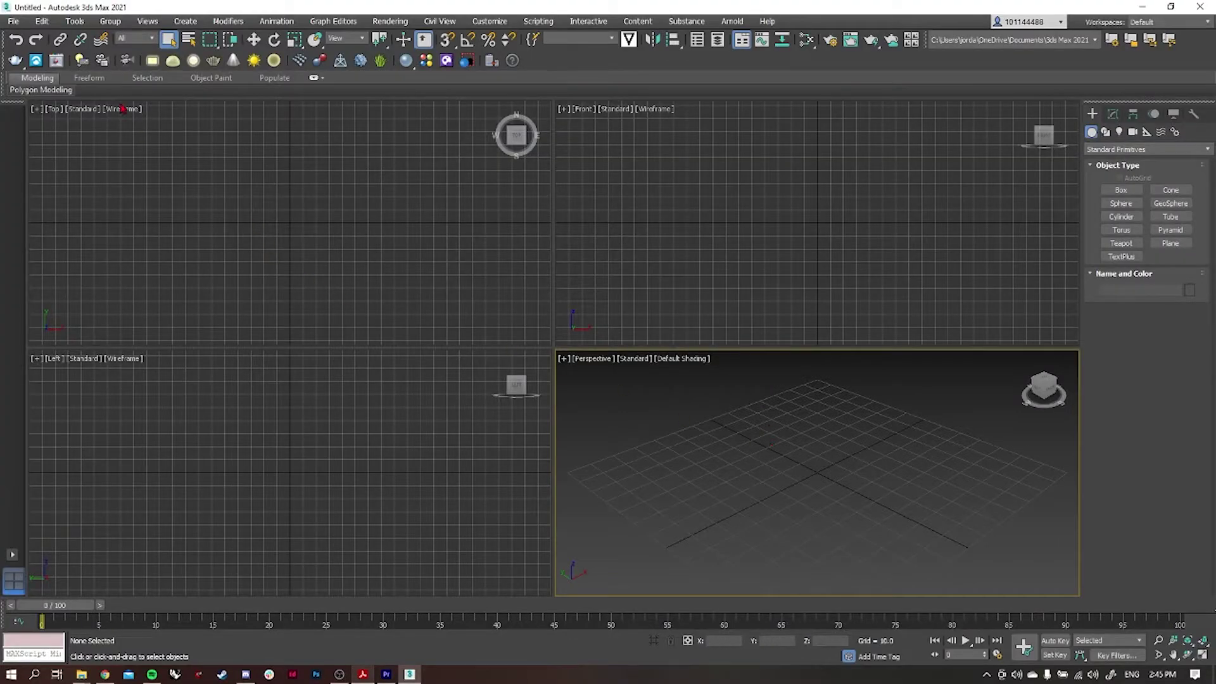
click(80, 22)
click(95, 42)
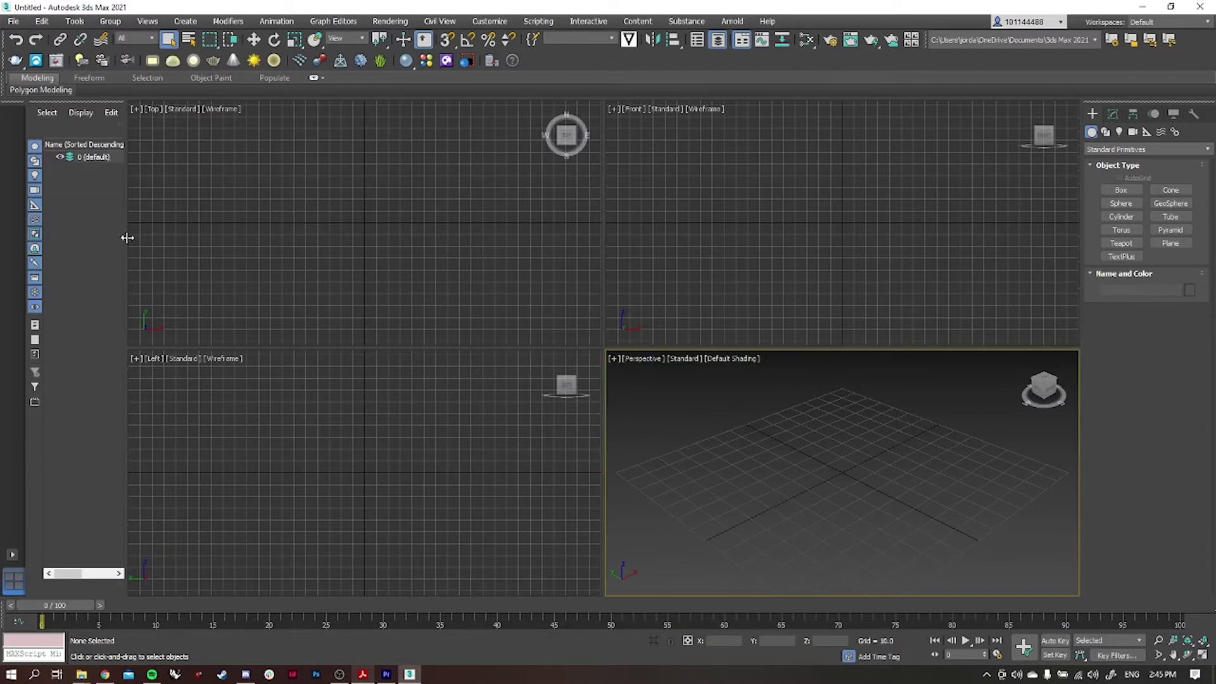
drag(127, 238, 131, 239)
Create three new layers in the Scene Explorer's layer list.
right_click(130, 201)
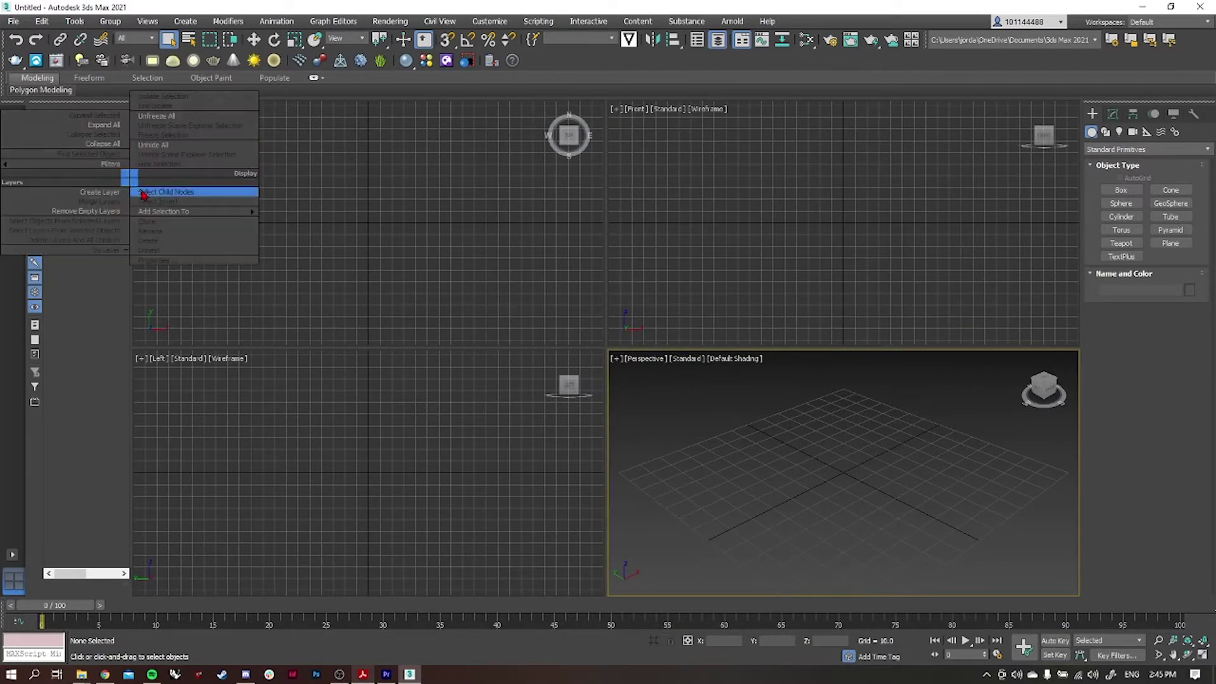
click(61, 210)
right_click(130, 202)
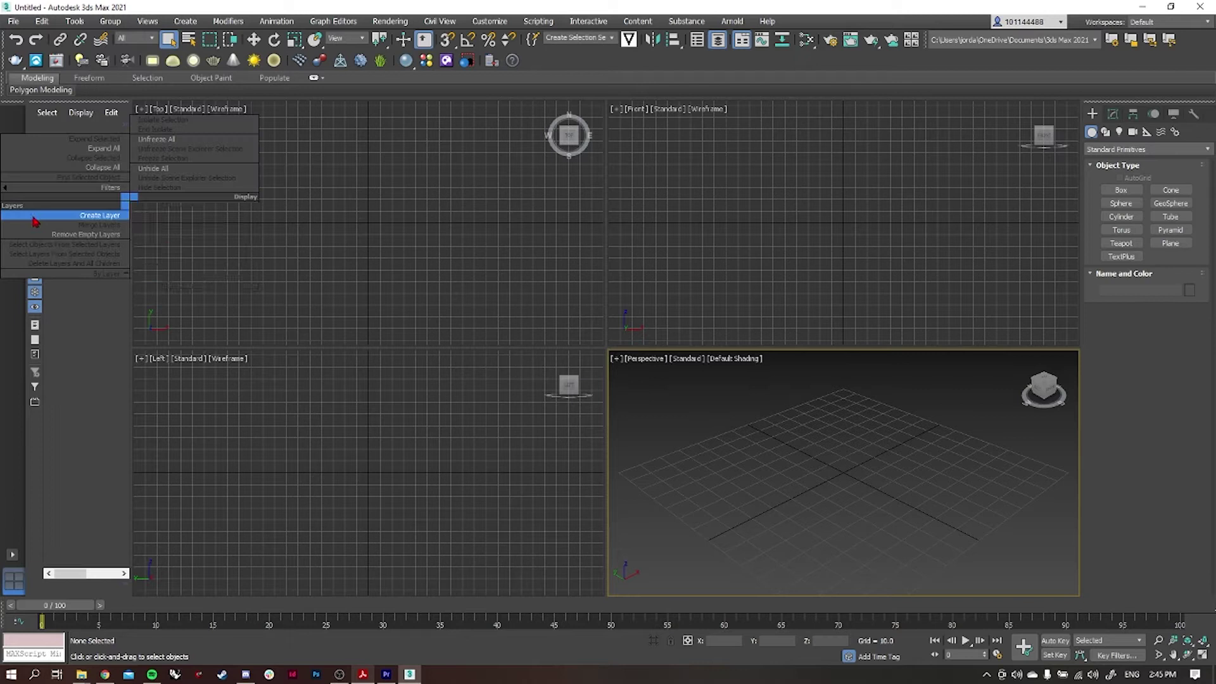
click(76, 215)
right_click(130, 212)
click(76, 226)
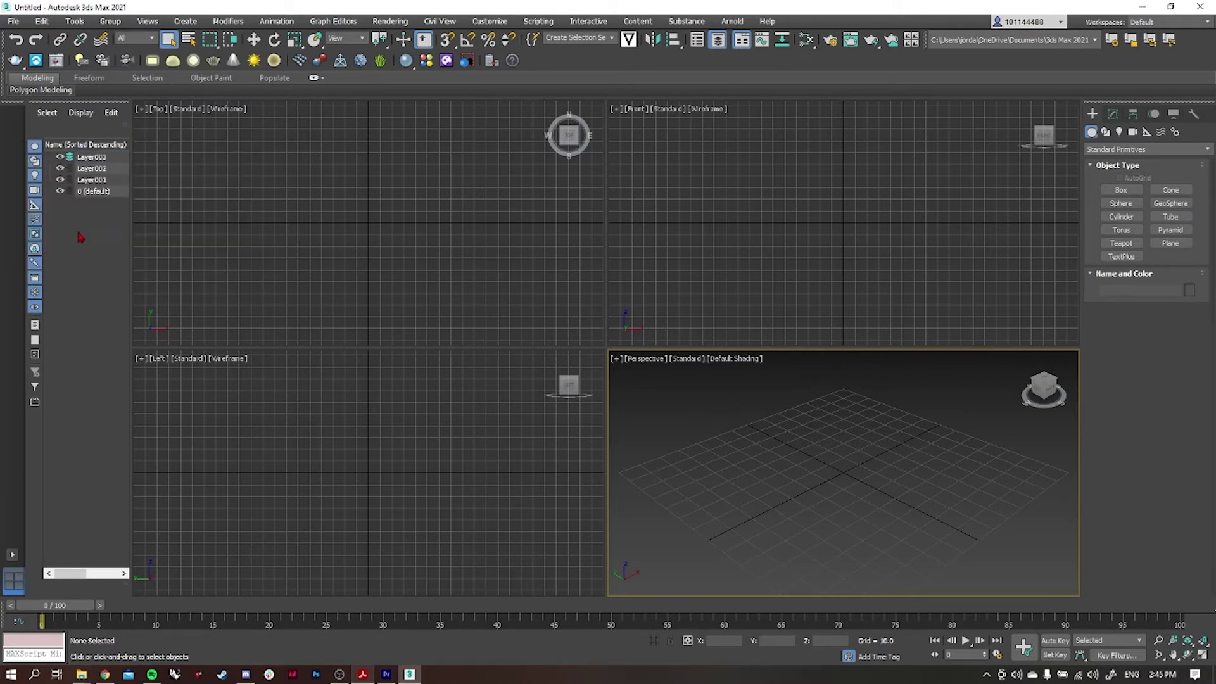
Rename Layer003, Layer002 and Layer001 to Original Spline, Clone Spline and Rectangle.
click(91, 159)
click(95, 161)
text(briginal Spline)
key(Return)
click(106, 171)
click(99, 172)
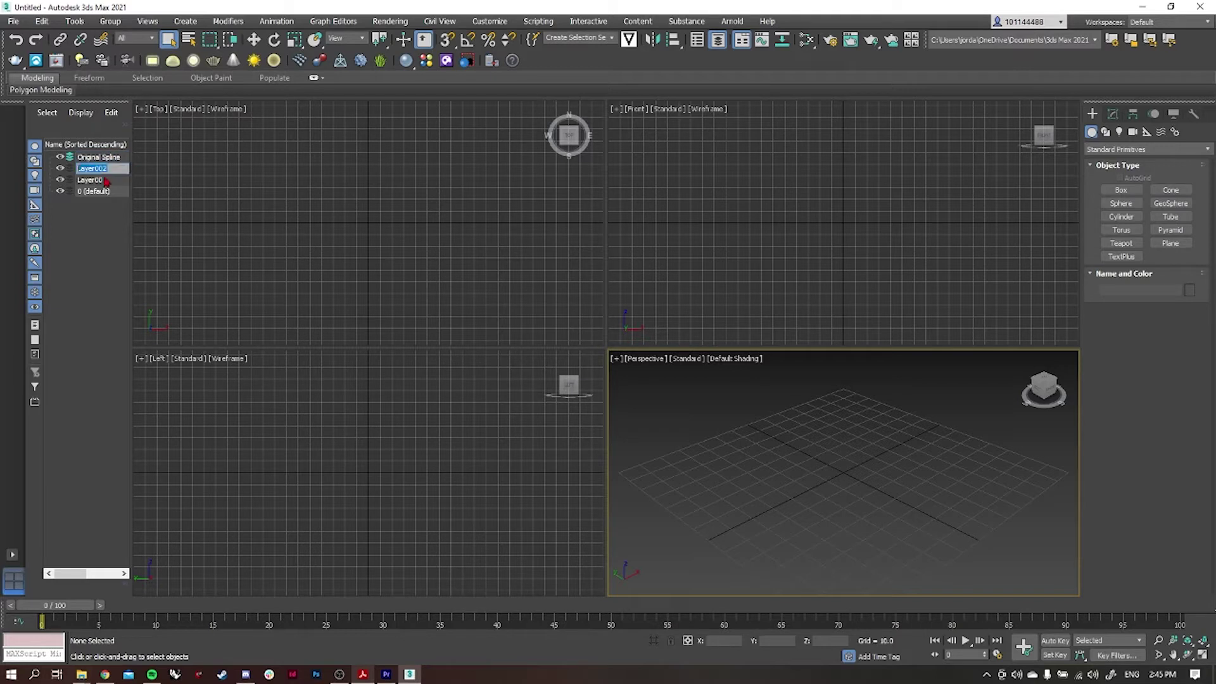
text(Cu)
key(Return)
click(102, 181)
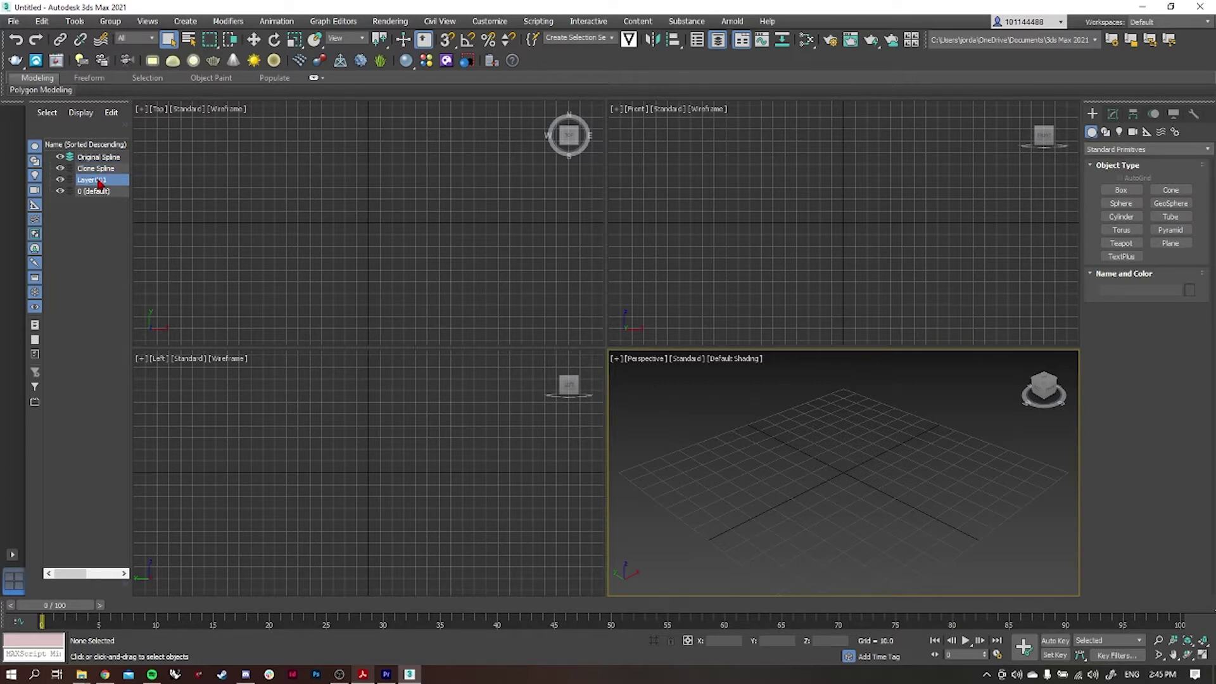
click(100, 181)
text(Rectangle)
key(Return)
Make Original Spline the active layer and draw a vertical line in the Top viewport.
click(104, 157)
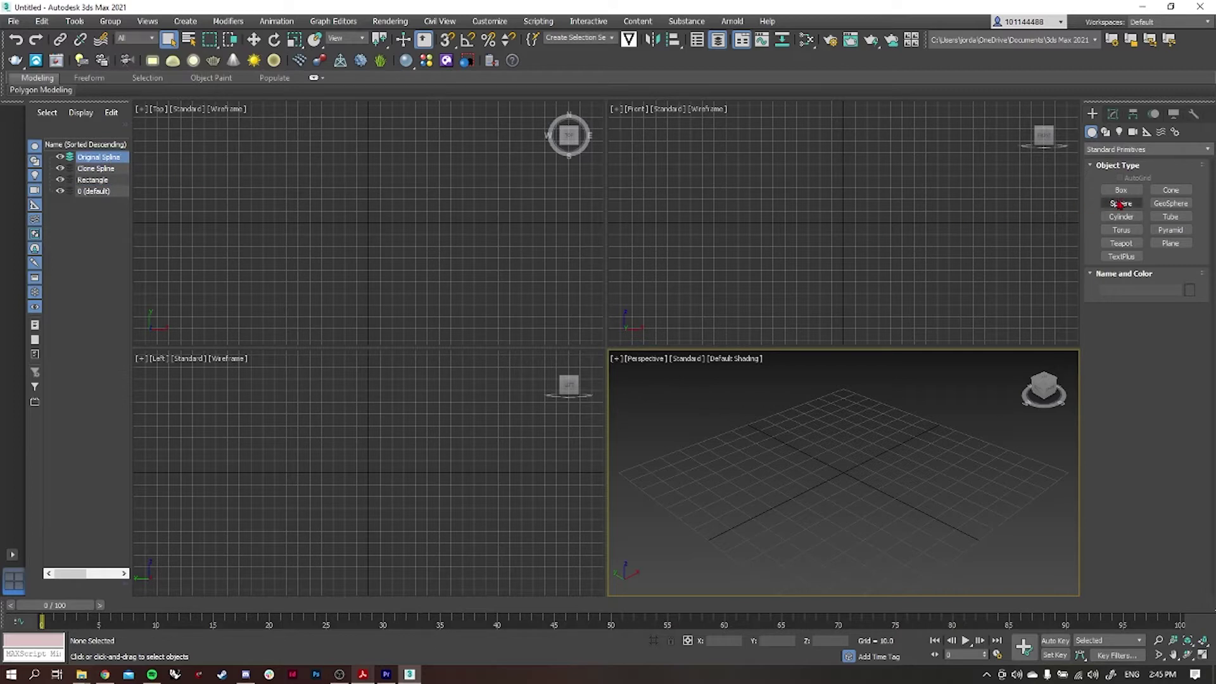
click(1106, 132)
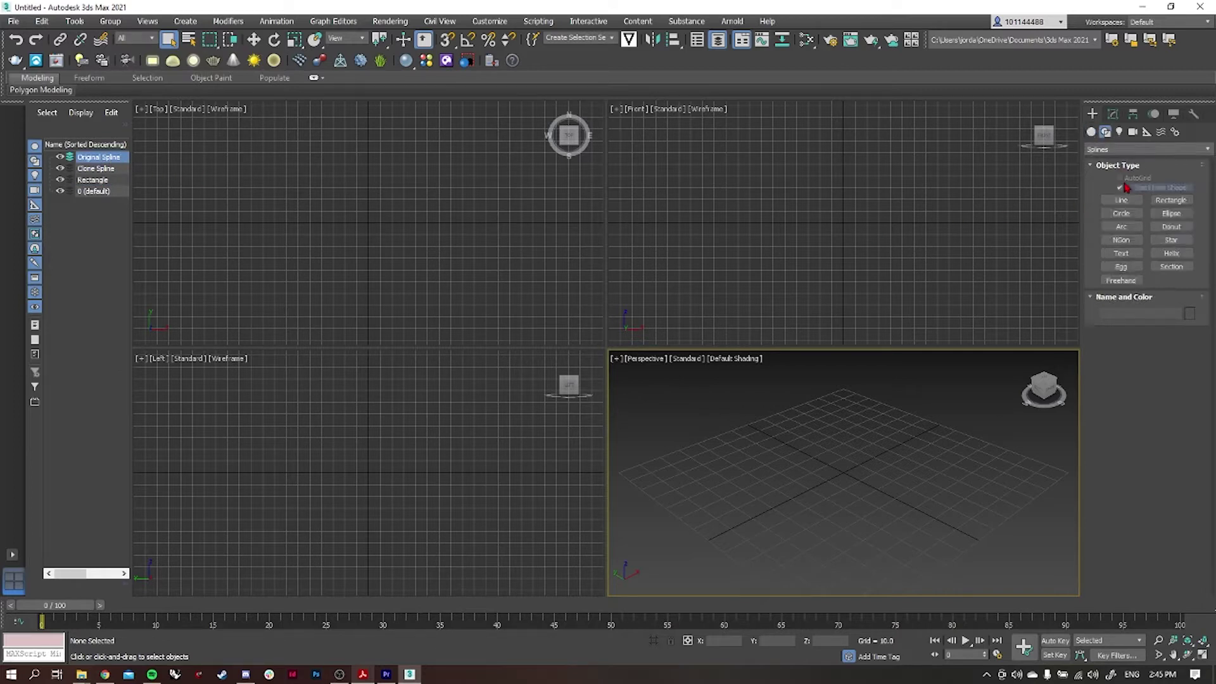
click(1132, 202)
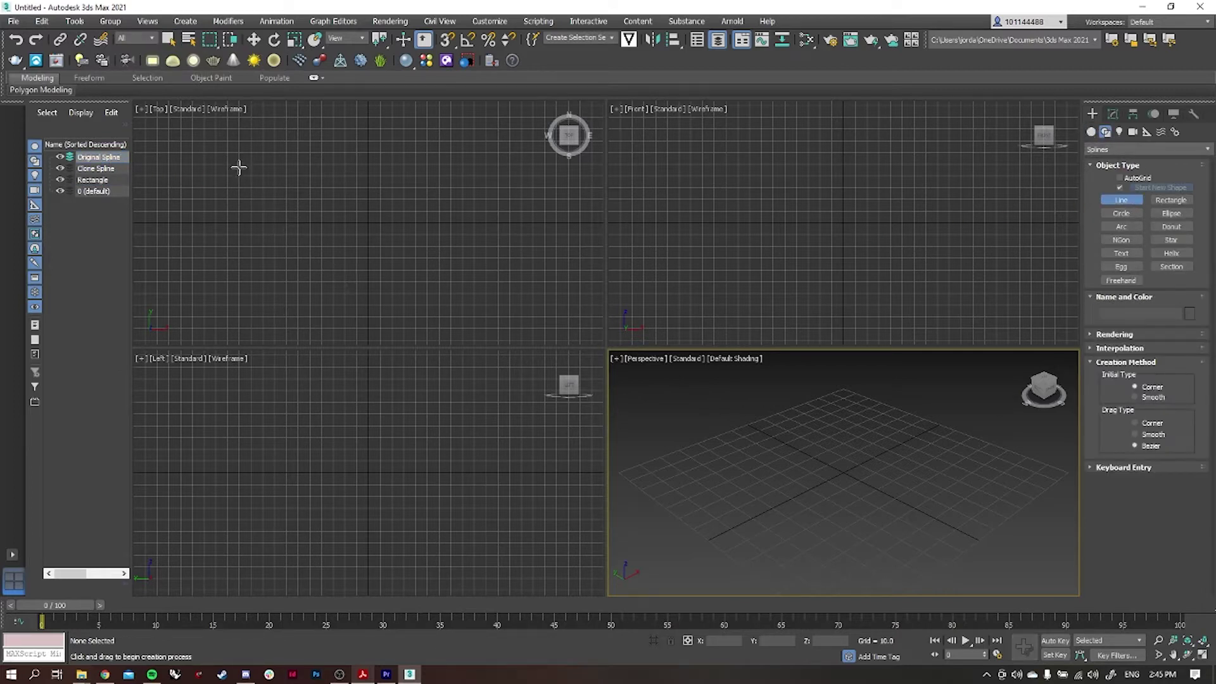
click(232, 149)
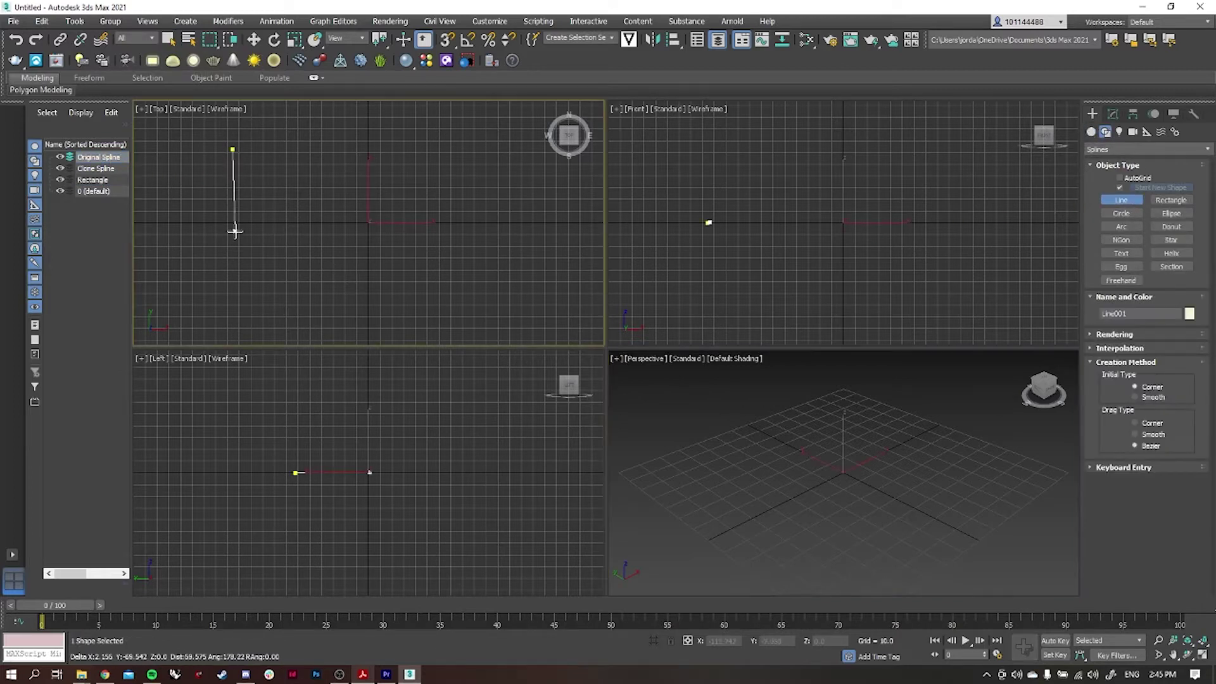
click(232, 319)
right_click(310, 263)
Draw a stepped three-segment line and a third vertical line on the right.
click(320, 142)
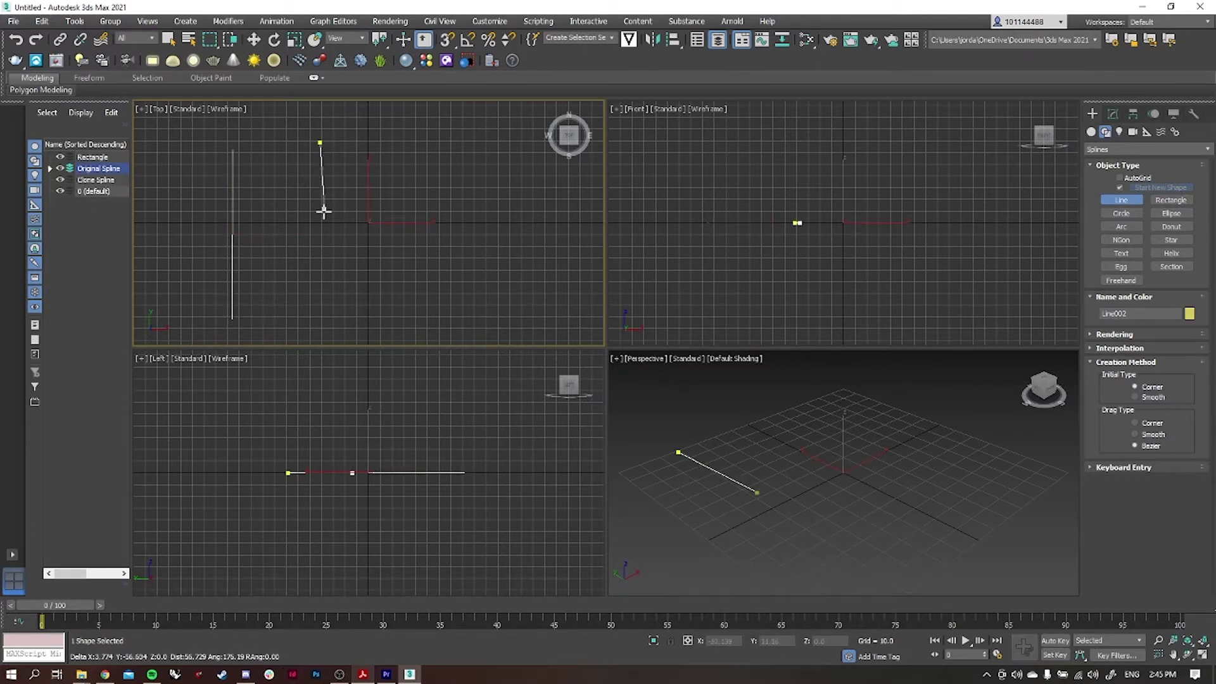
click(320, 233)
click(415, 233)
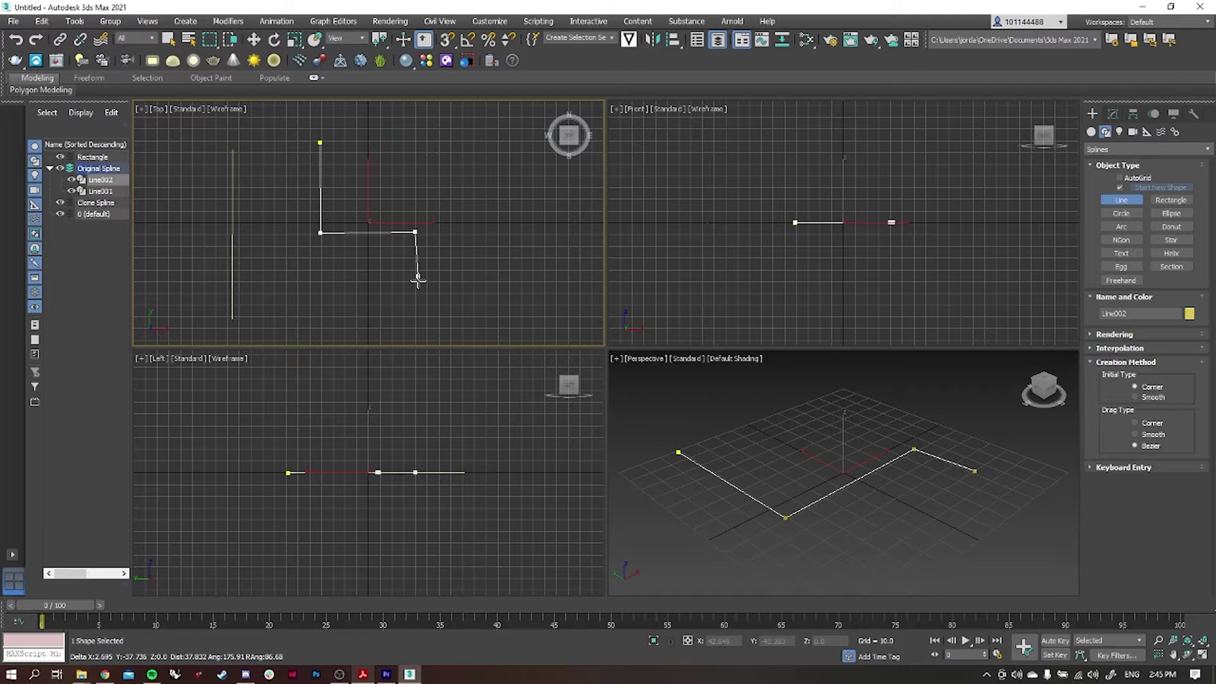
click(415, 329)
right_click(462, 321)
click(490, 139)
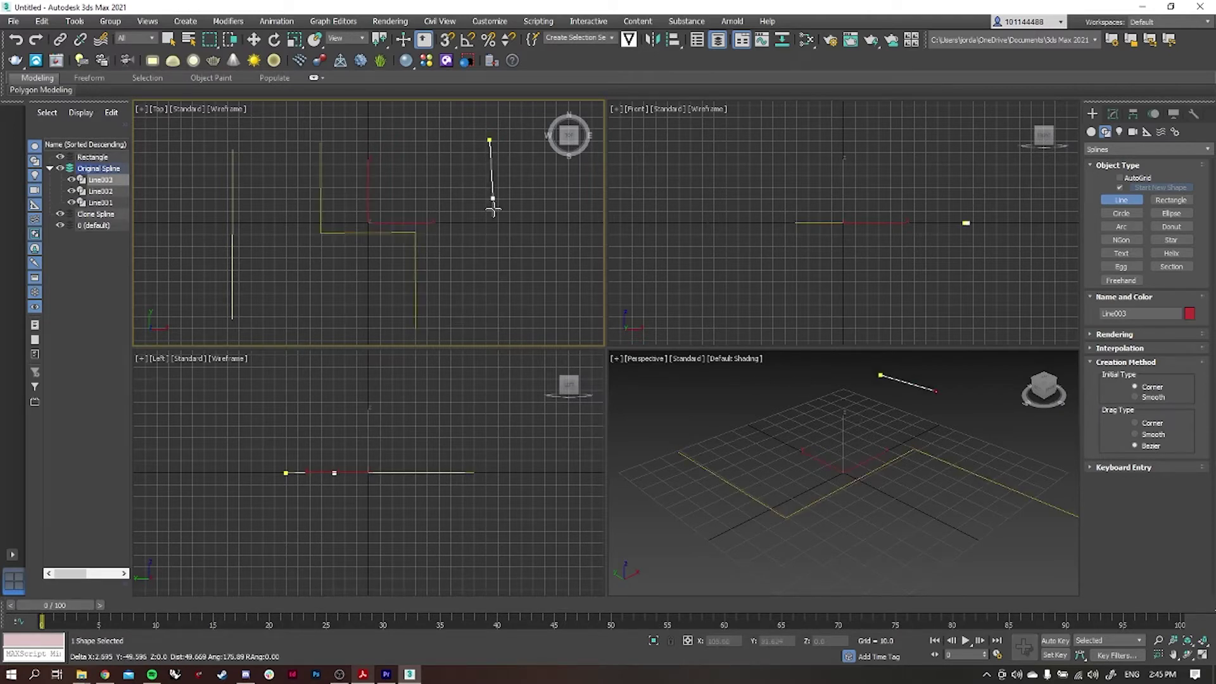
click(492, 326)
right_click(467, 318)
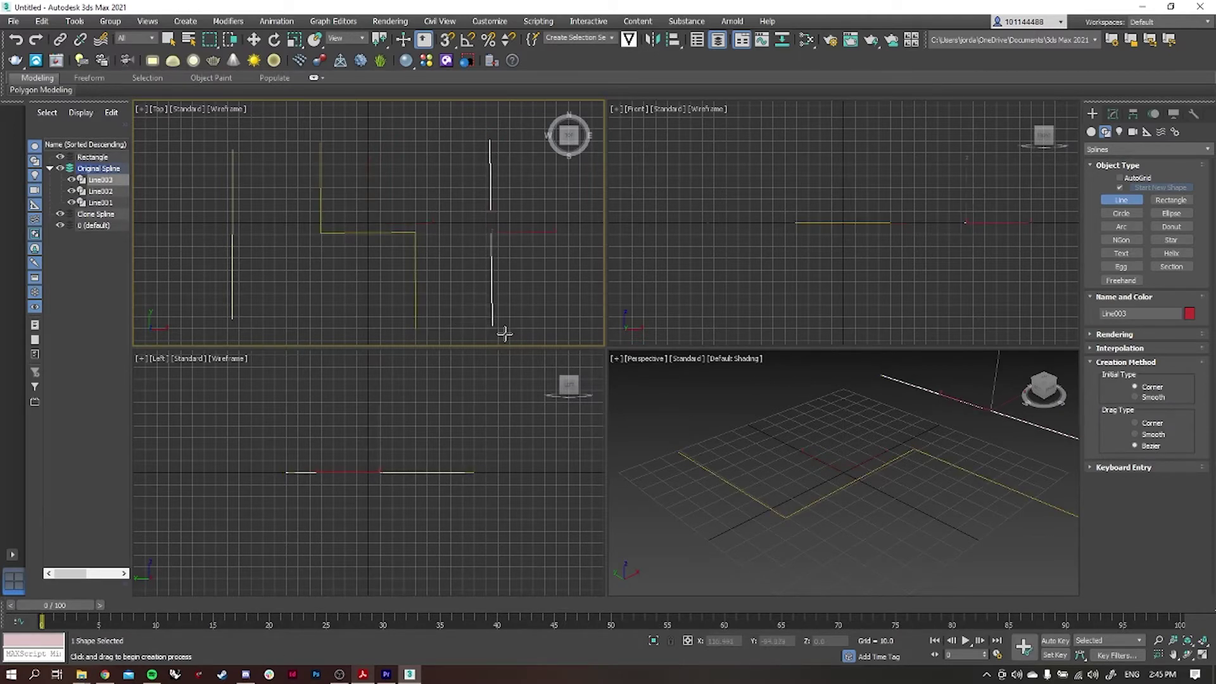
Draw a long curving Bezier road line across the layout from left to right.
click(166, 280)
drag(266, 225, 397, 266)
click(415, 254)
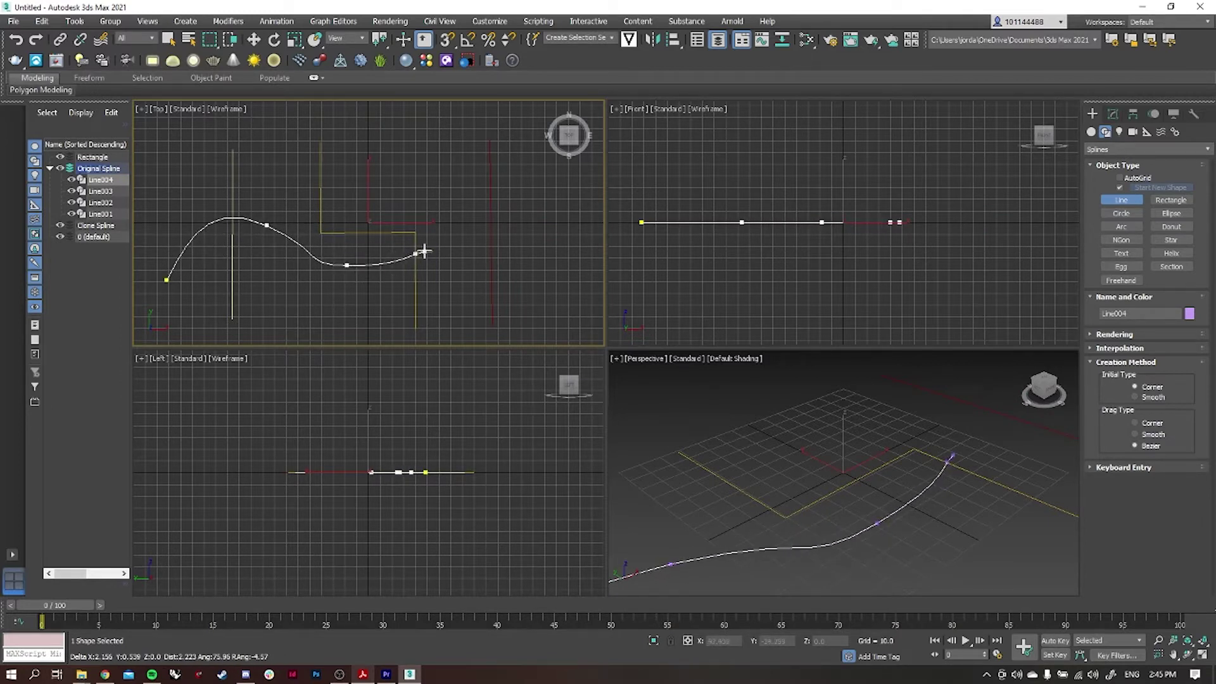
click(457, 222)
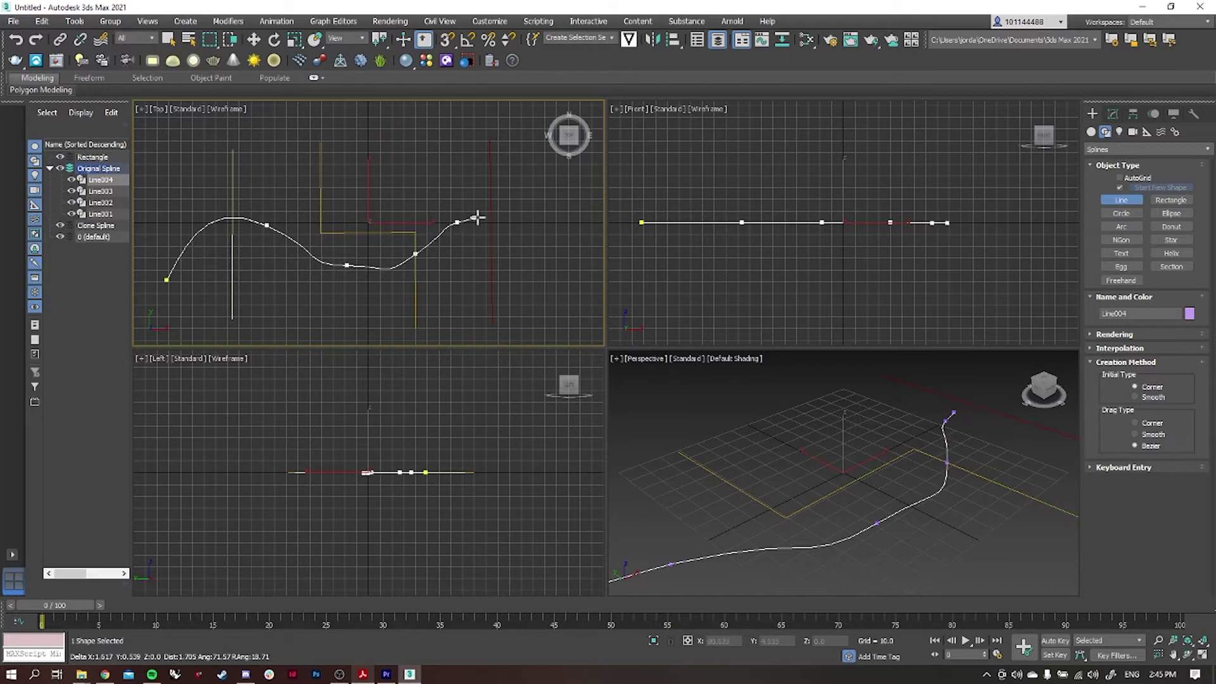
click(521, 218)
click(577, 261)
right_click(578, 261)
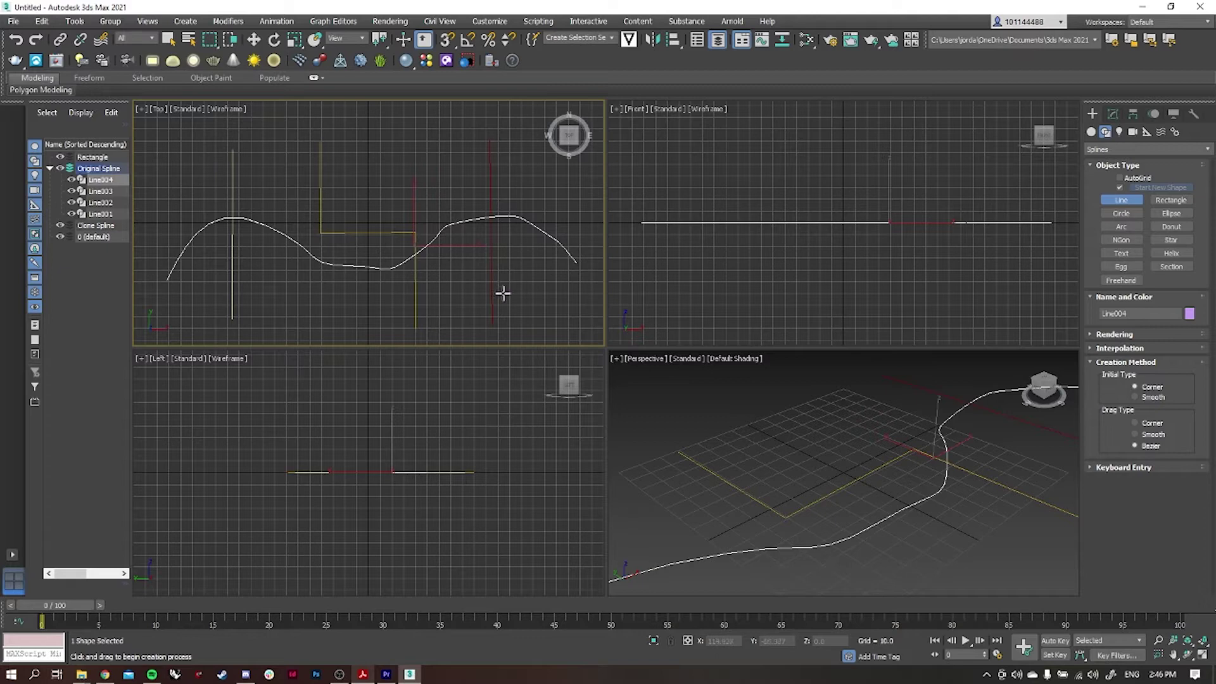
Exit line creation and marquee-select all four drawn lines.
click(168, 40)
click(378, 309)
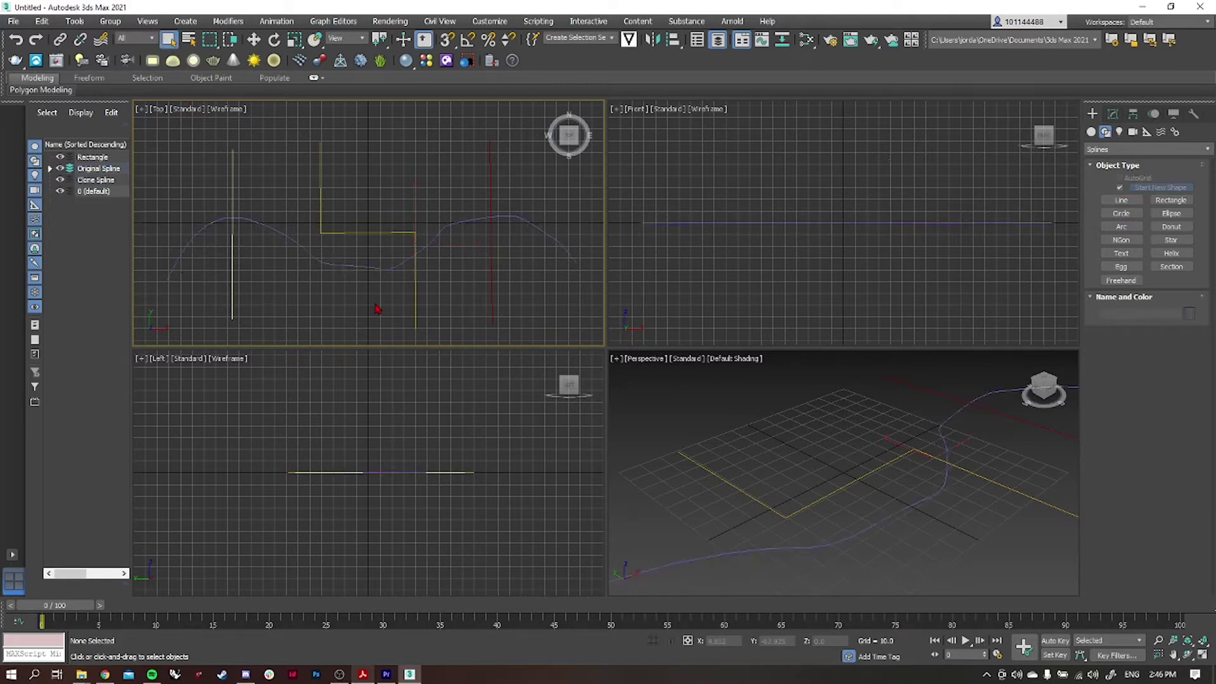
scroll(412, 263, down, 4)
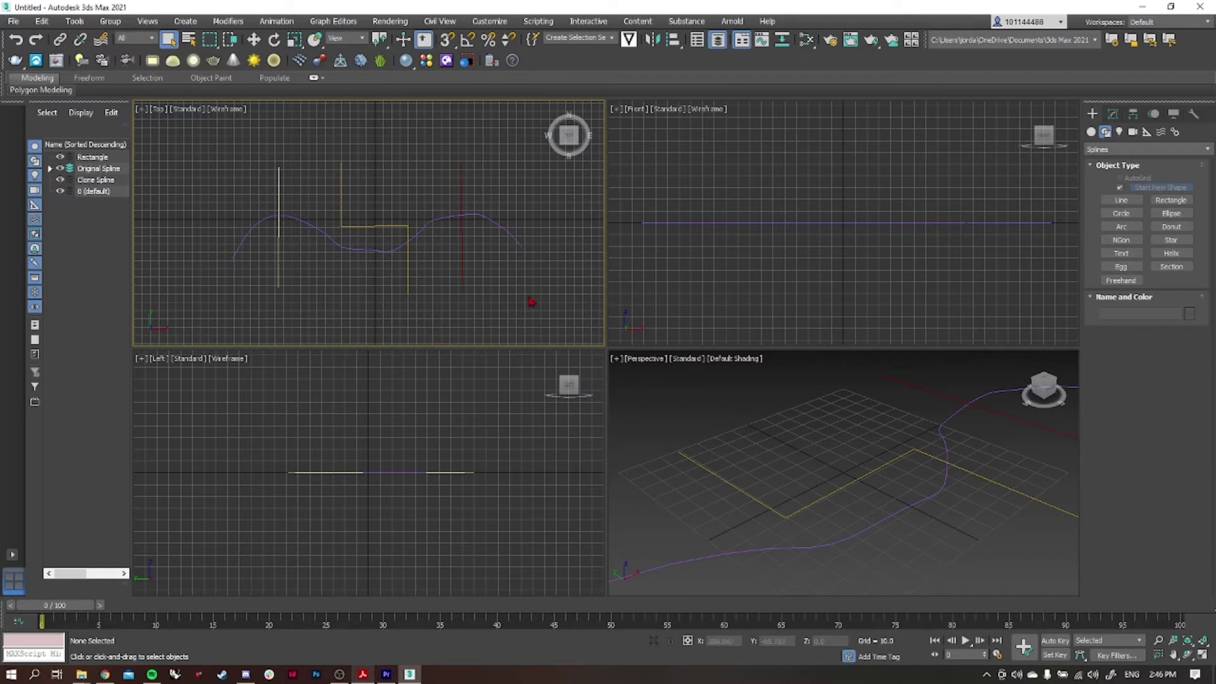
drag(455, 260, 233, 193)
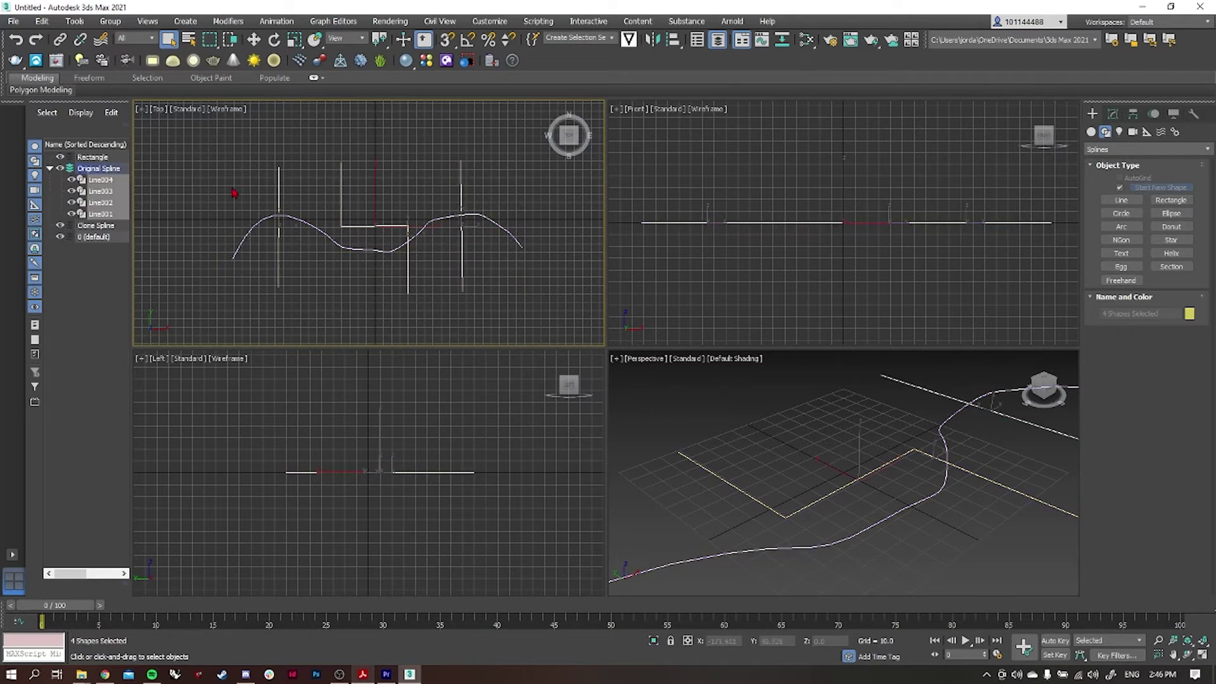
Clone the four lines as references and move the clones onto the Clone Spline layer.
right_click(279, 213)
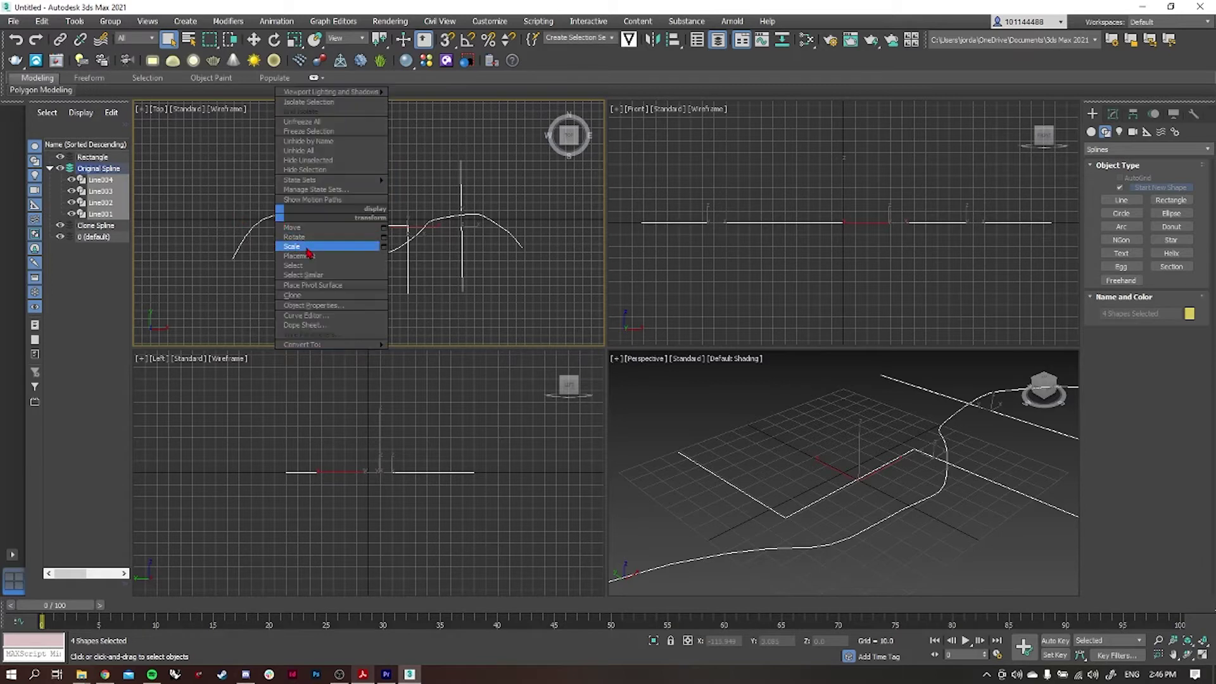
click(311, 295)
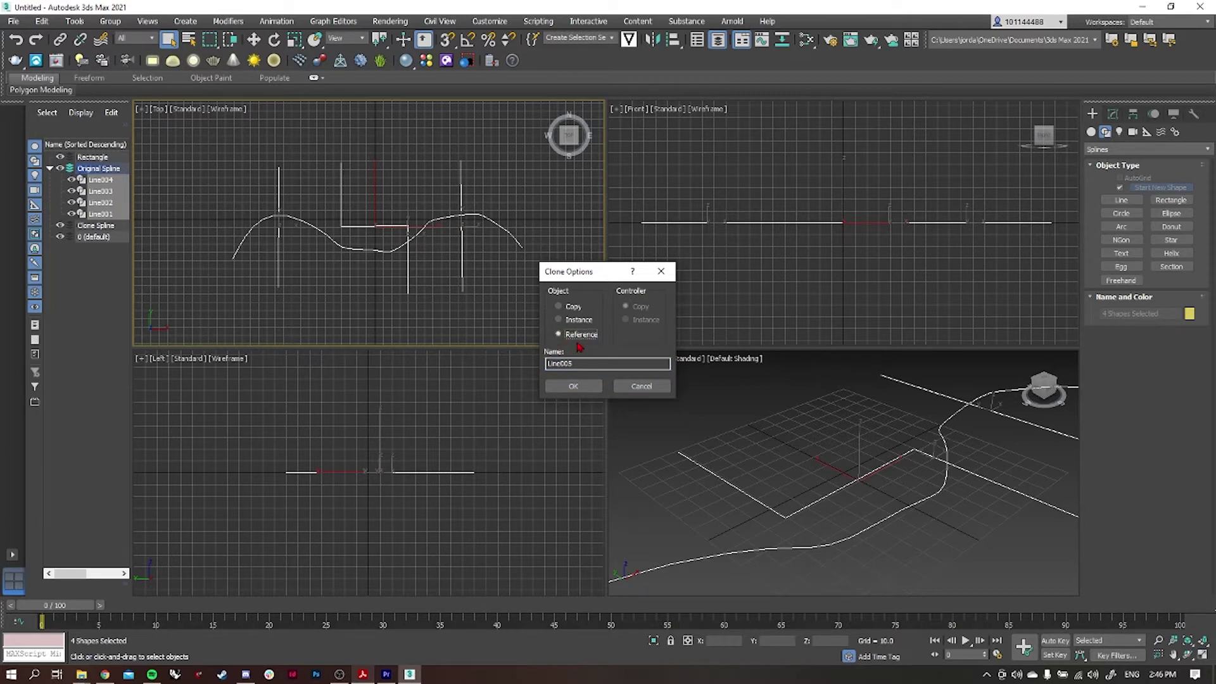
click(574, 386)
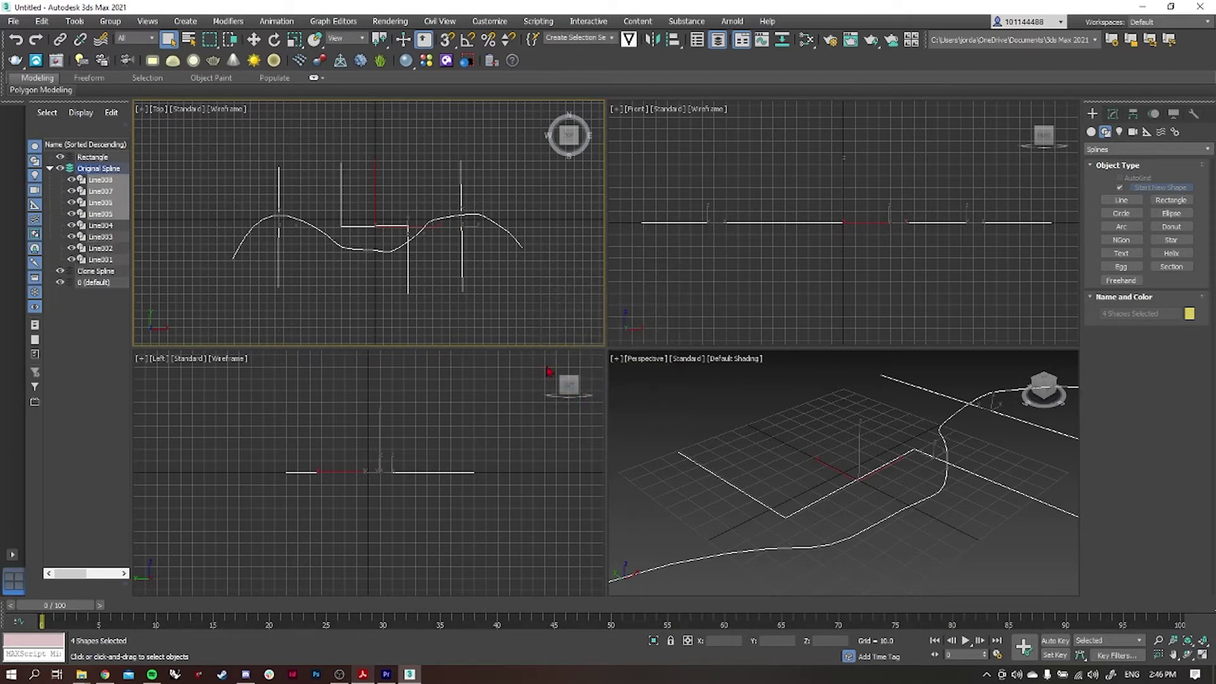
drag(110, 192, 92, 277)
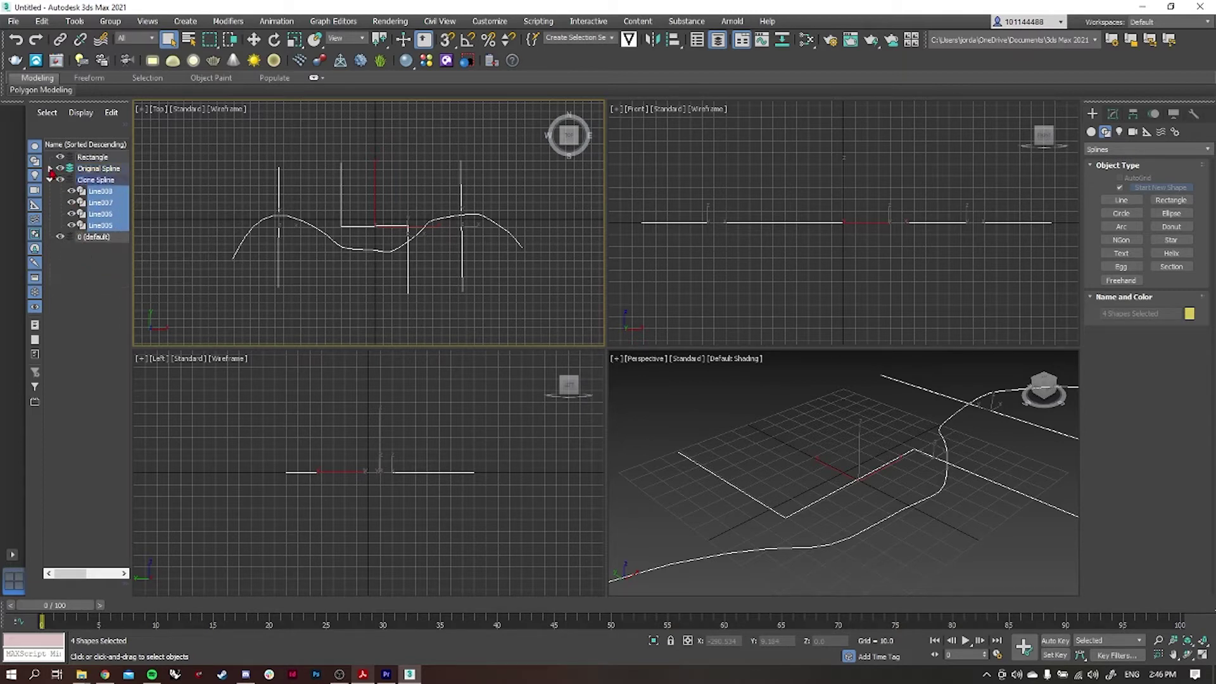
Expand both layers in the Scene Explorer and hide the Original Spline layer.
click(50, 168)
click(337, 297)
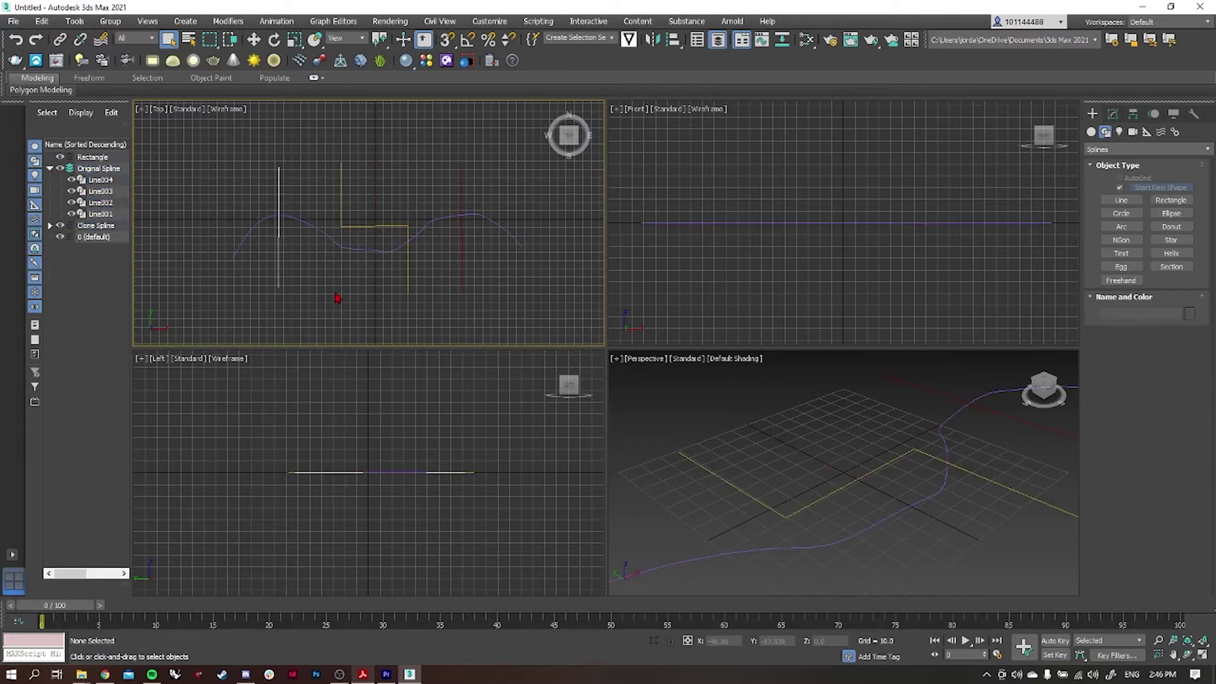
click(50, 226)
click(61, 169)
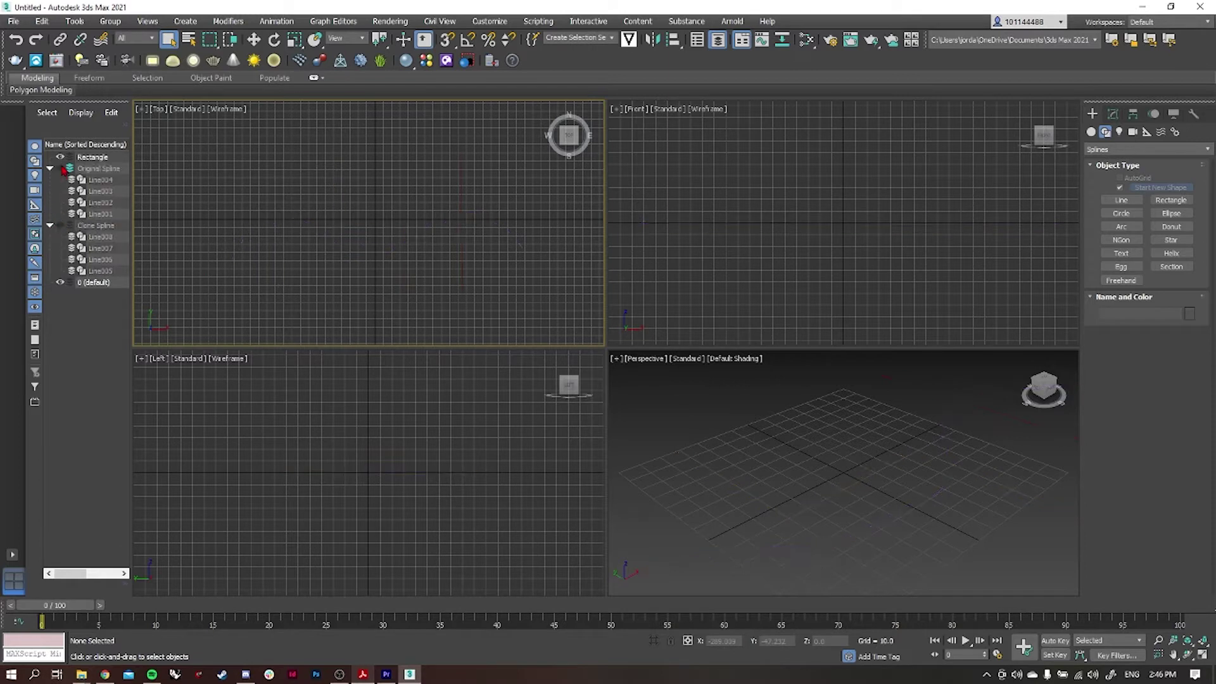
click(60, 225)
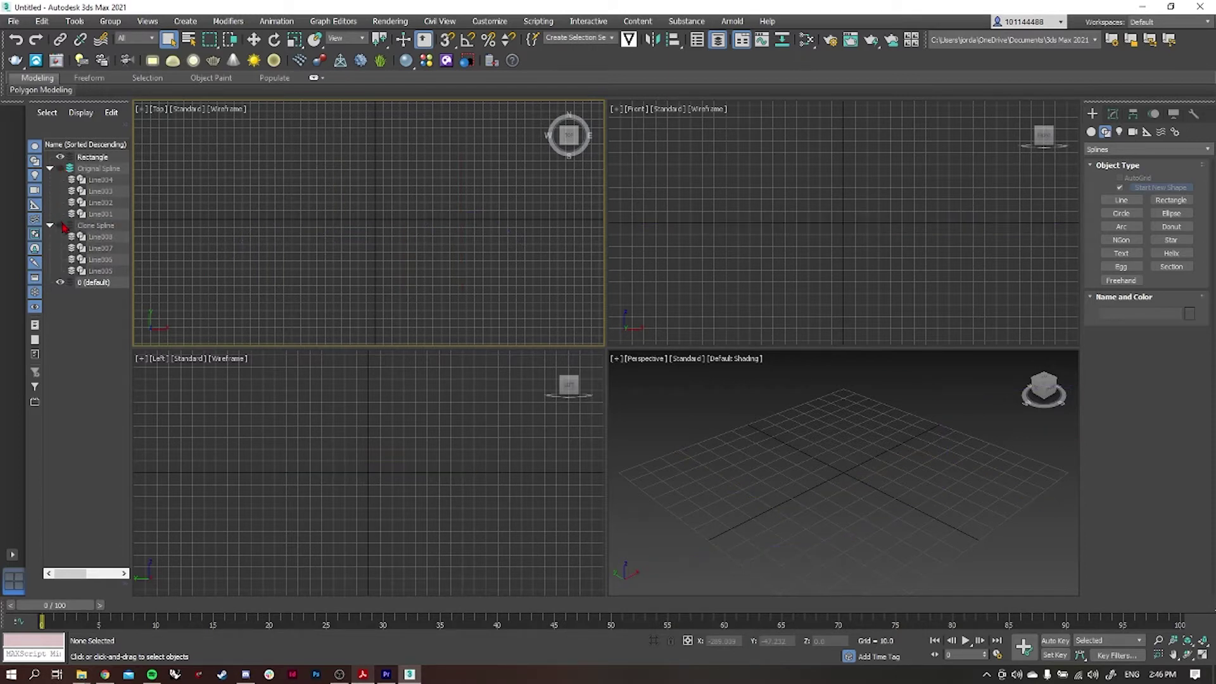
click(60, 168)
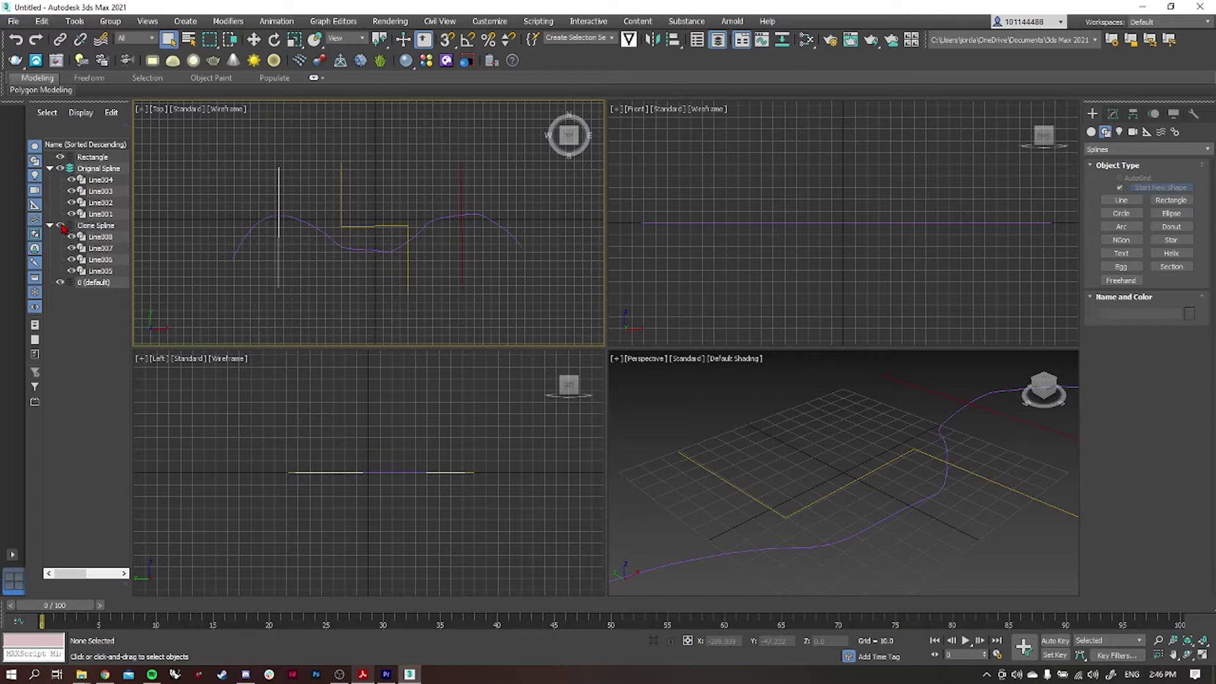
click(60, 169)
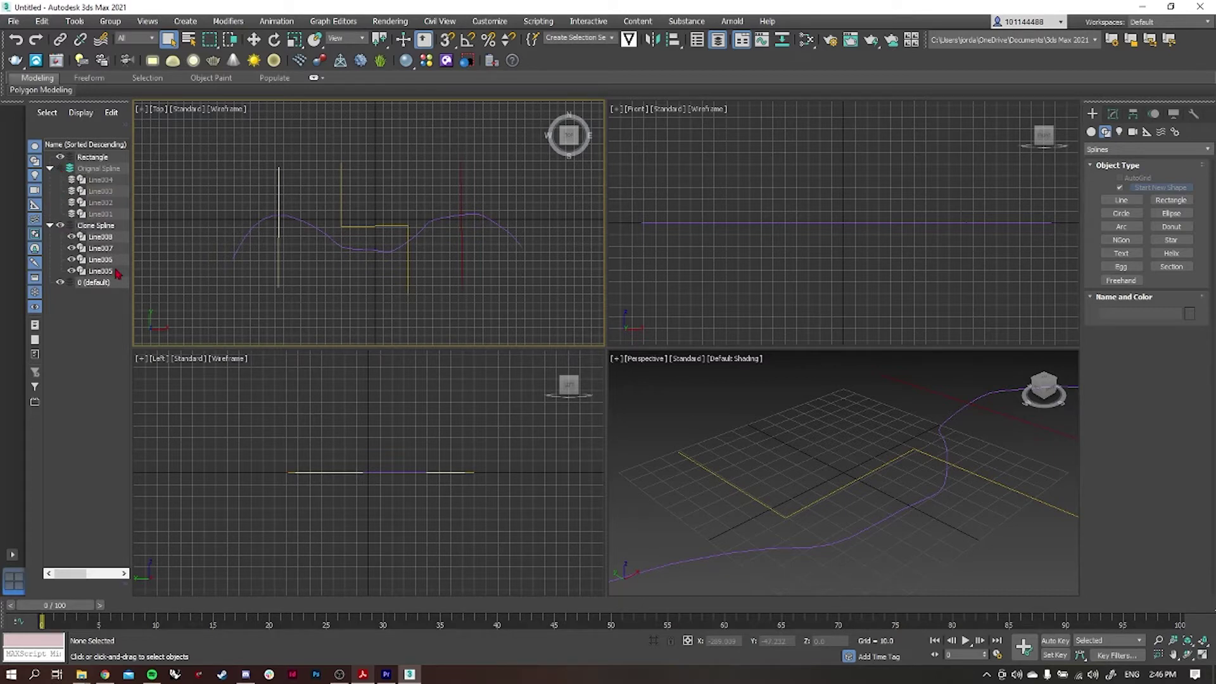
Apply a SplineOffset modifier to the four cloned splines.
drag(495, 281, 260, 185)
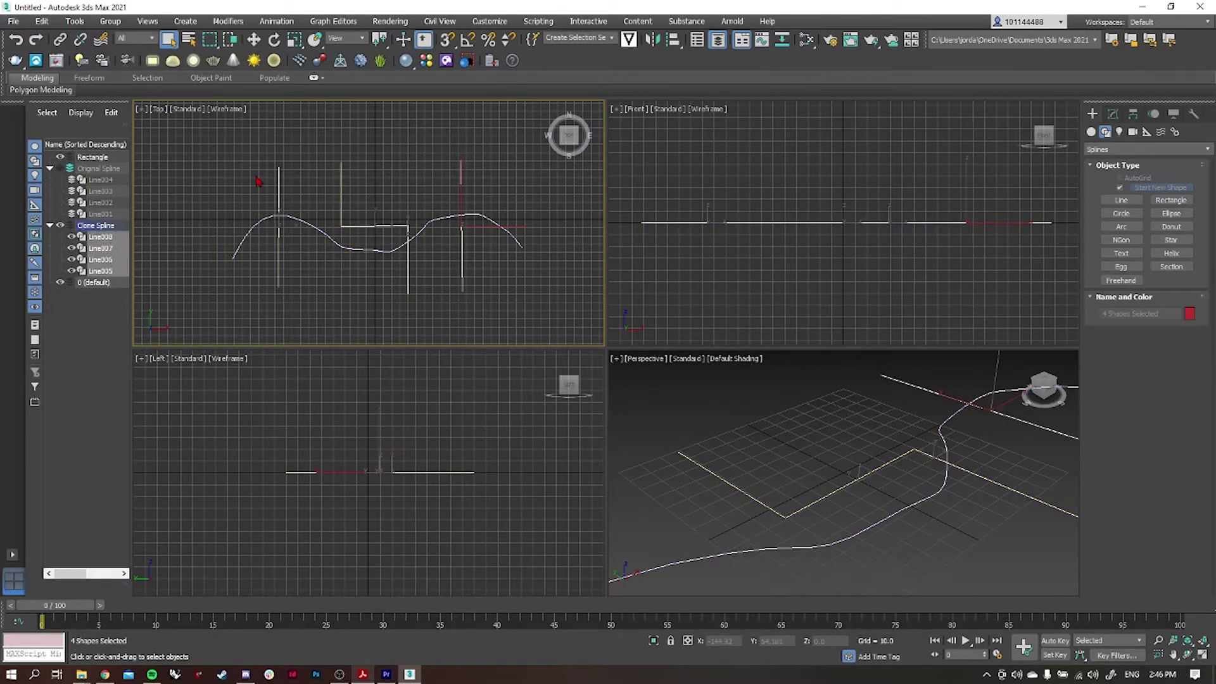
click(1113, 114)
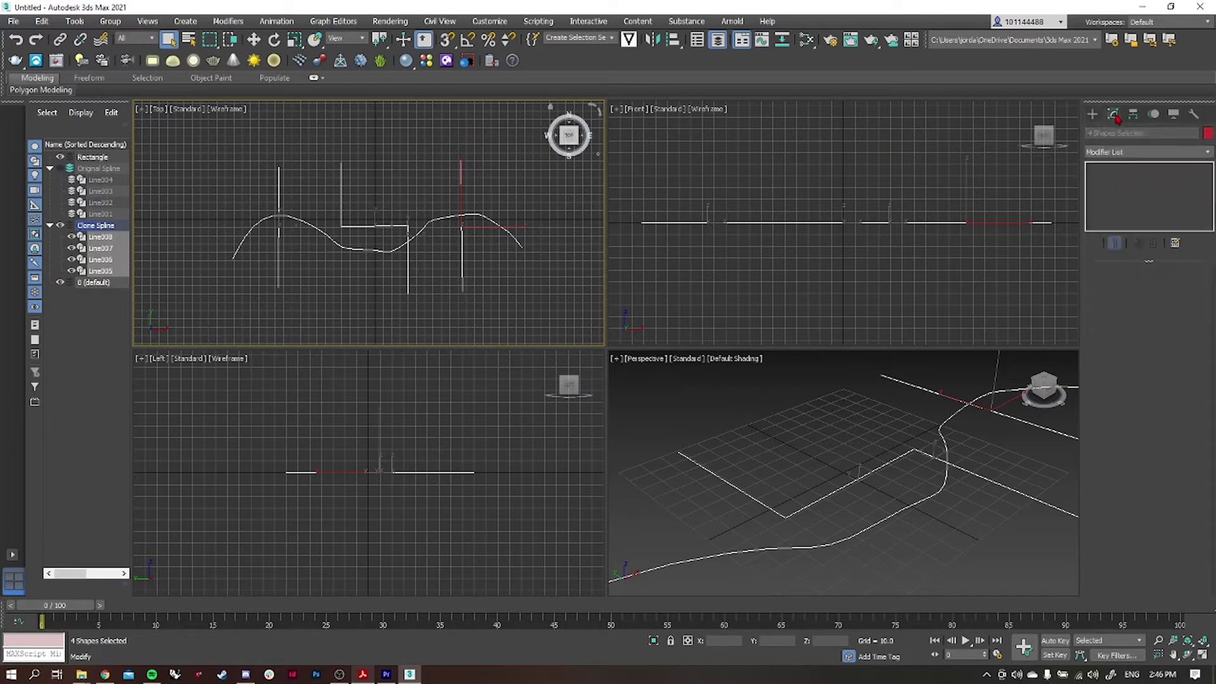
click(1126, 153)
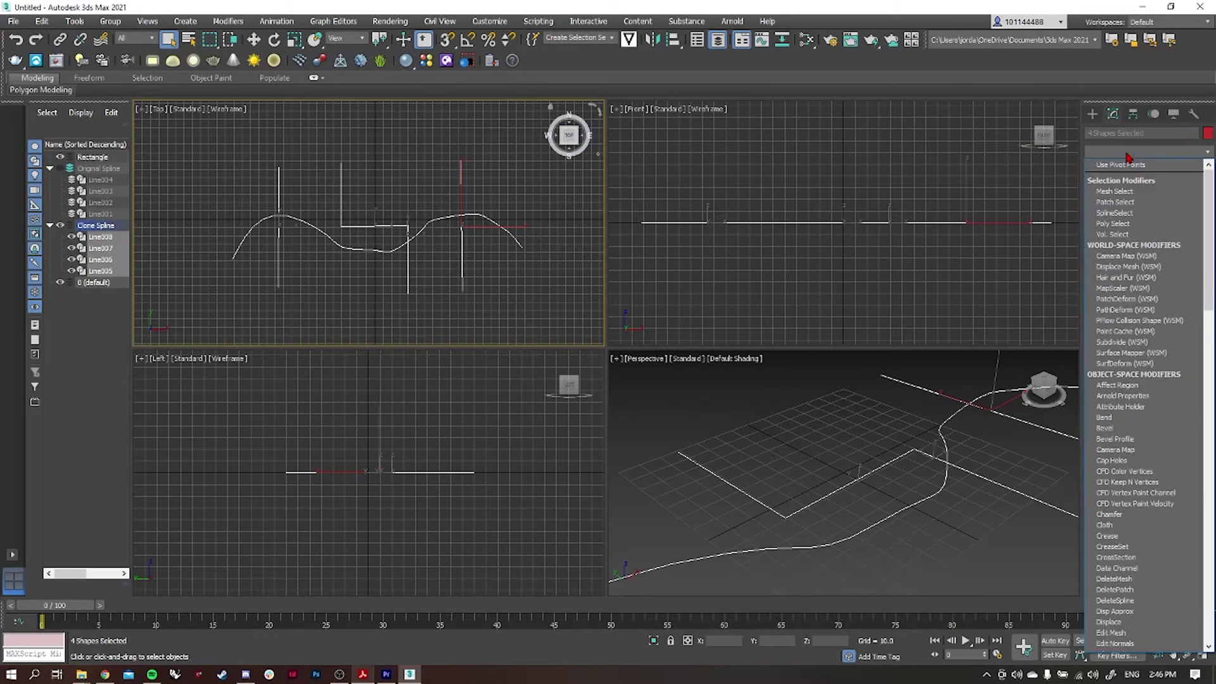
text(splineo)
key(Return)
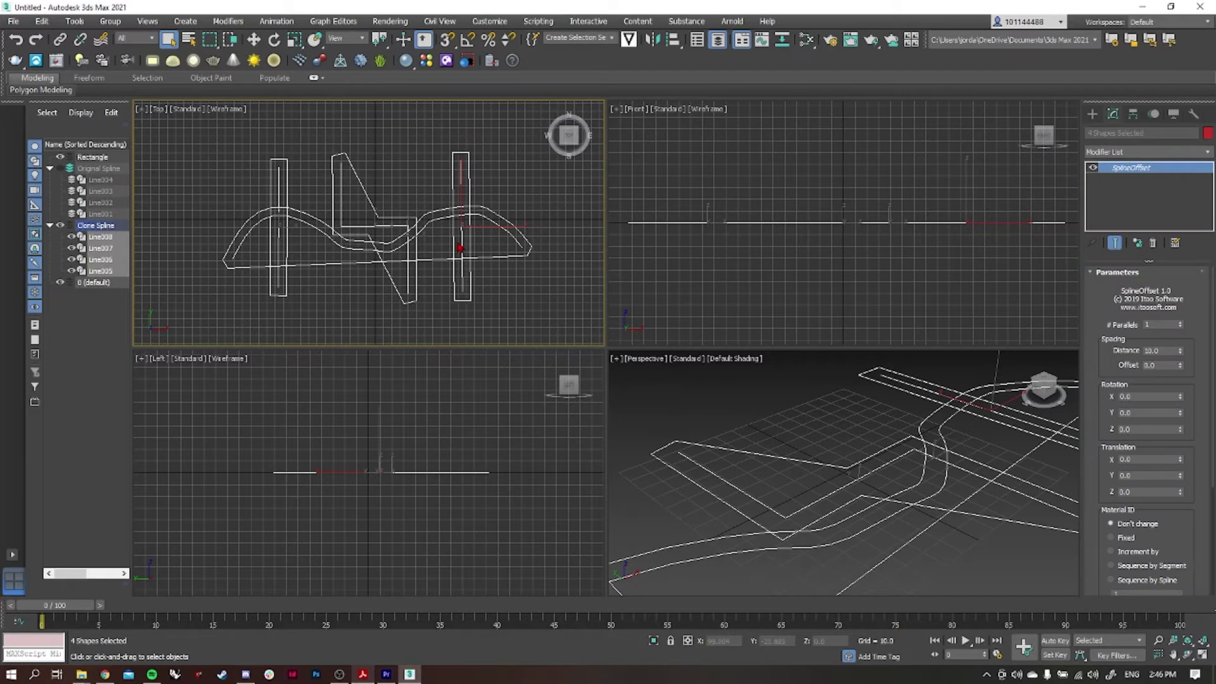
Compare offset clones with the originals, then hide Original Spline and select Line005.
click(61, 225)
click(62, 168)
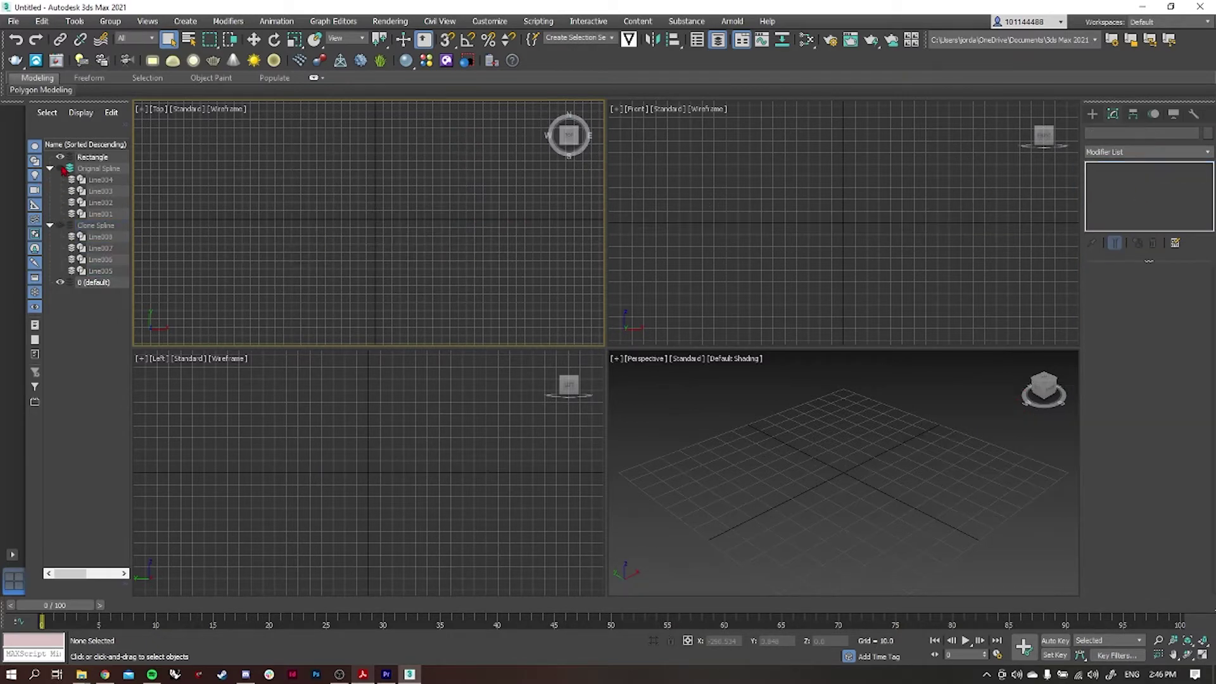
click(60, 225)
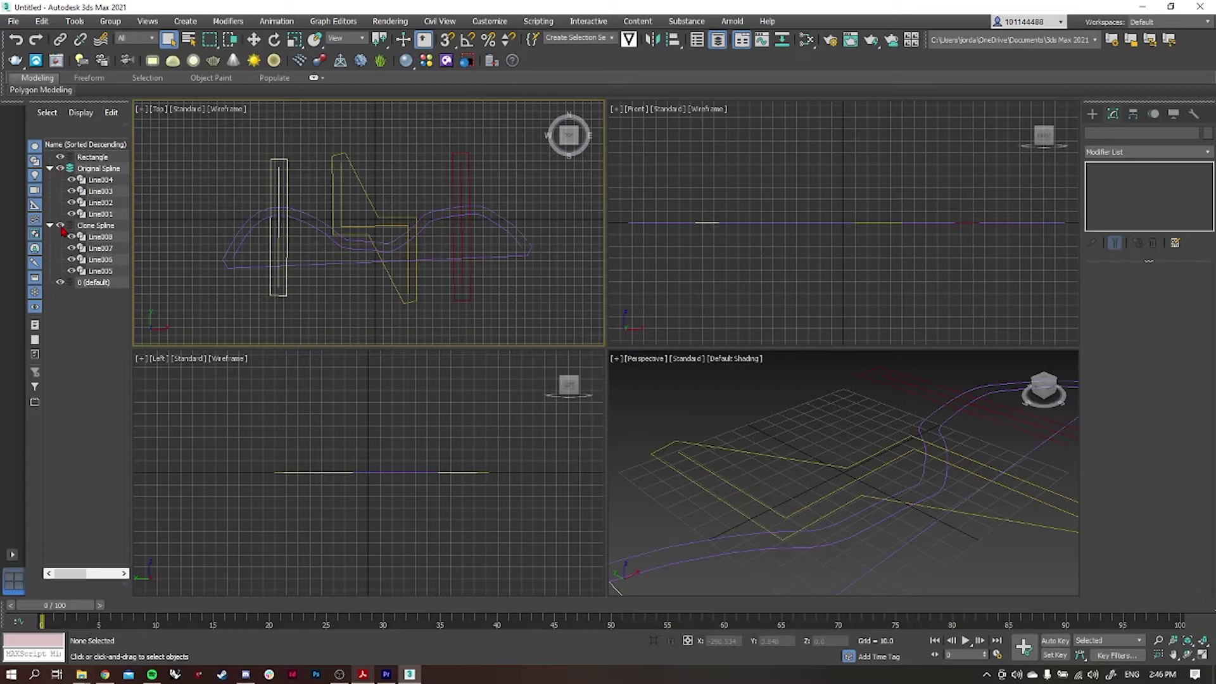
click(61, 225)
click(60, 226)
click(61, 169)
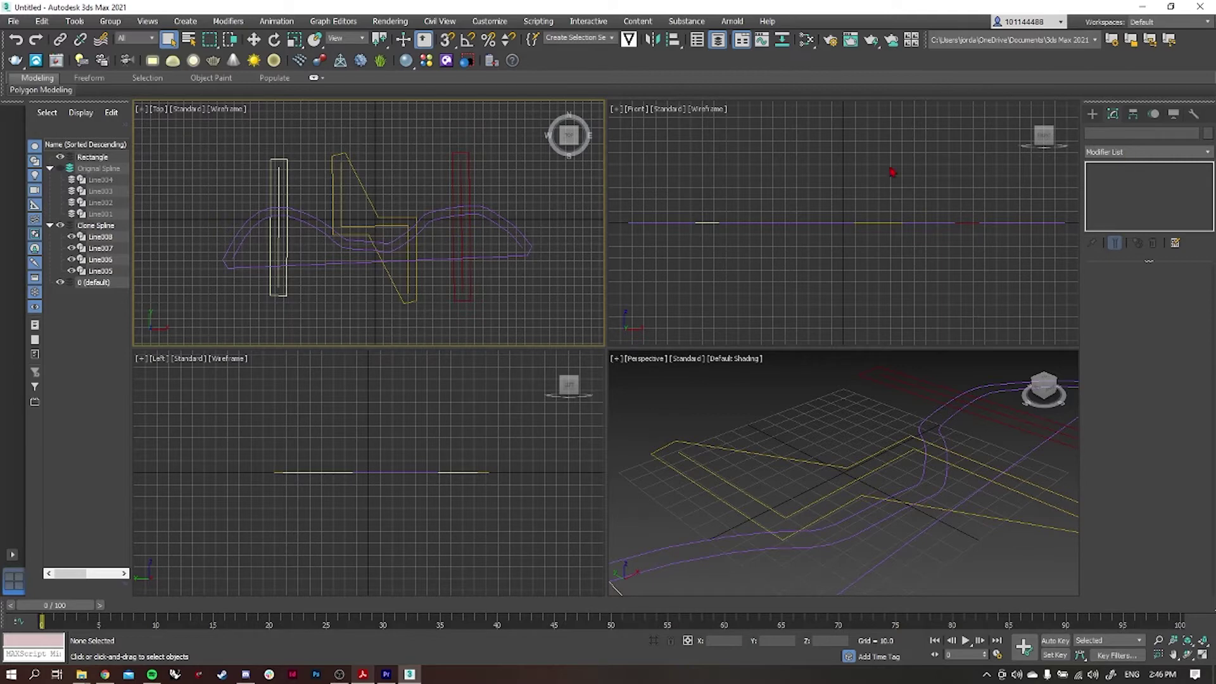
click(332, 213)
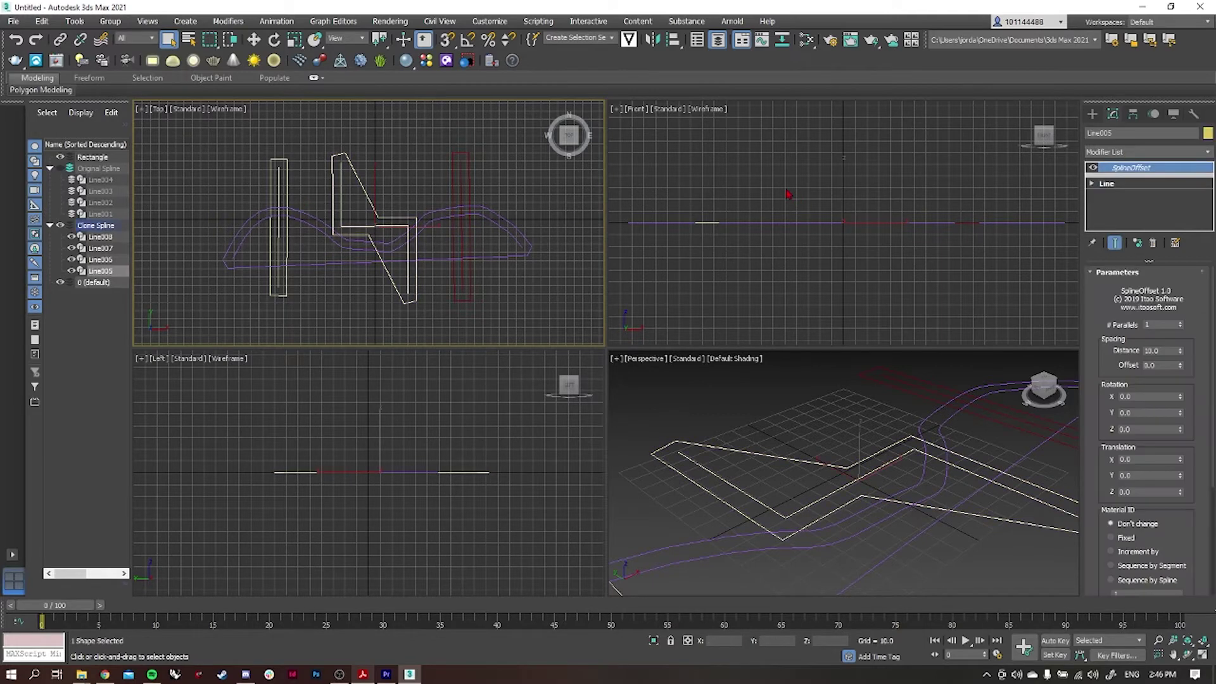
Select all four cloned shapes and set SplineOffset End Type to Open Square and Bevel to Chamfer.
ctrl+click(287, 169)
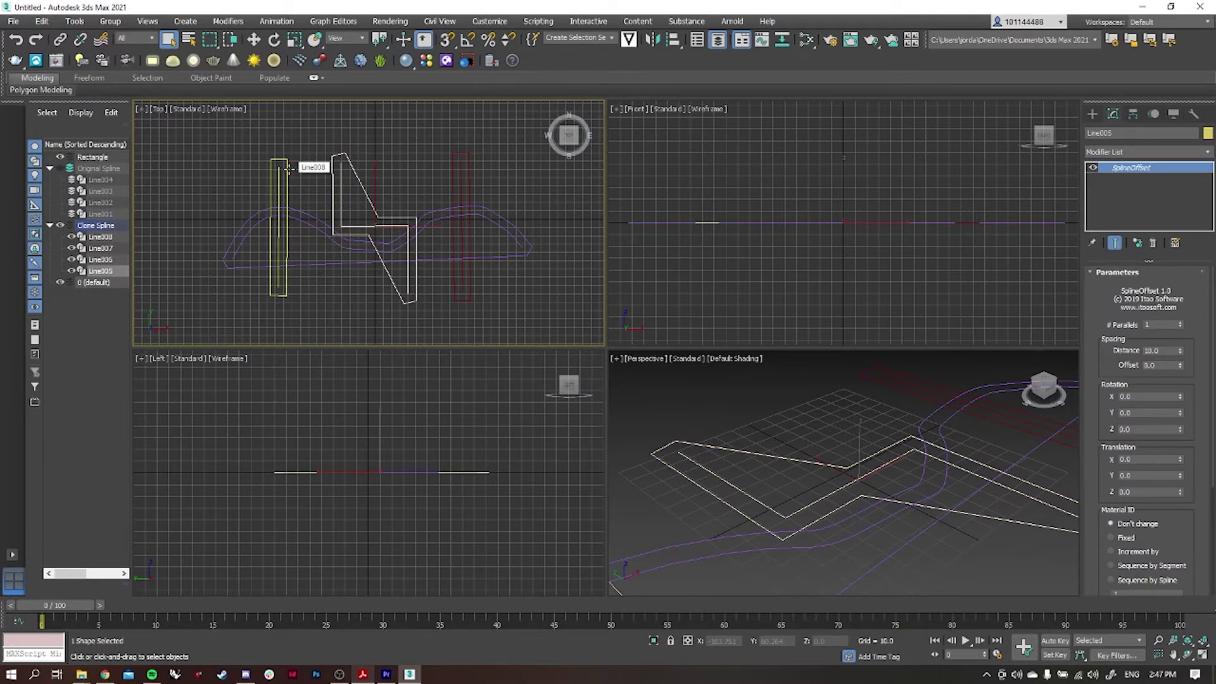
ctrl+click(470, 205)
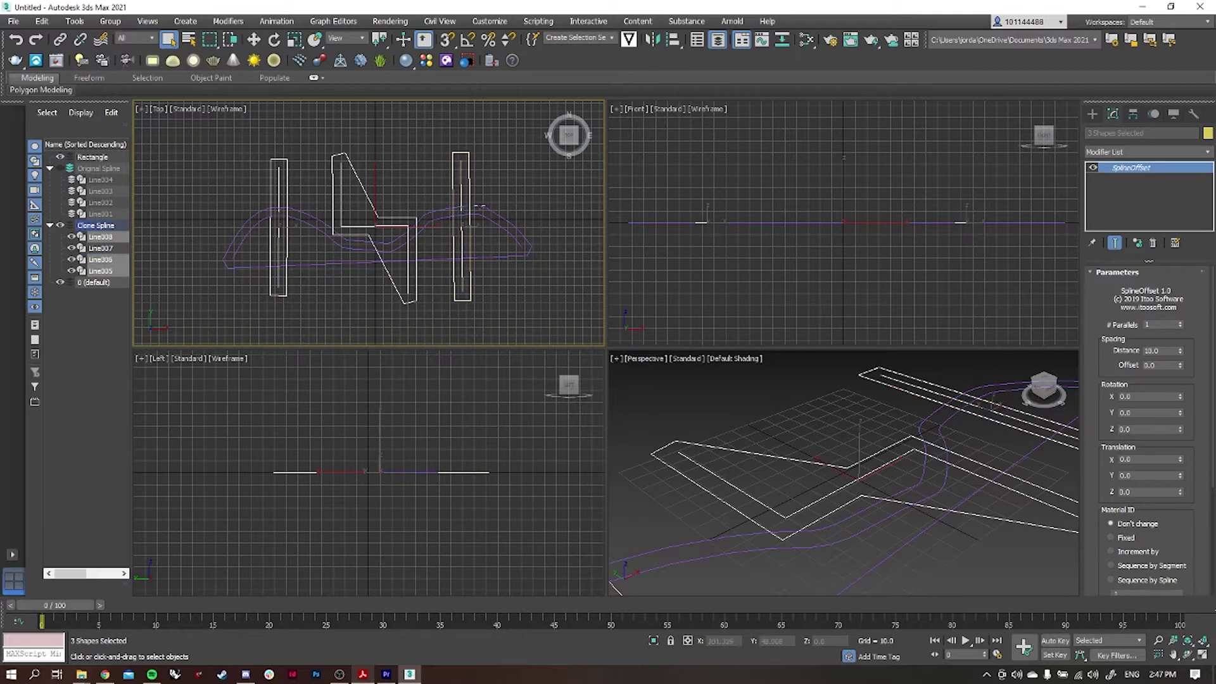
ctrl+click(499, 256)
scroll(1204, 309, down, 2)
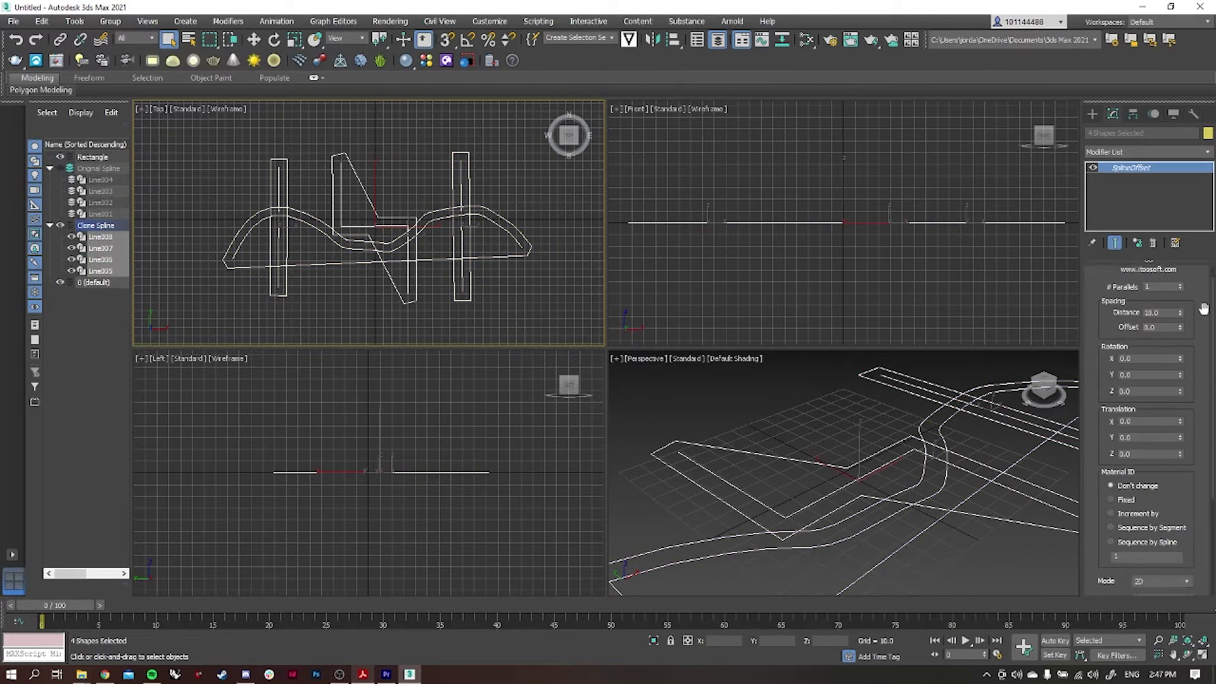
scroll(1204, 308, down, 5)
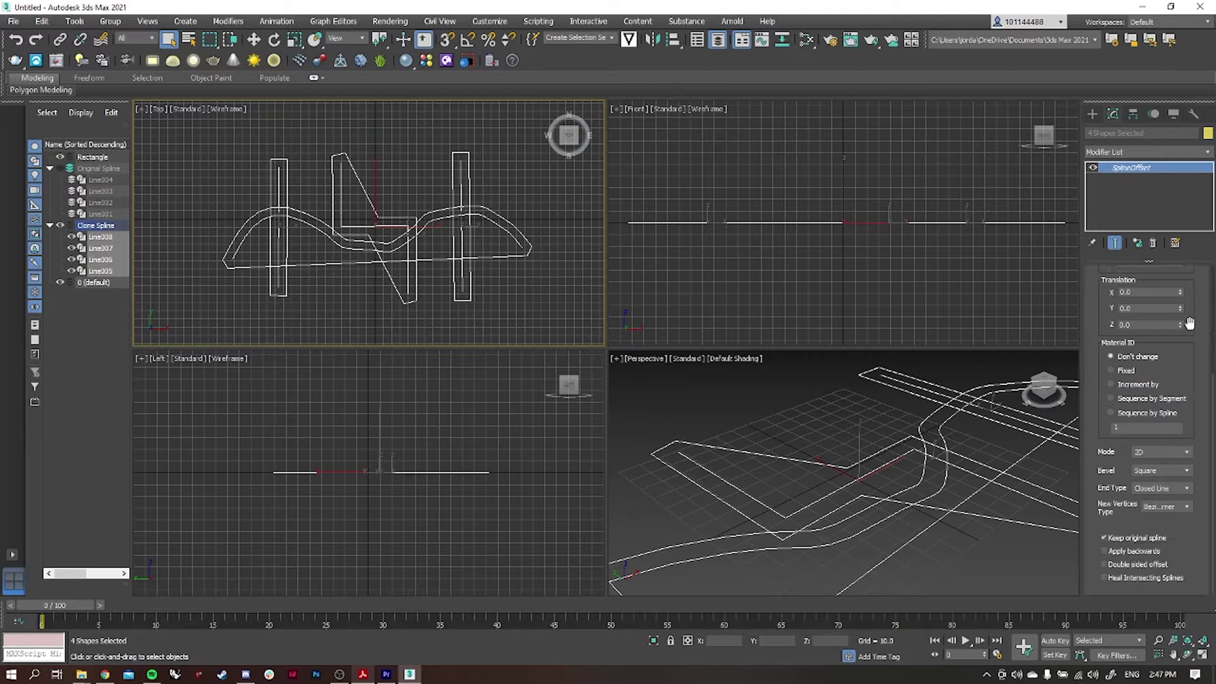
click(1188, 489)
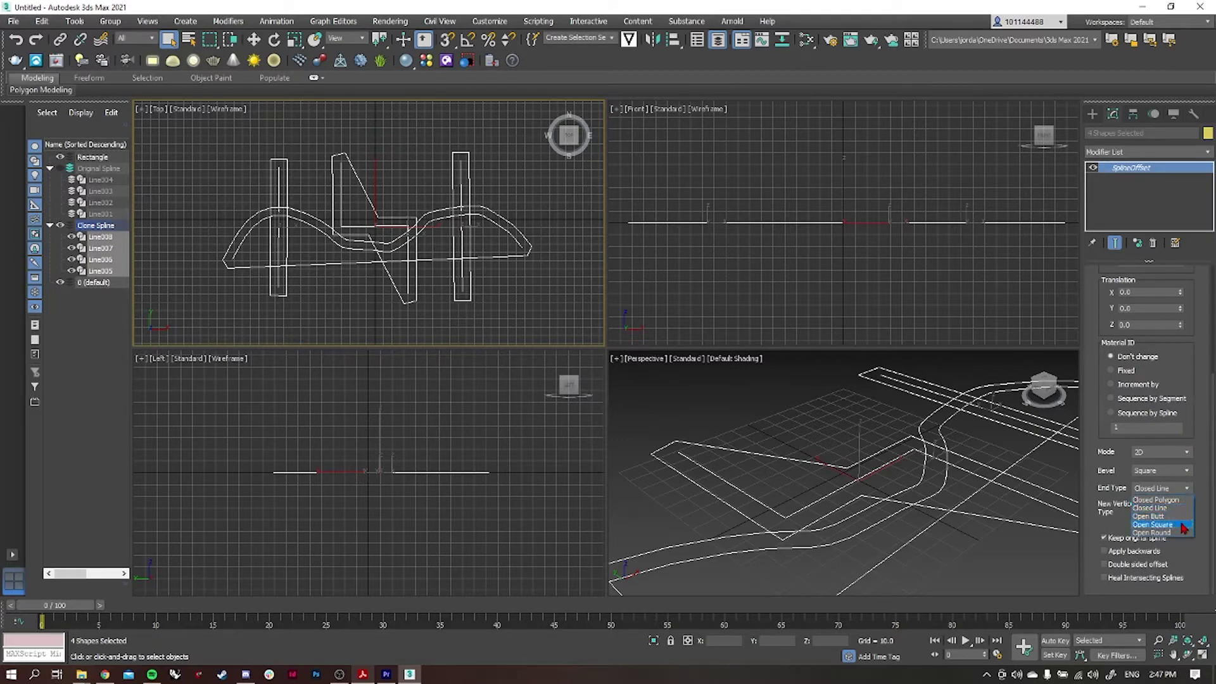
click(1153, 525)
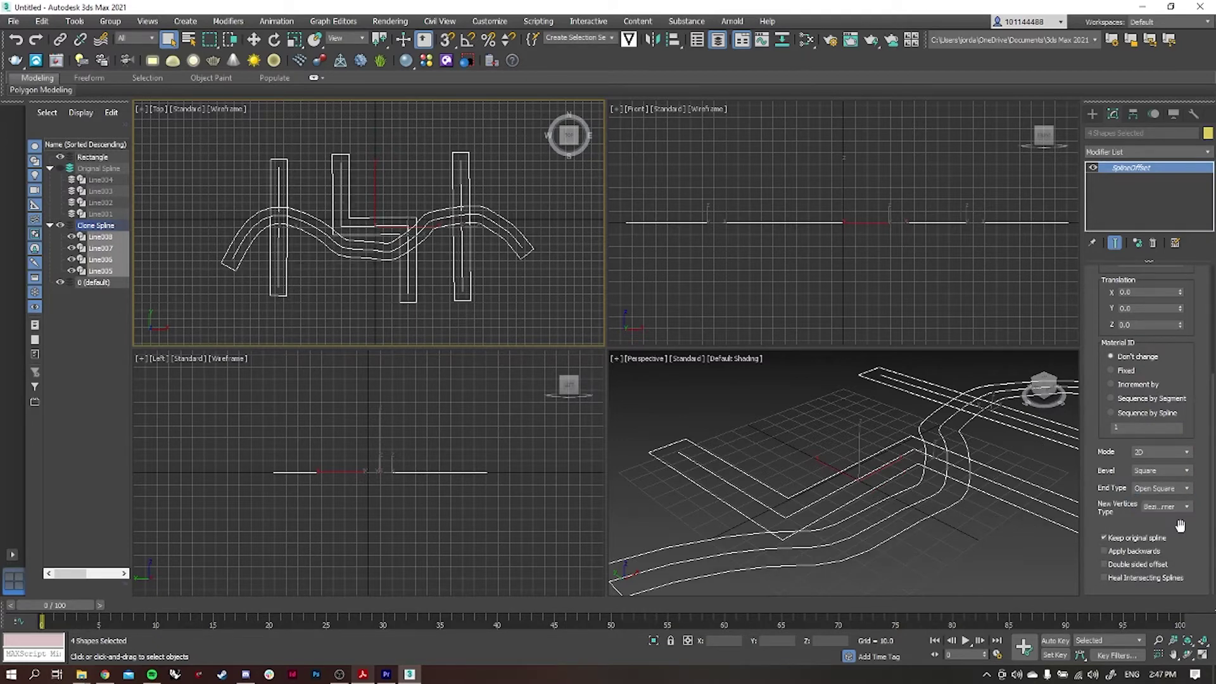
click(1186, 471)
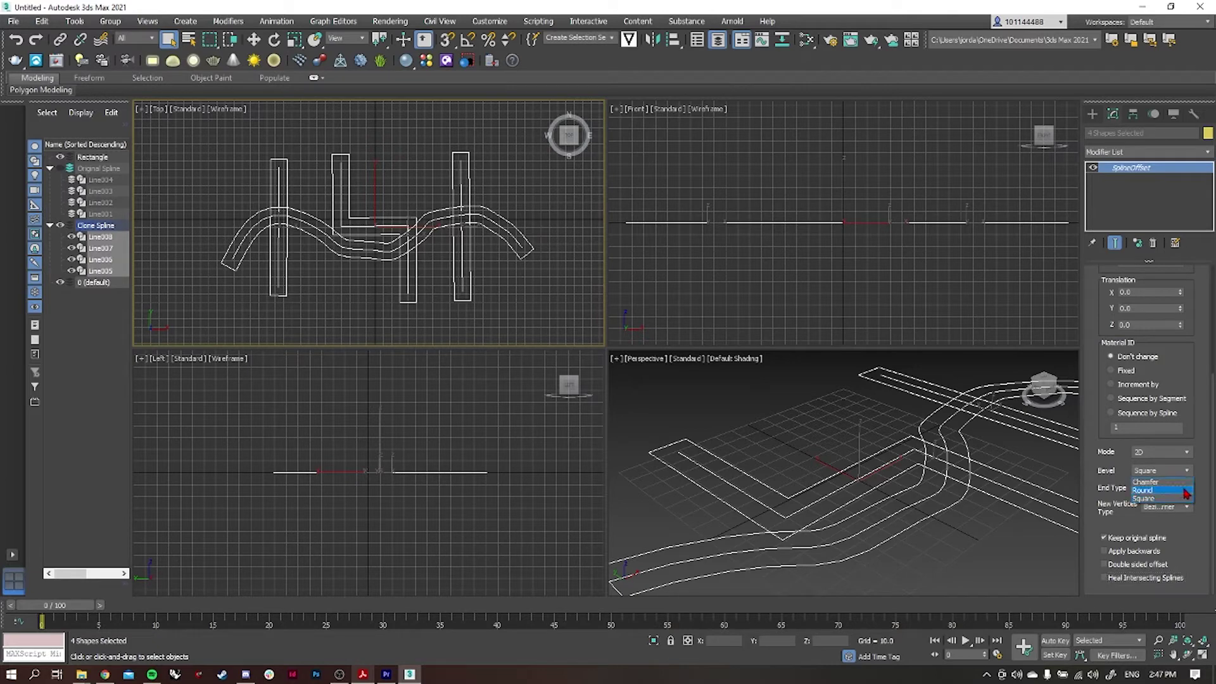
click(1185, 482)
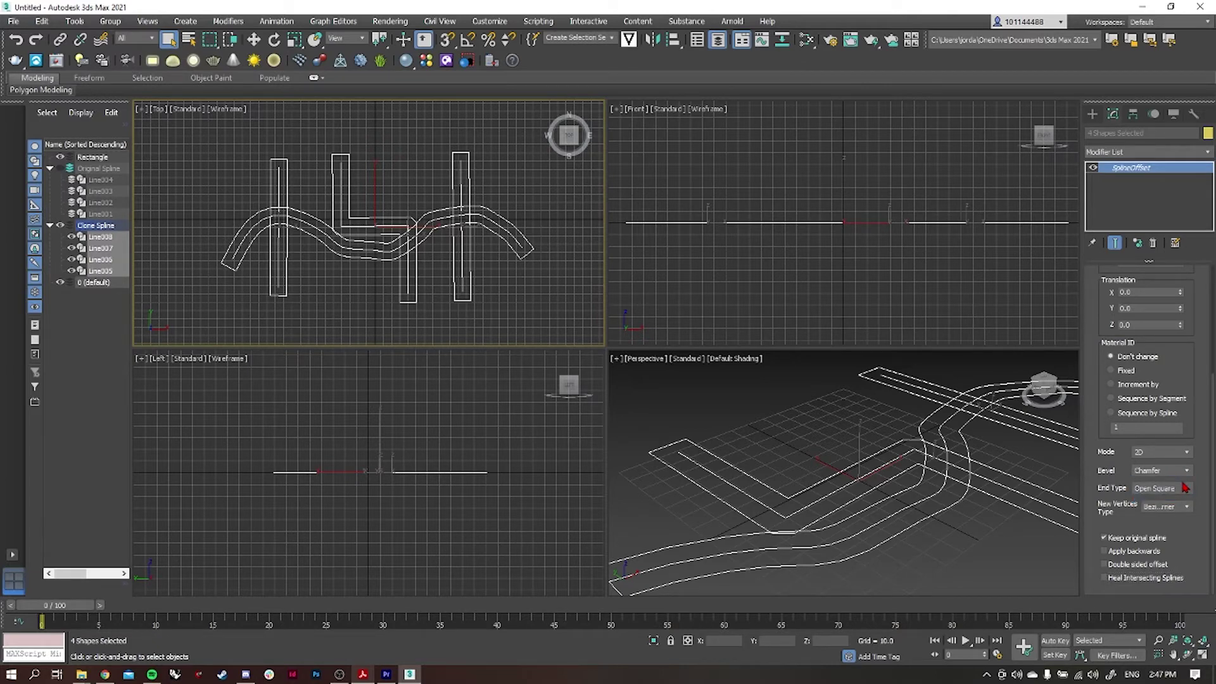
Deselect and marquee-reselect the four cloned splines to review the offset parameters.
scroll(383, 222, up, 4)
scroll(386, 230, down, 4)
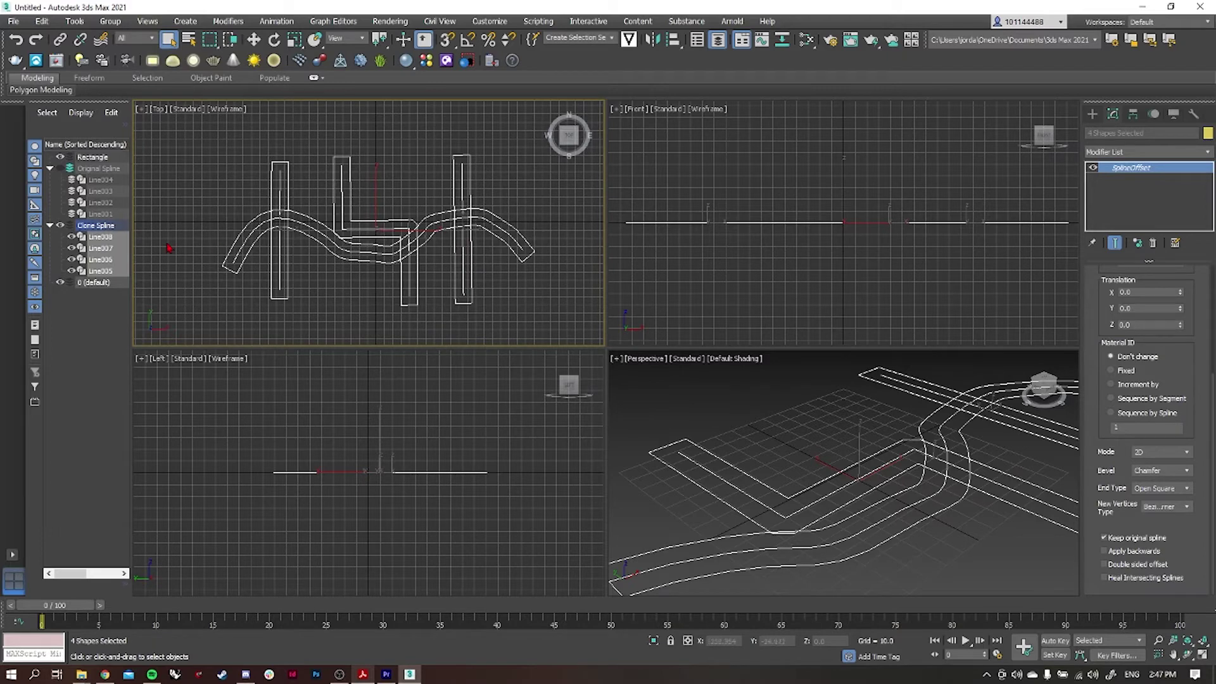
click(230, 200)
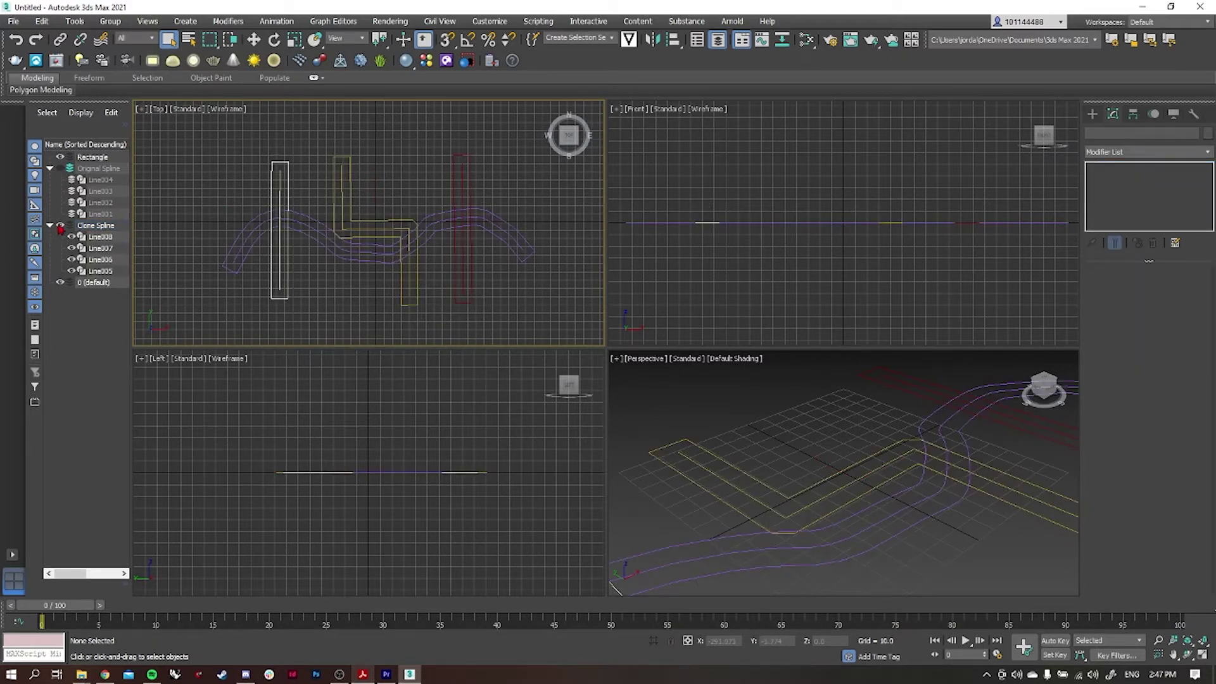
drag(244, 181, 563, 242)
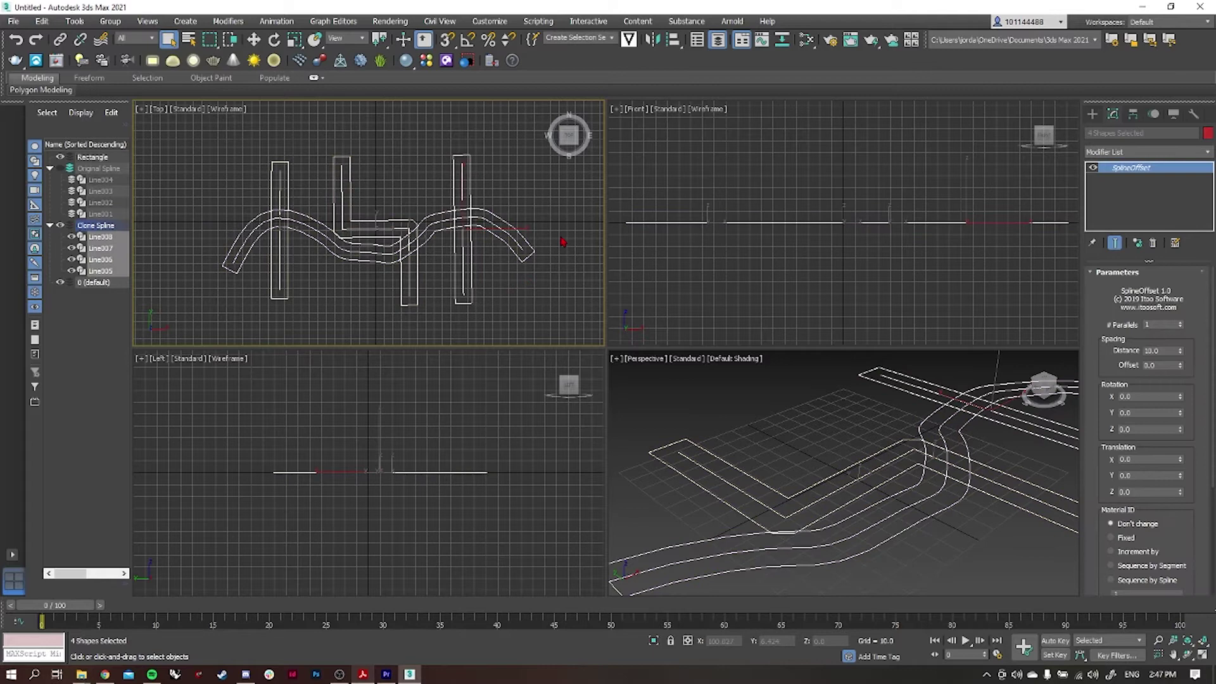
scroll(1205, 316, down, 4)
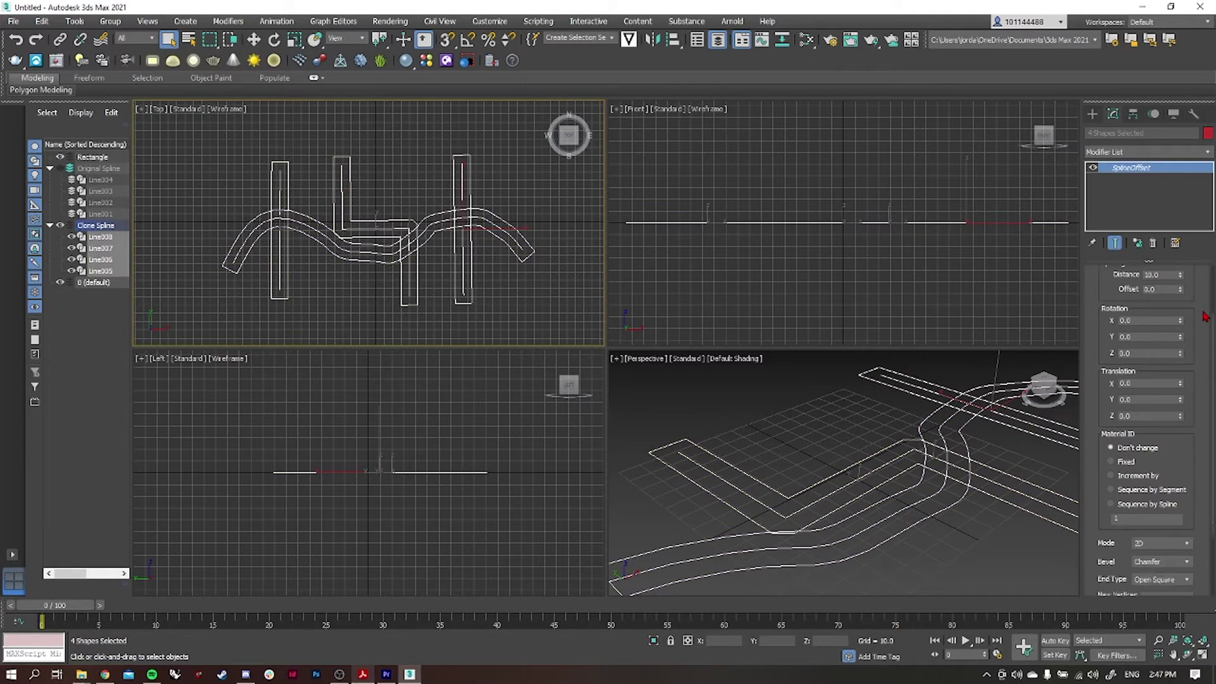
scroll(1205, 316, down, 3)
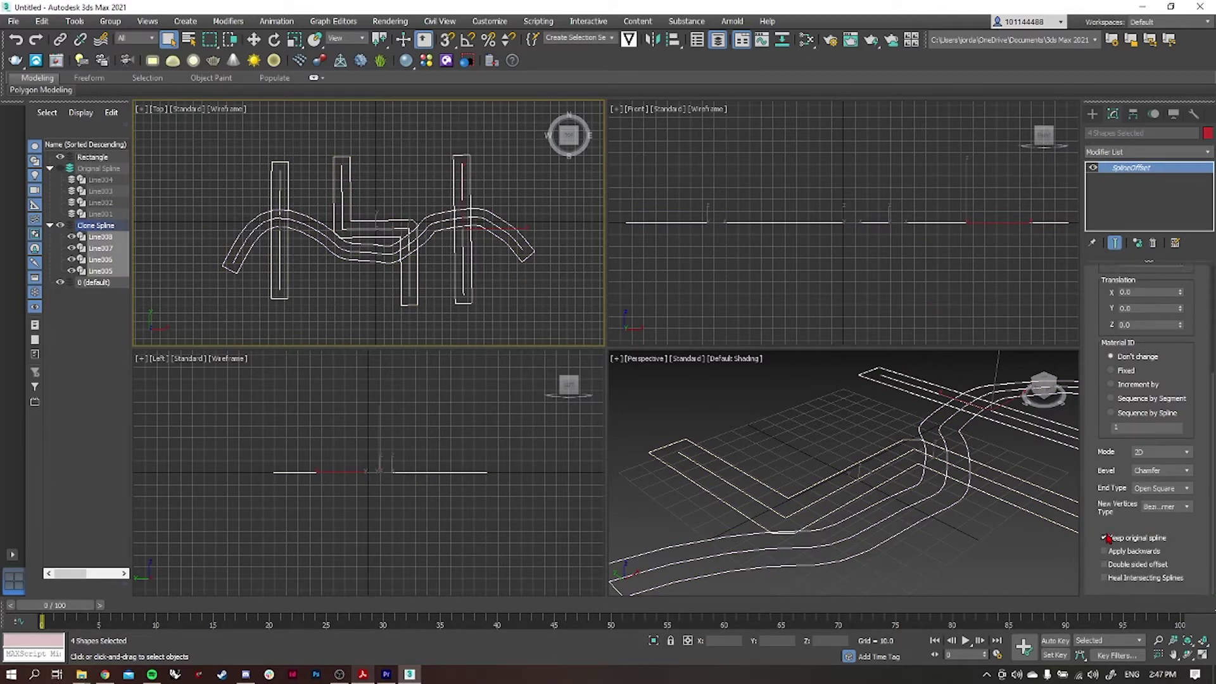
Stop keeping the original splines in the offset, hide Clone Spline and show Original Spline.
click(1106, 538)
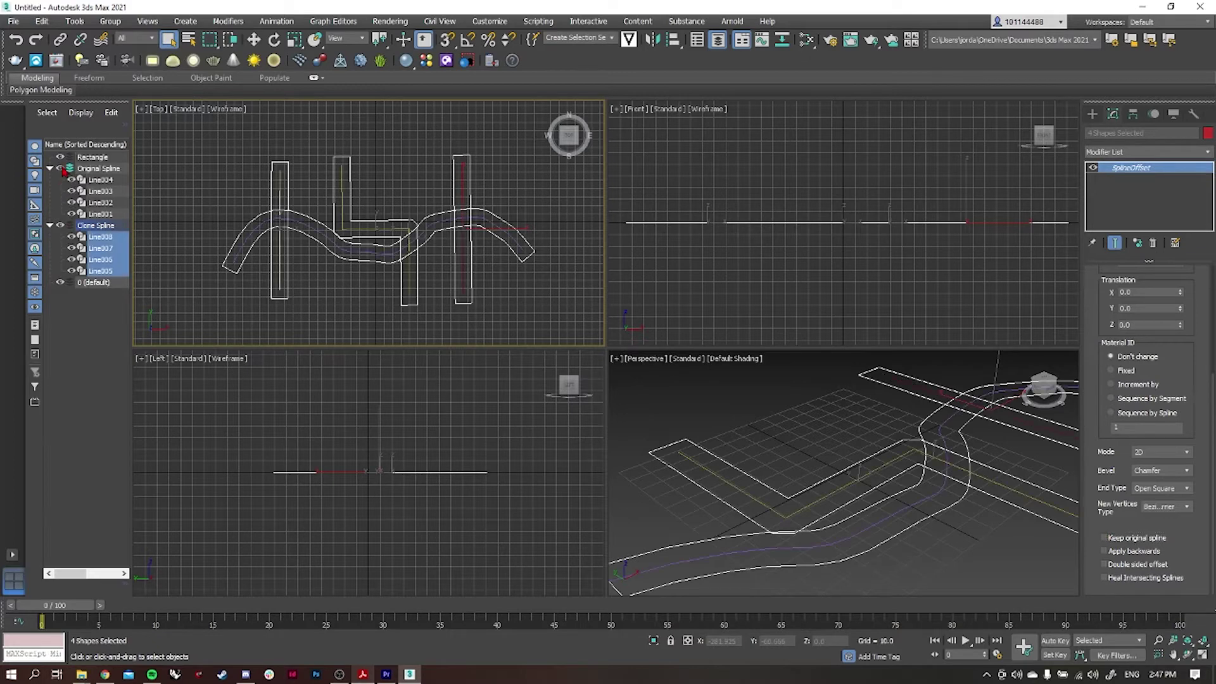
click(61, 225)
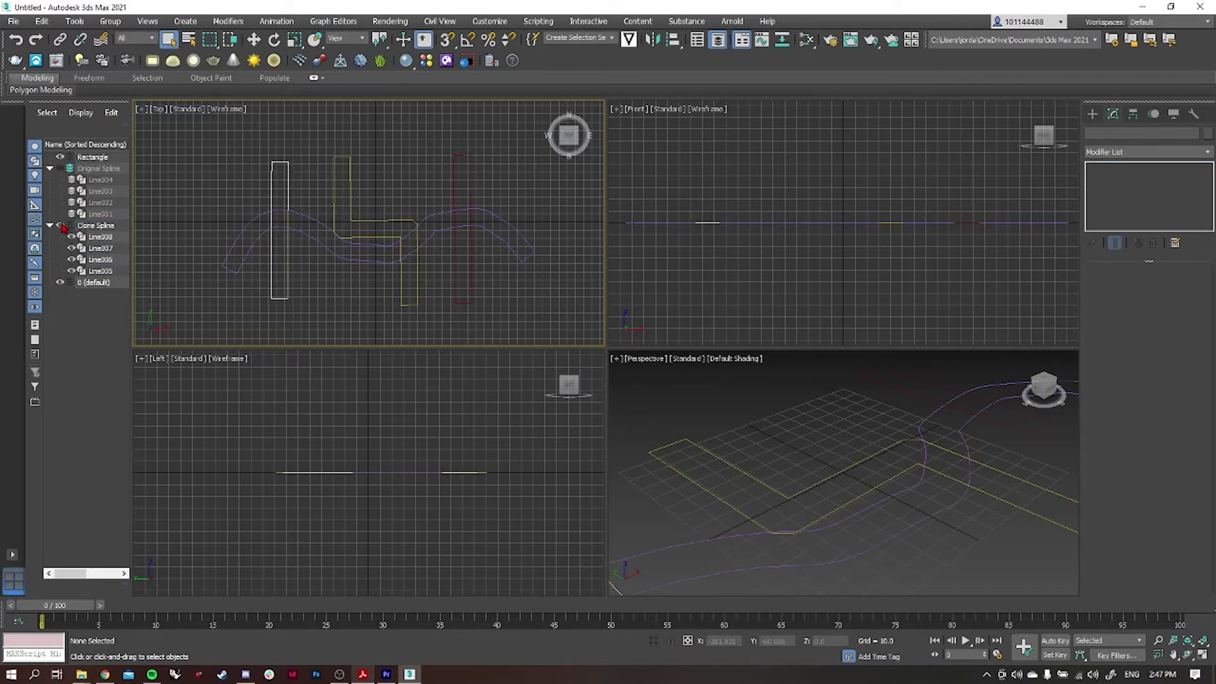
click(61, 168)
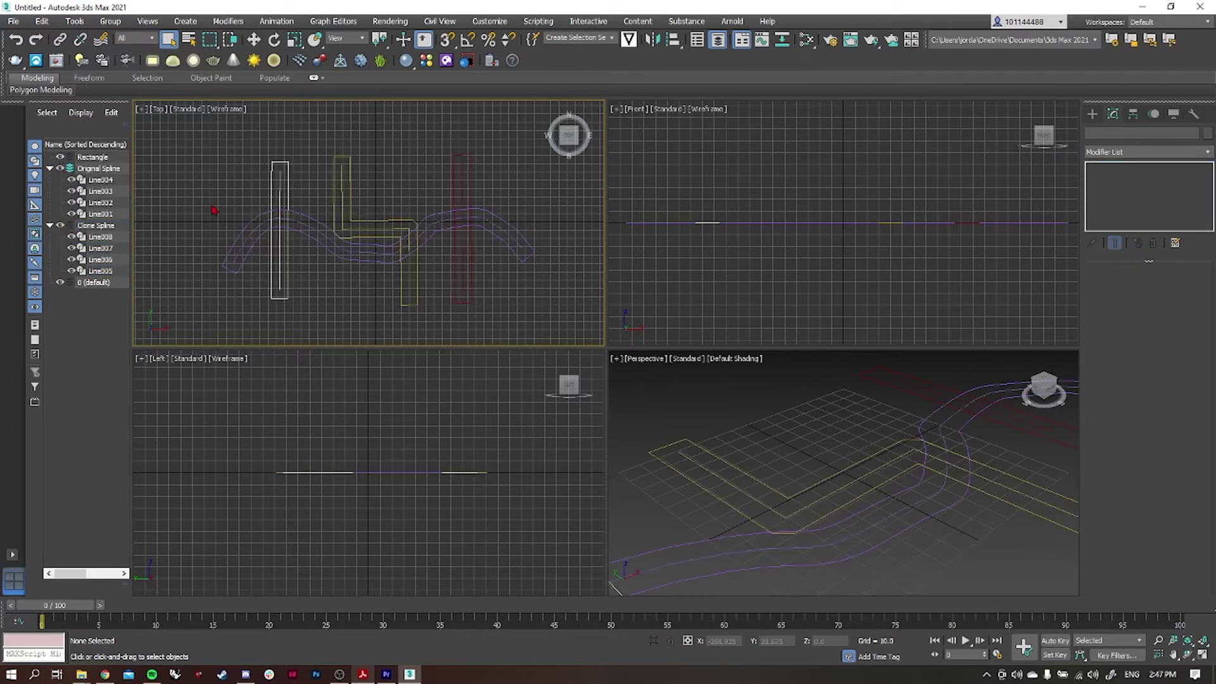
Move Line001's top vertex at Vertex level so the left road runs vertical.
click(280, 188)
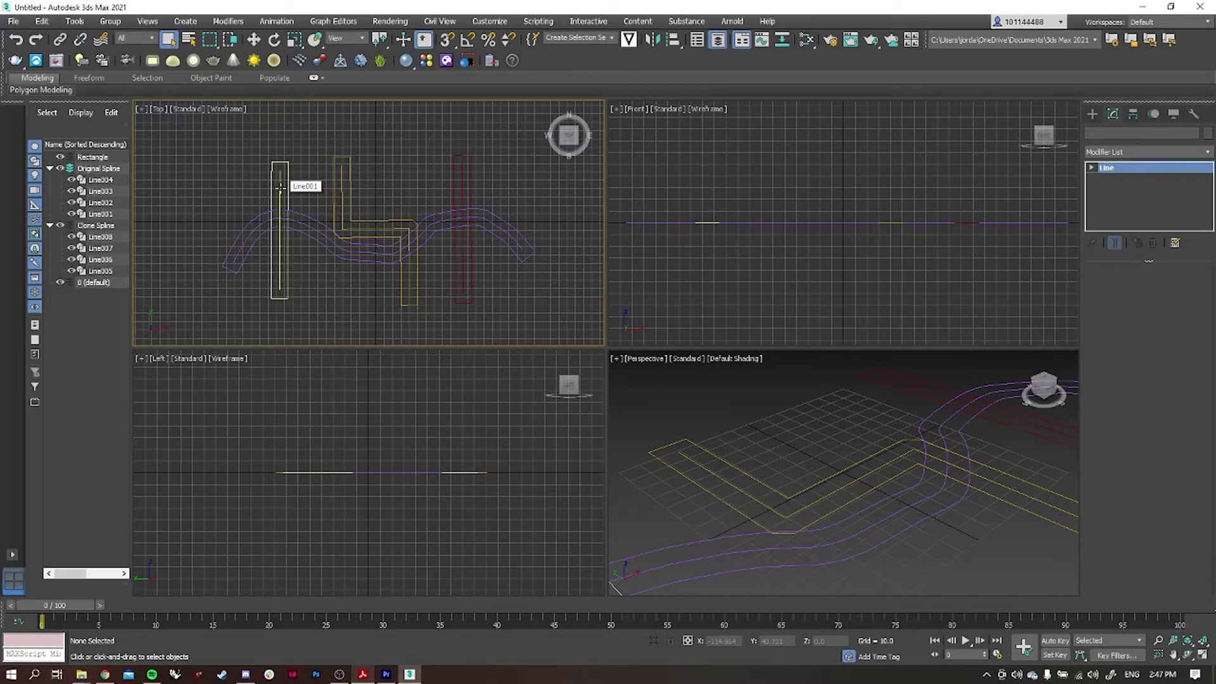
click(1092, 168)
click(1115, 180)
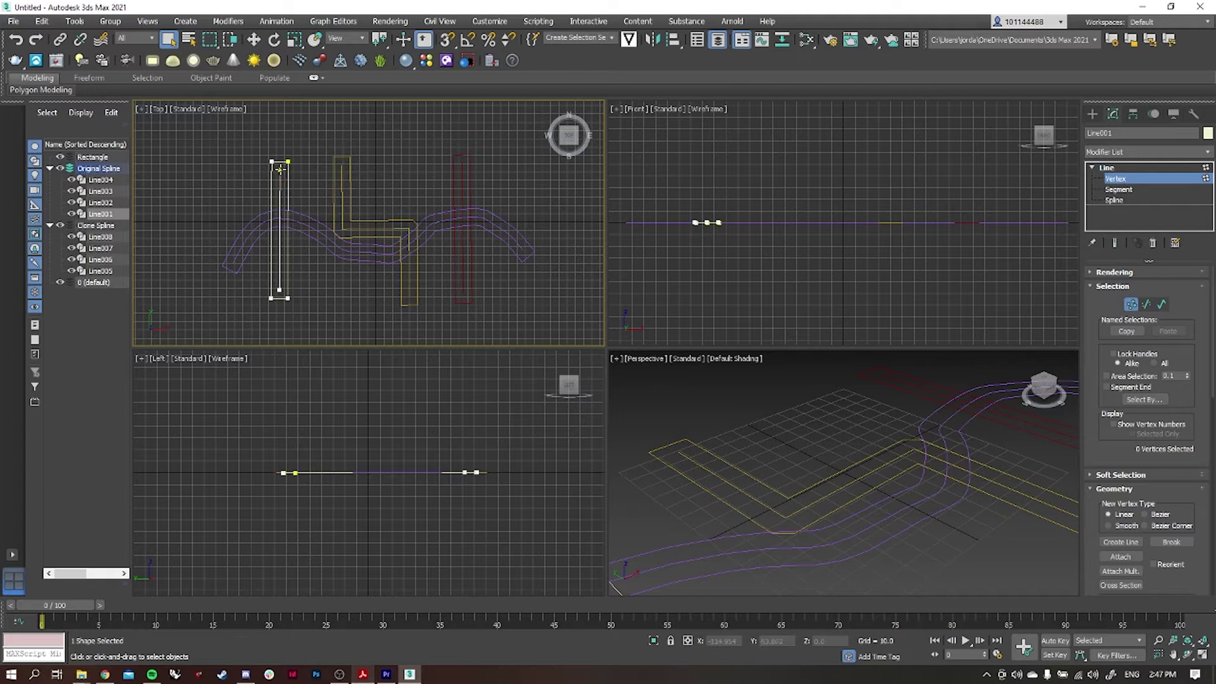
key(w)
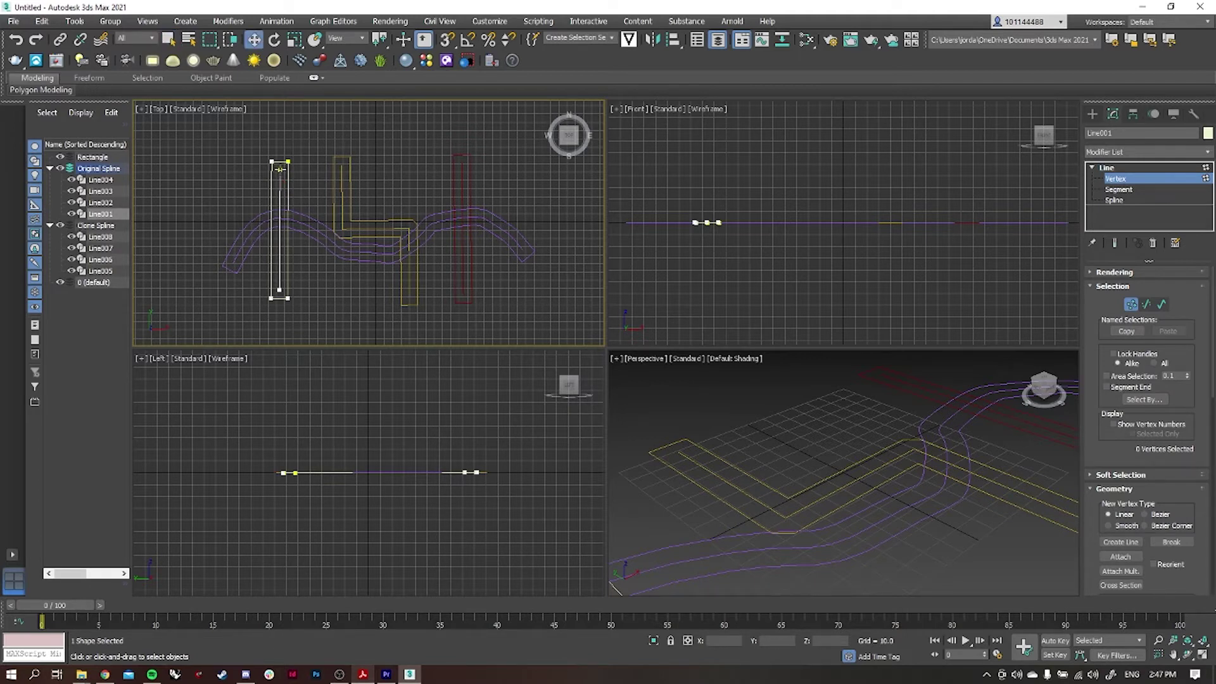
click(279, 166)
mouse_move(279, 166)
mouse_down()
mouse_move(220, 167)
mouse_move(326, 265)
mouse_move(358, 326)
mouse_move(279, 152)
mouse_up()
click(345, 176)
click(221, 165)
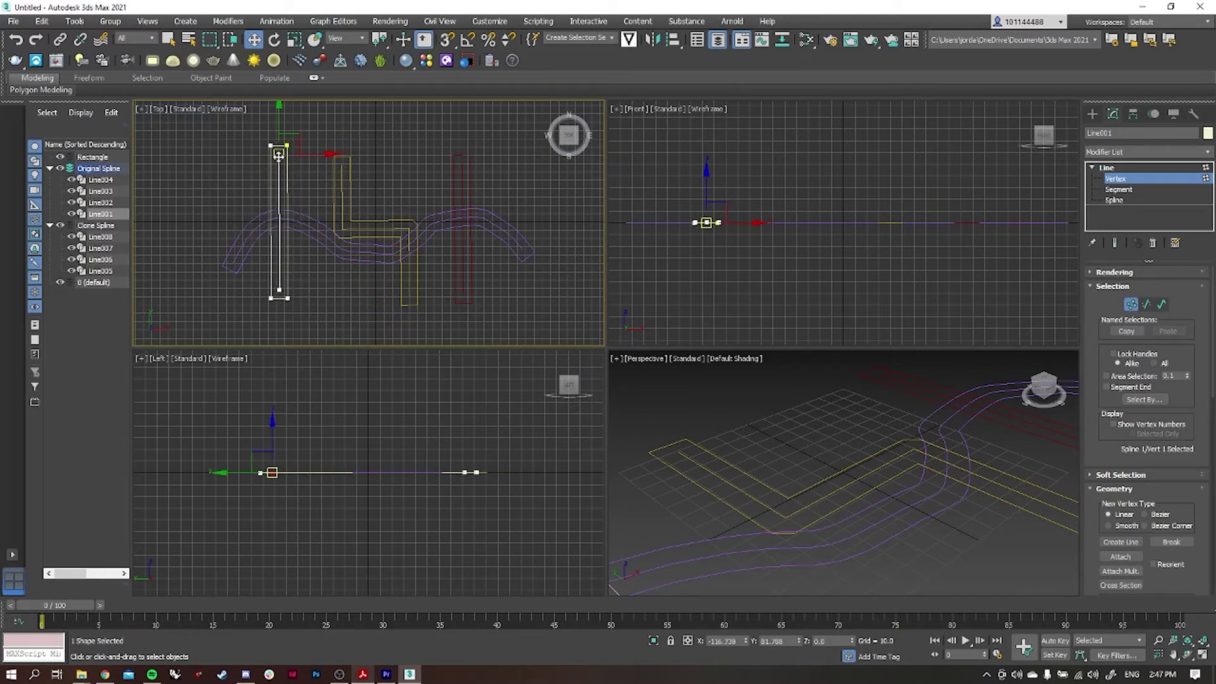
click(394, 190)
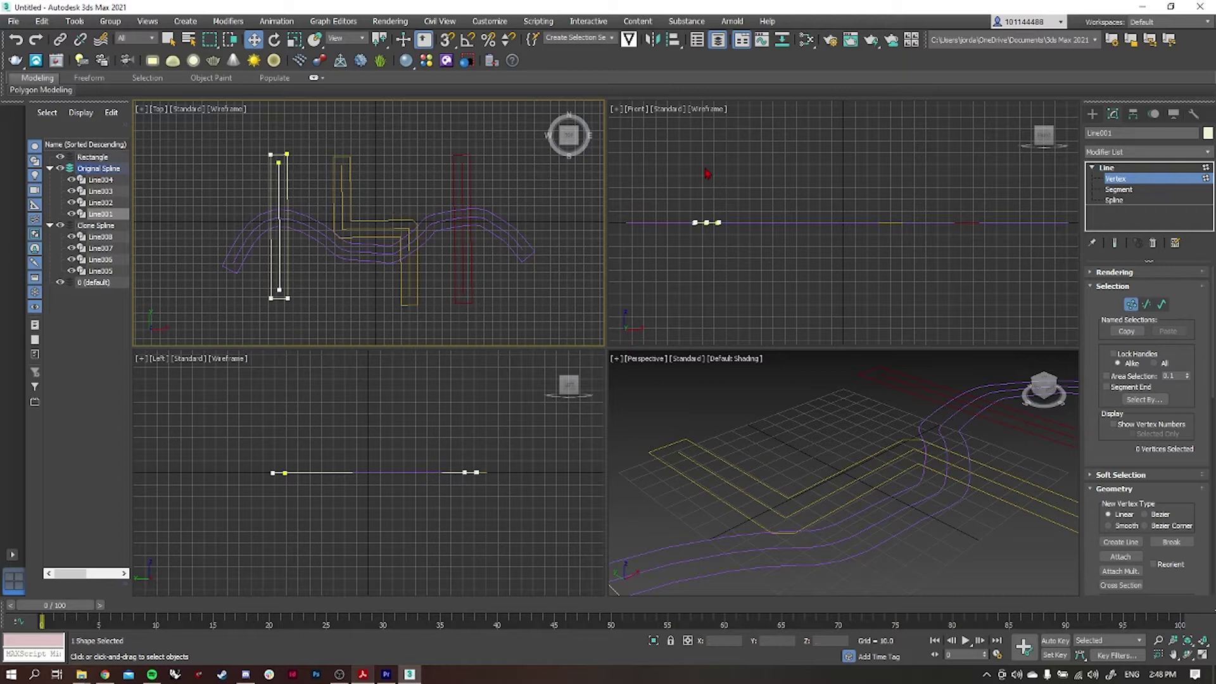
click(1092, 168)
Leave vertex sub-object editing and deselect Line001.
key(q)
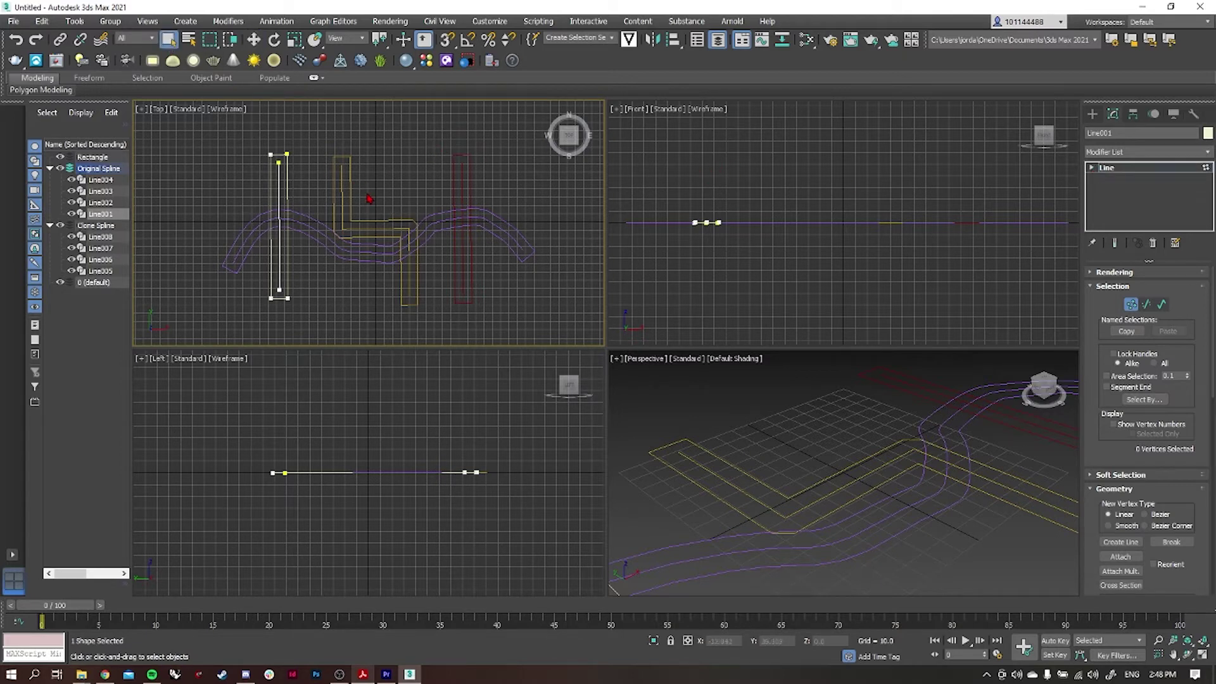
key(1)
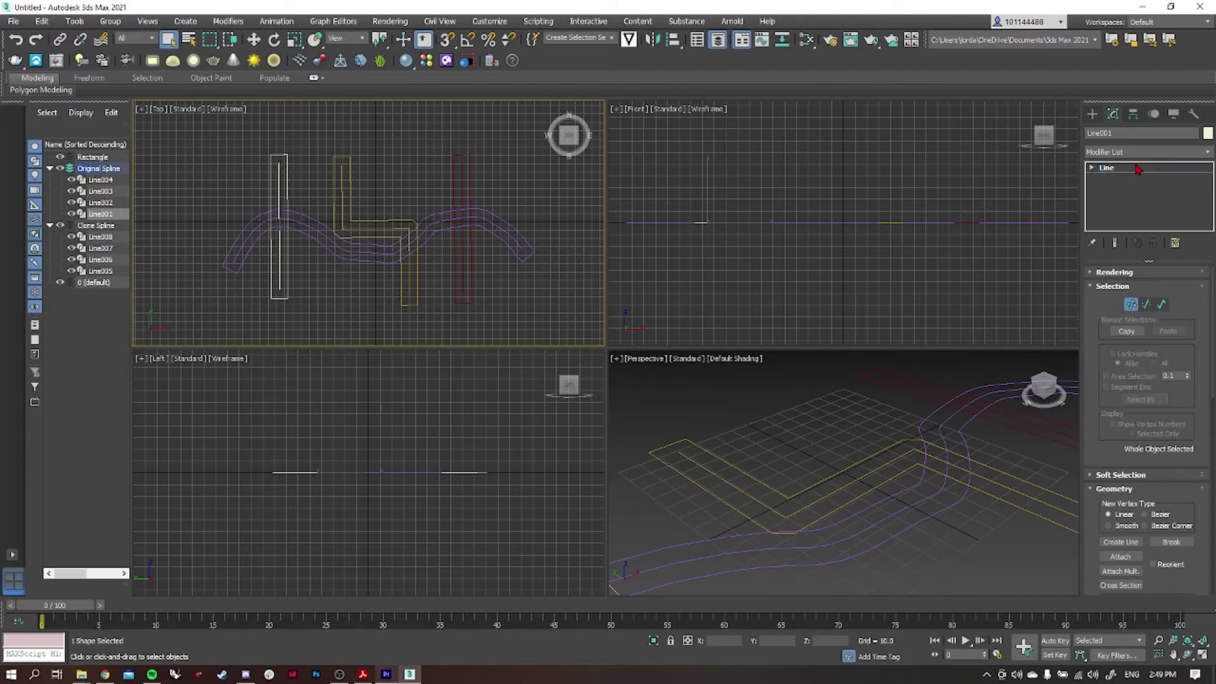
click(98, 159)
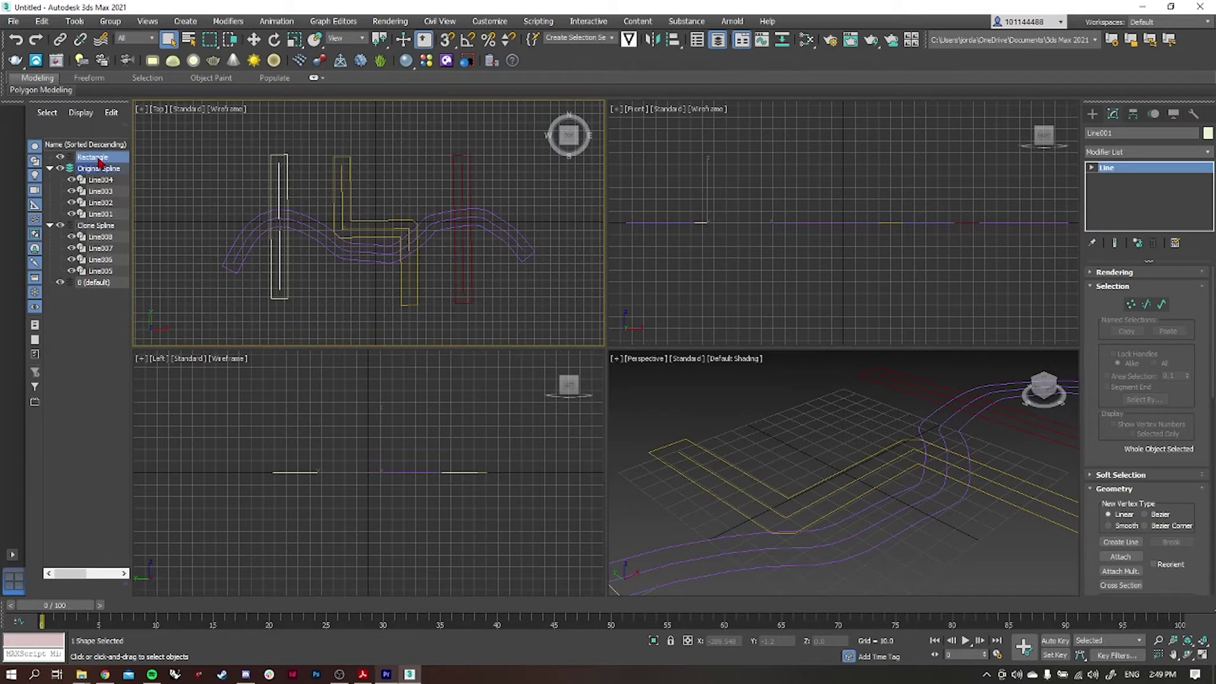
Draw Rectangle001 around the road layout, nudge it right, and move it to the Rectangle layer.
click(1093, 115)
click(1171, 200)
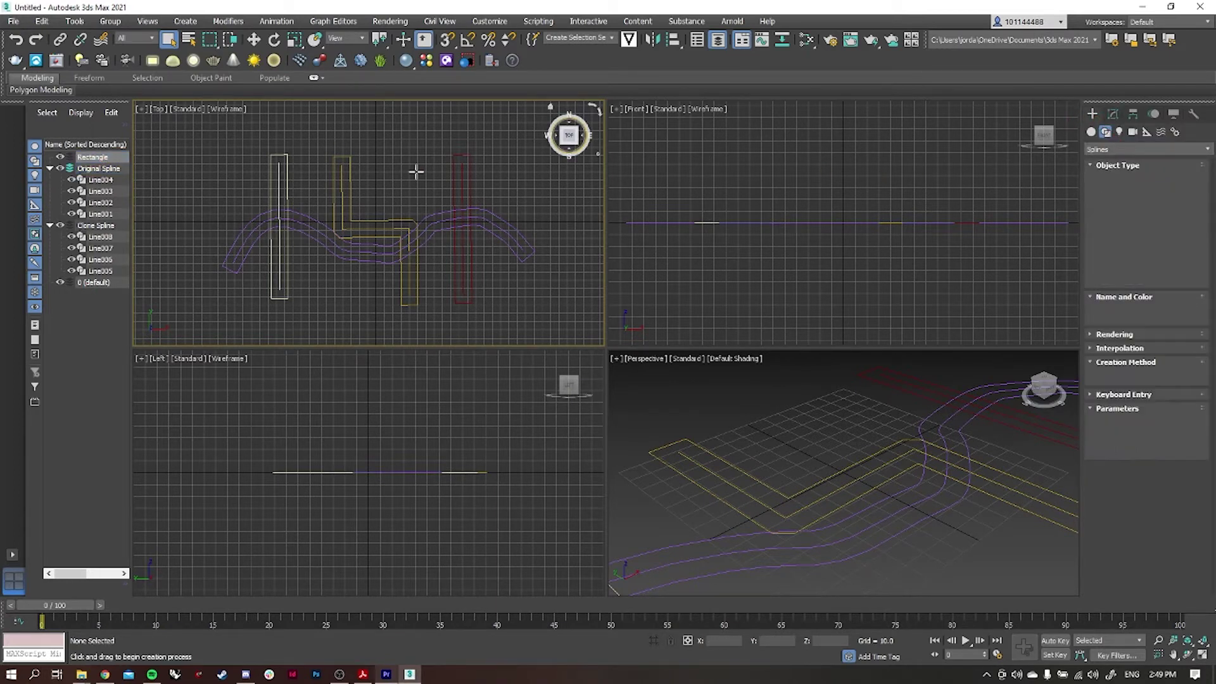
drag(231, 166, 516, 288)
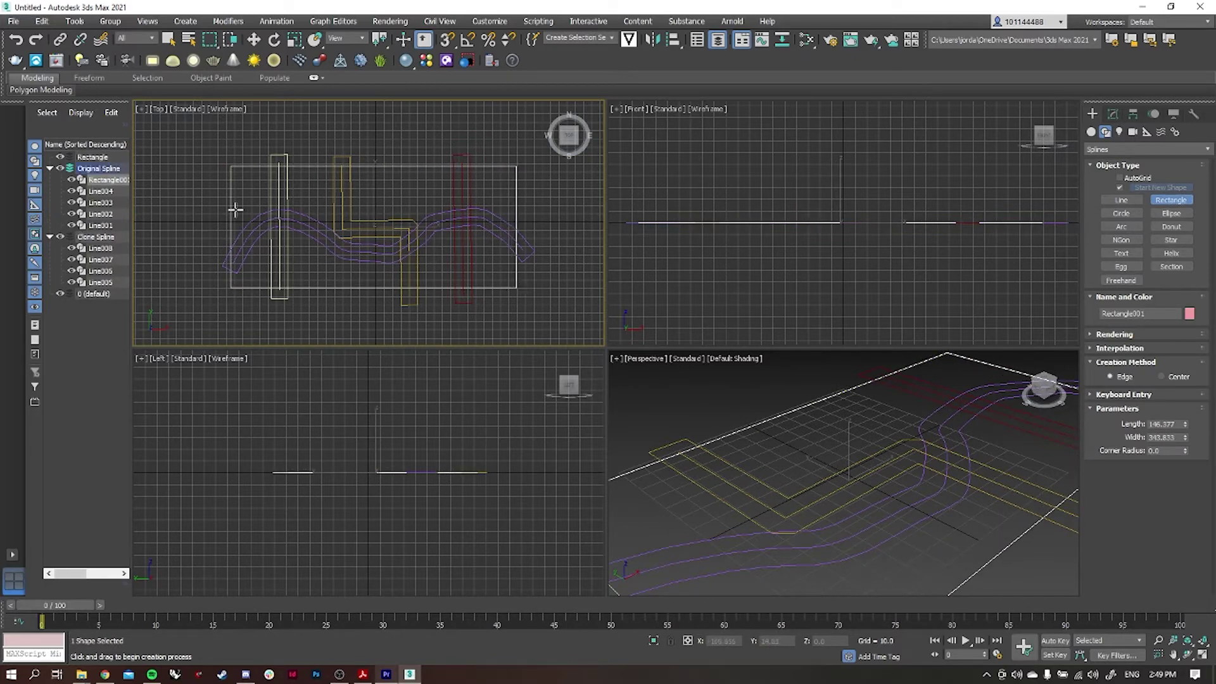
click(253, 39)
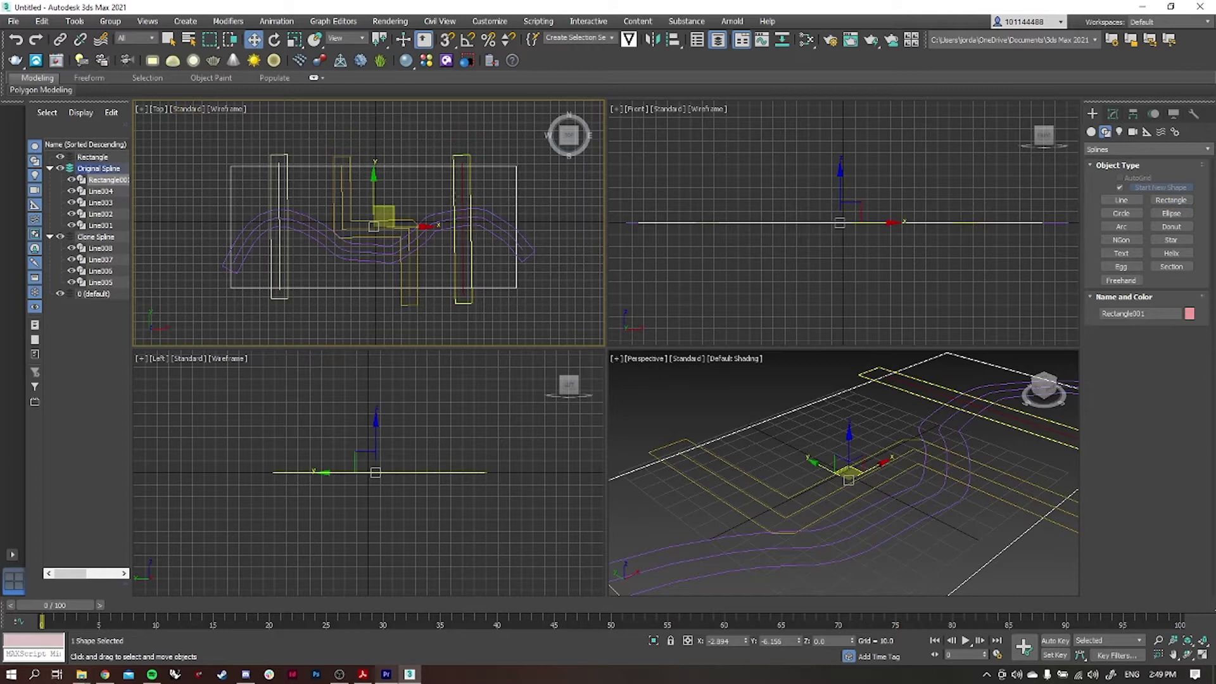
drag(439, 224, 441, 227)
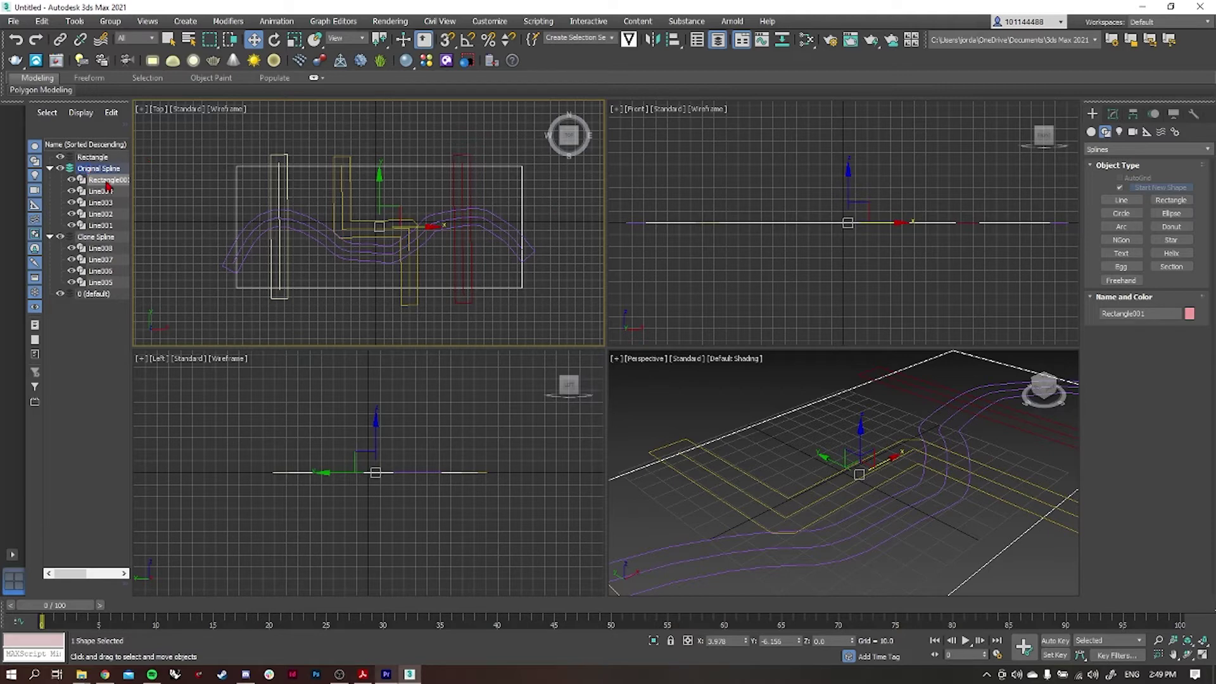
drag(107, 180, 100, 159)
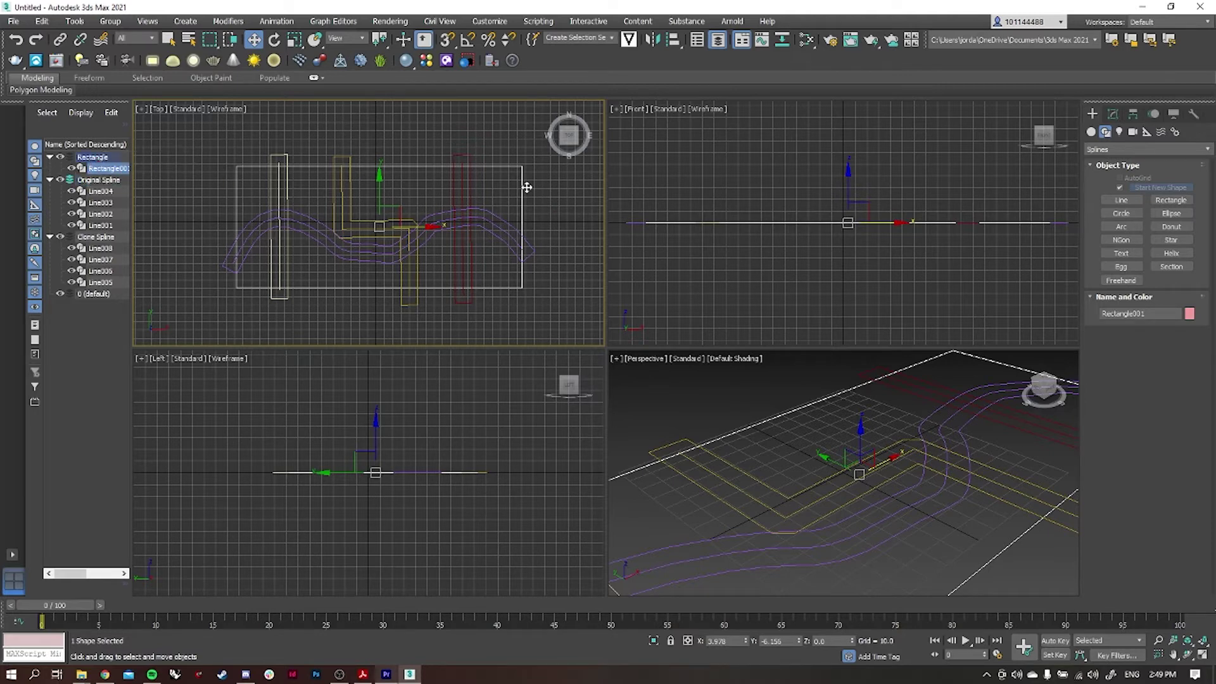
click(557, 233)
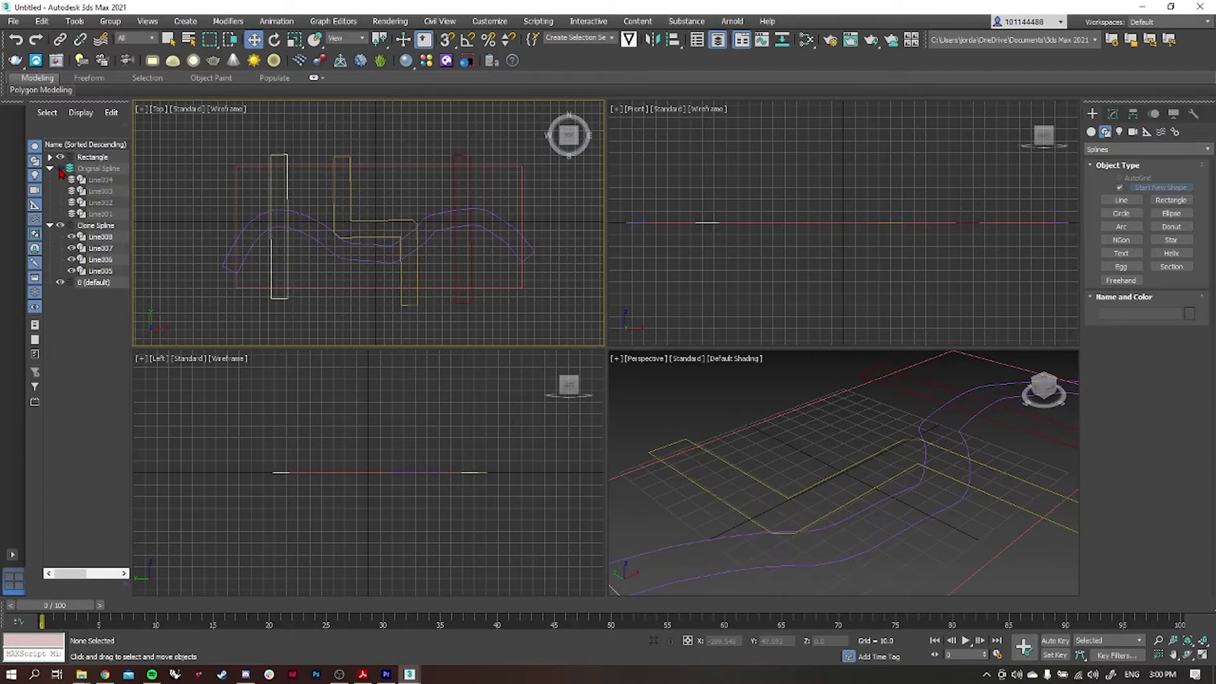
Shift Line003's top vertex to the right so the right road slants diagonally.
click(100, 190)
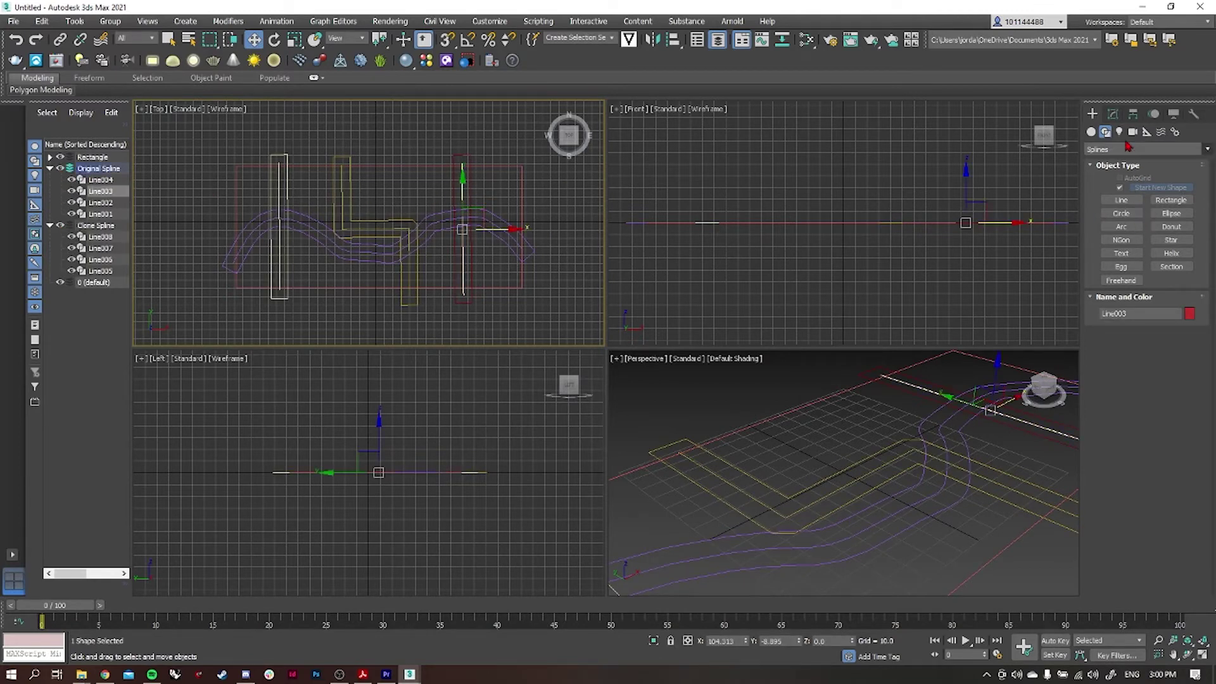
click(1113, 114)
click(1093, 167)
click(1115, 179)
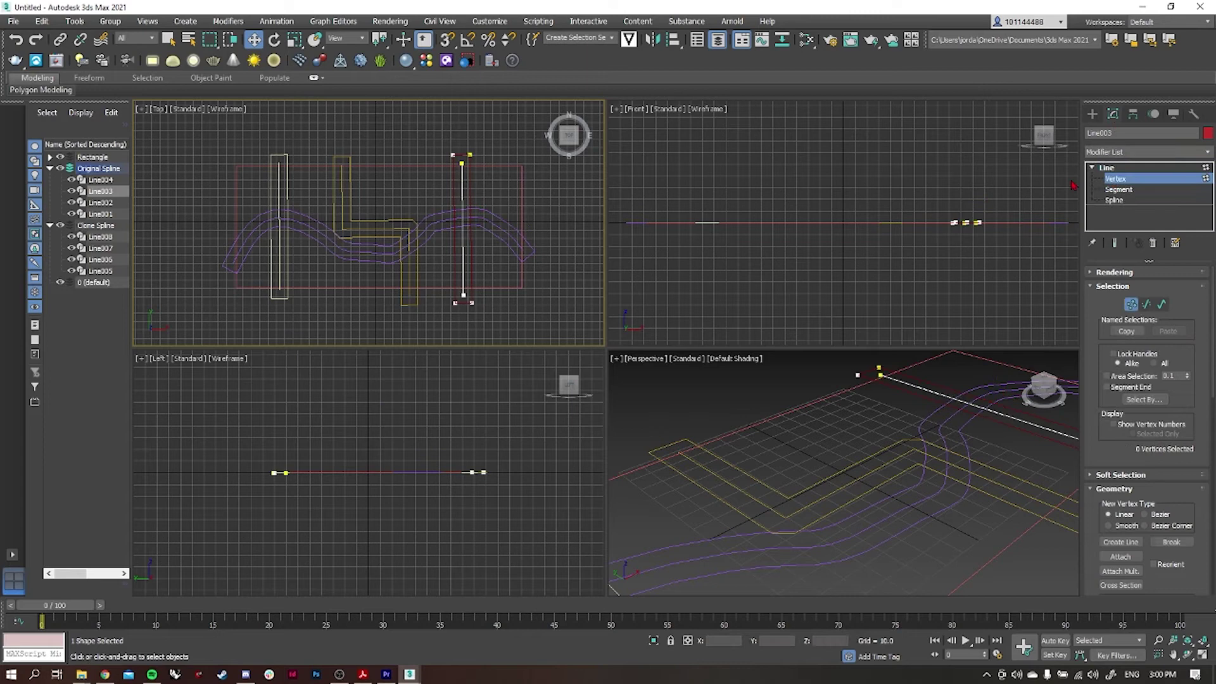
click(462, 159)
drag(463, 160, 492, 162)
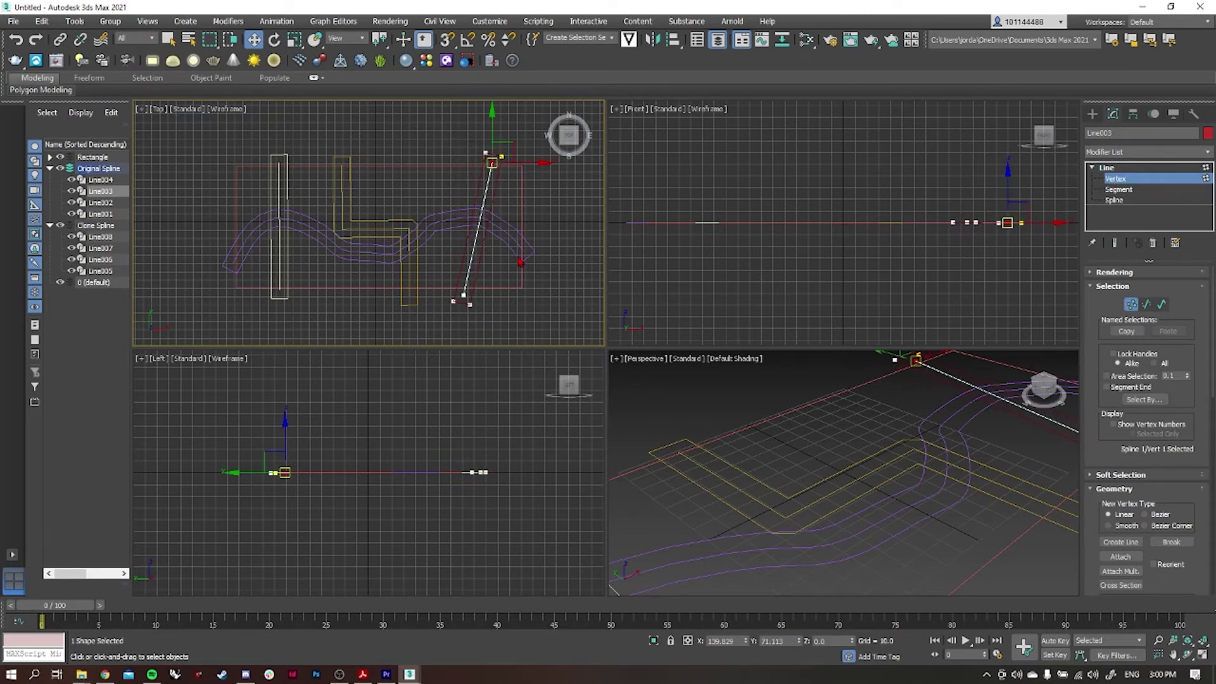
click(575, 279)
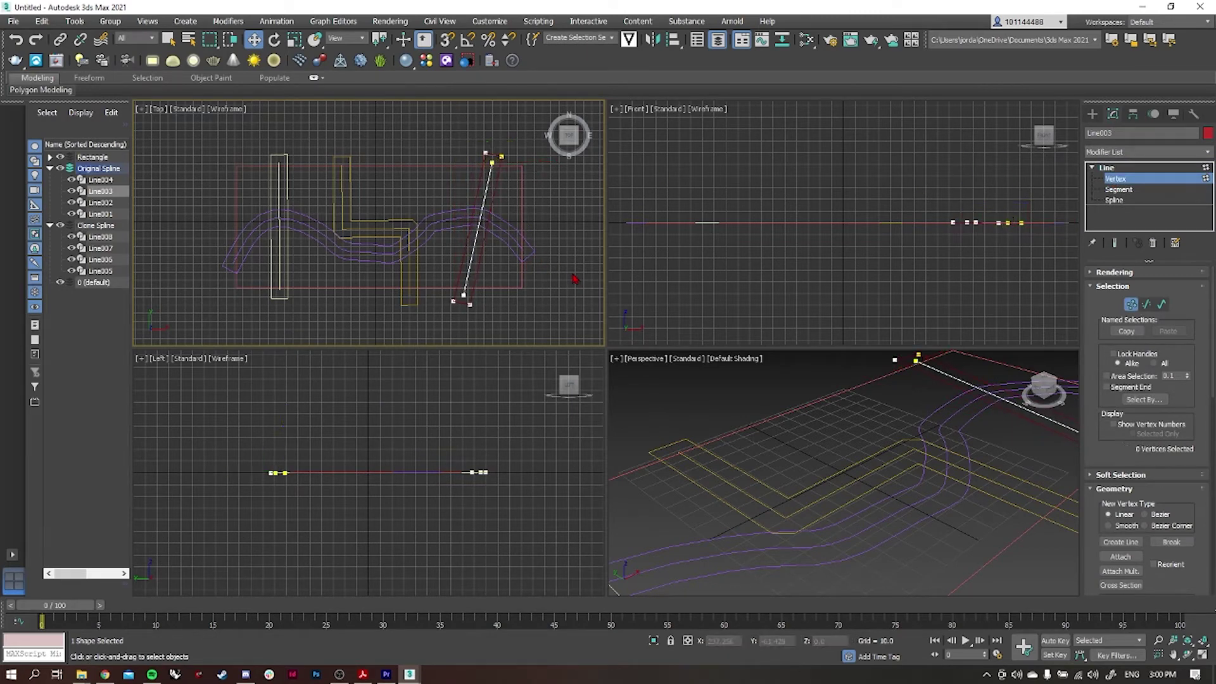
Keep Clone Spline visible and hide the Original Spline layer.
click(61, 226)
click(60, 225)
click(60, 168)
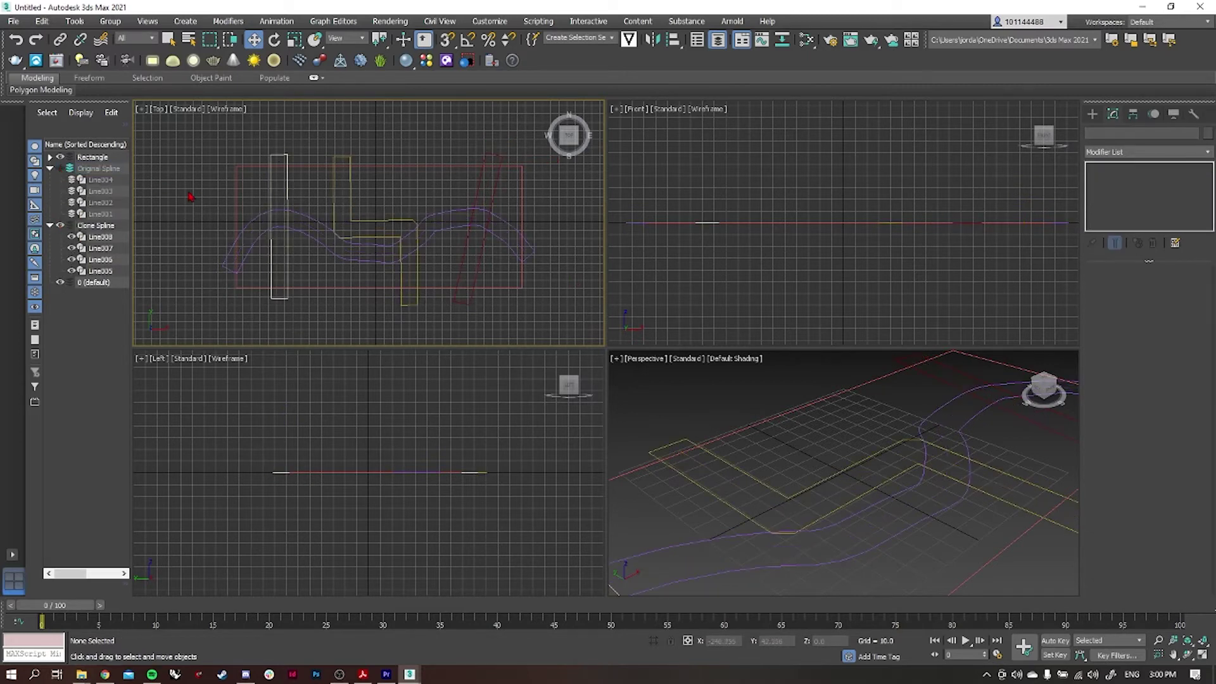
Select Rectangle001 and turn it into a Compound Shapes ShapeBoolean.
click(1093, 114)
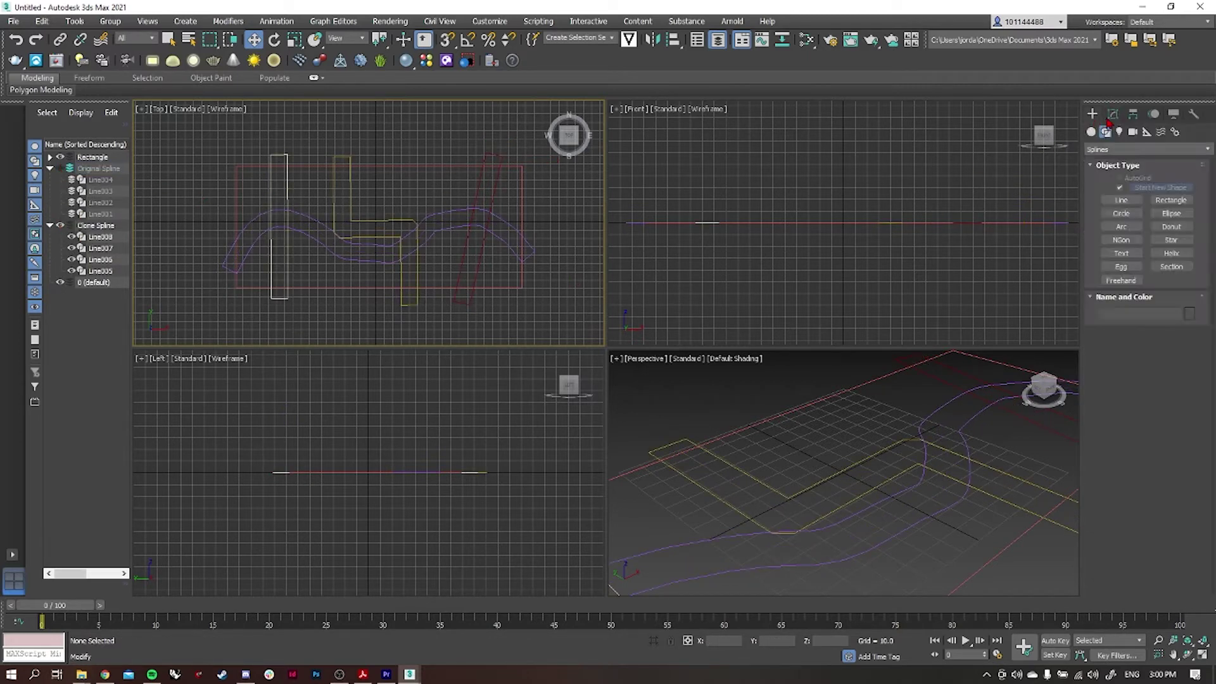
click(523, 202)
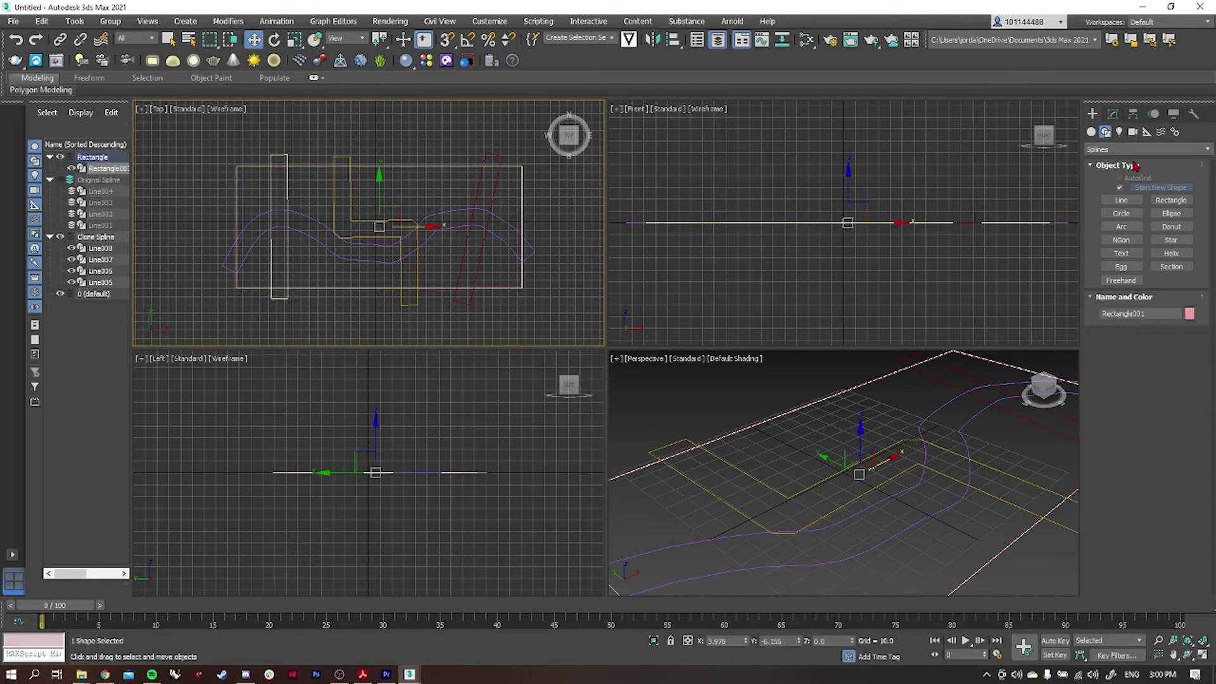
click(1139, 150)
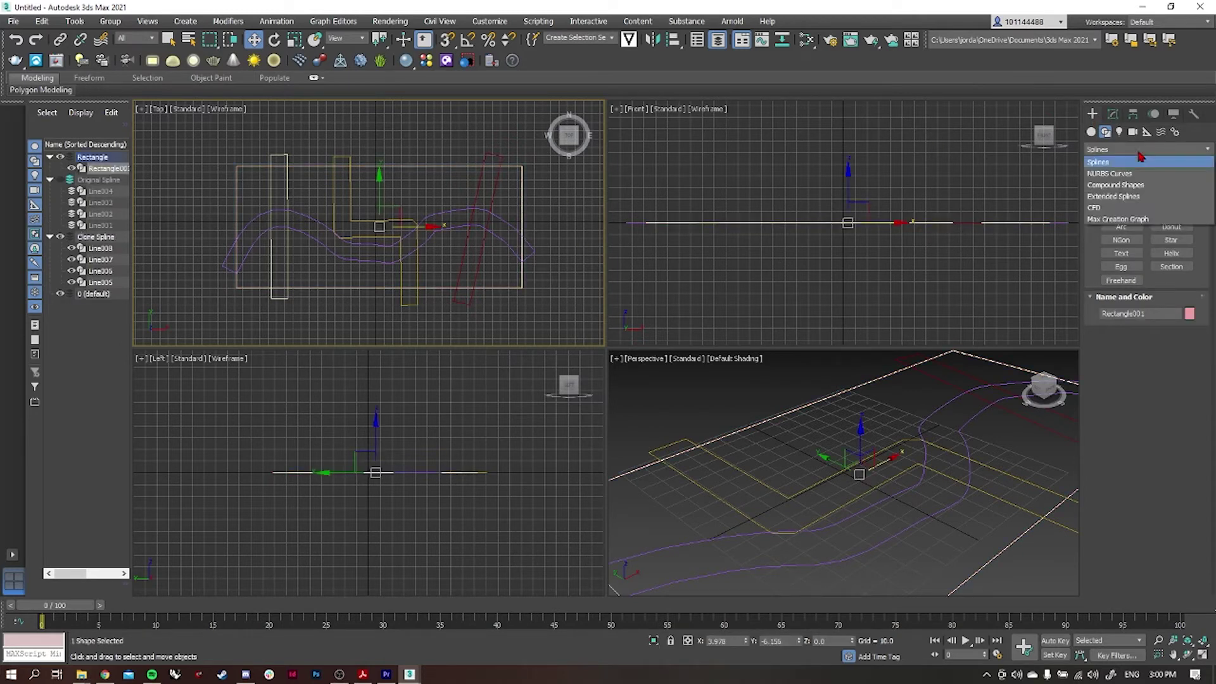
click(1148, 185)
click(1132, 201)
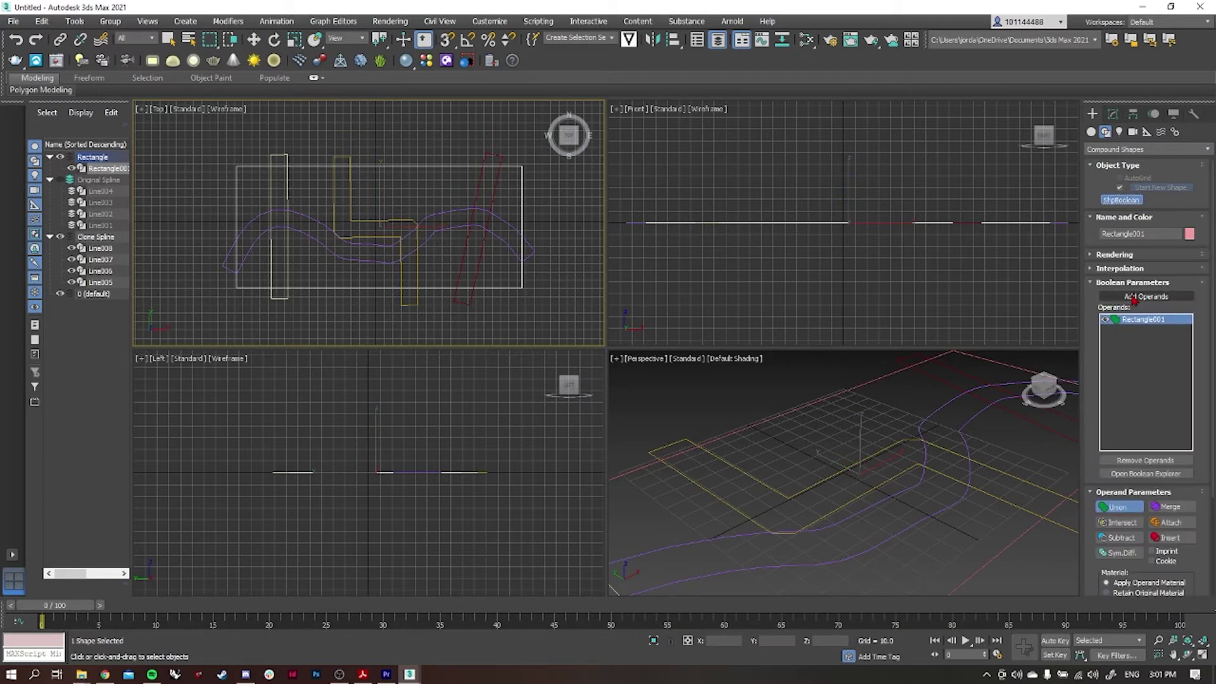
Subtract Line006, Line005, Line008 and Line007 from the rectangle, then hide the grid.
click(1122, 539)
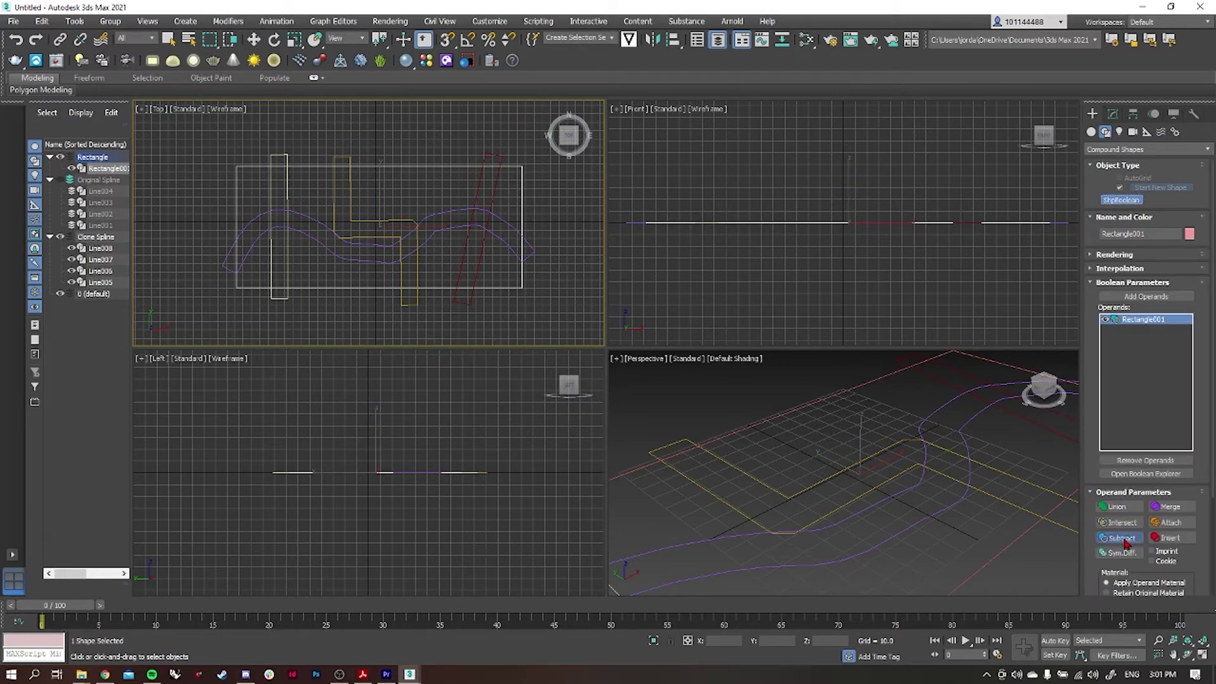
click(1147, 296)
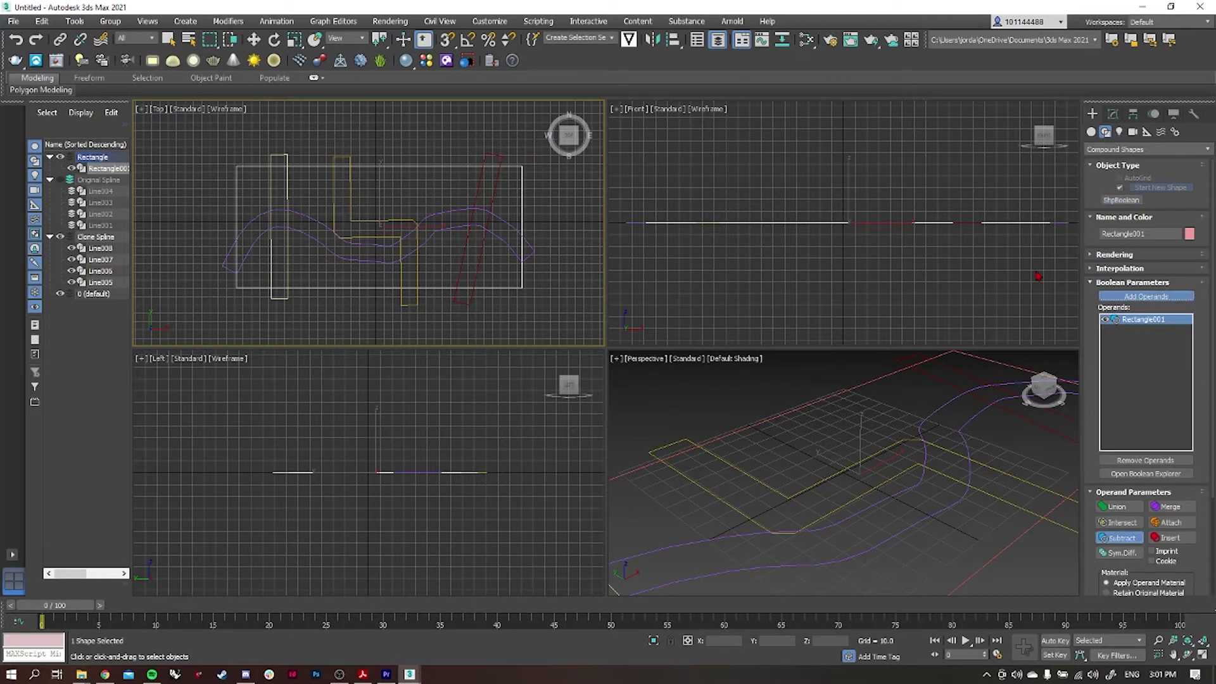
click(495, 161)
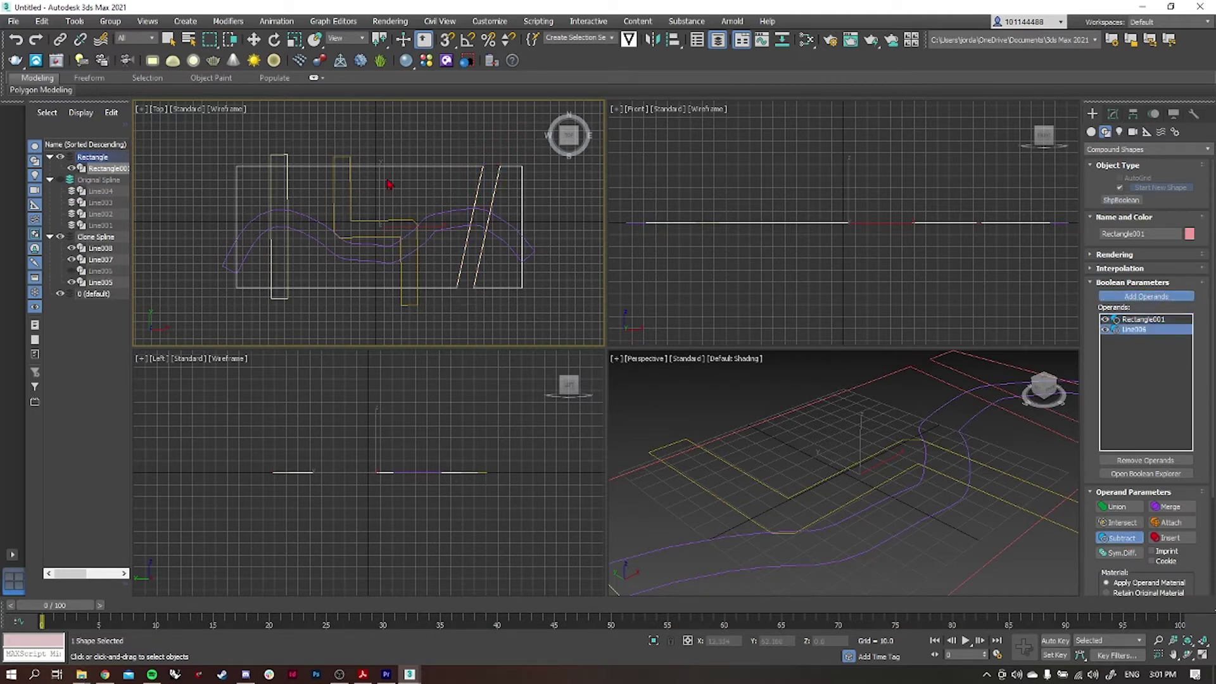
click(352, 163)
click(288, 155)
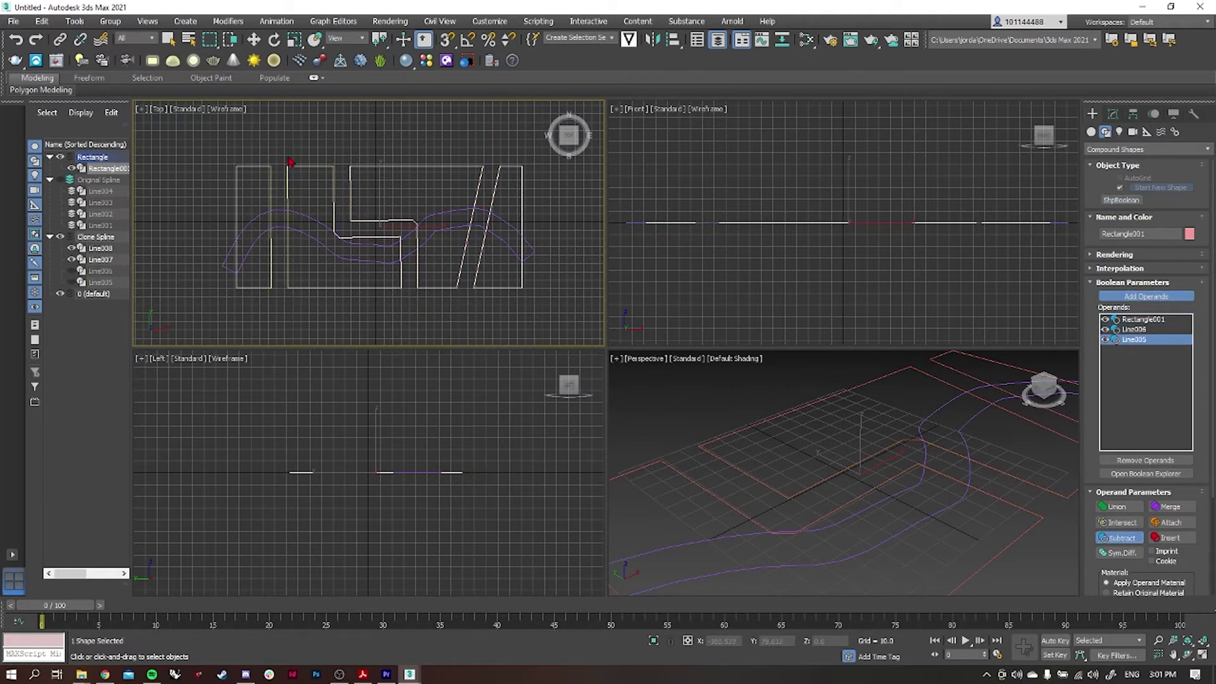
click(314, 223)
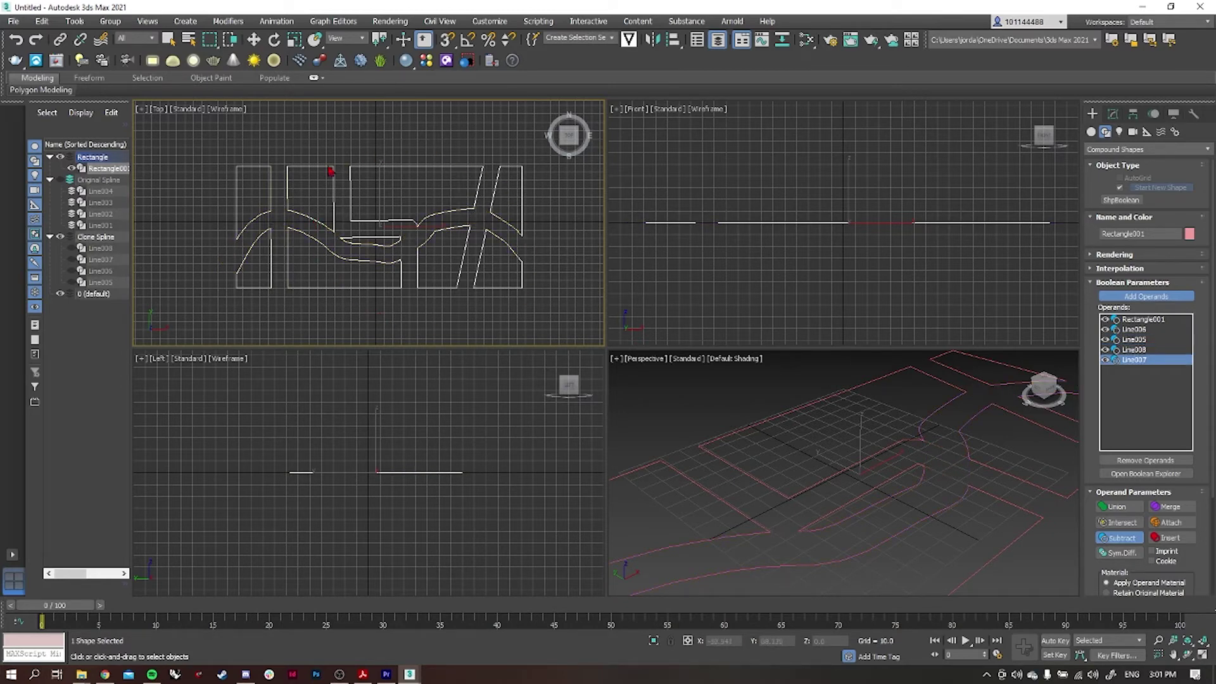
key(g)
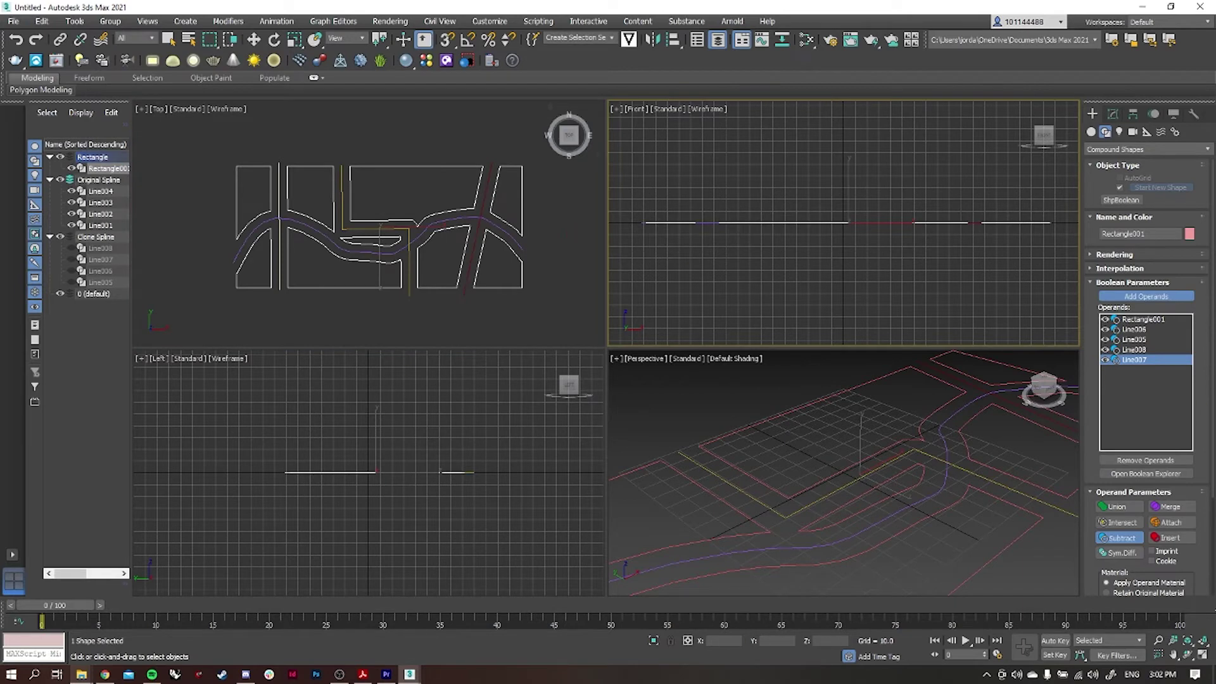
Finish the road edit and select the curved road Line004 at Vertex level.
scroll(1197, 387, down, 3)
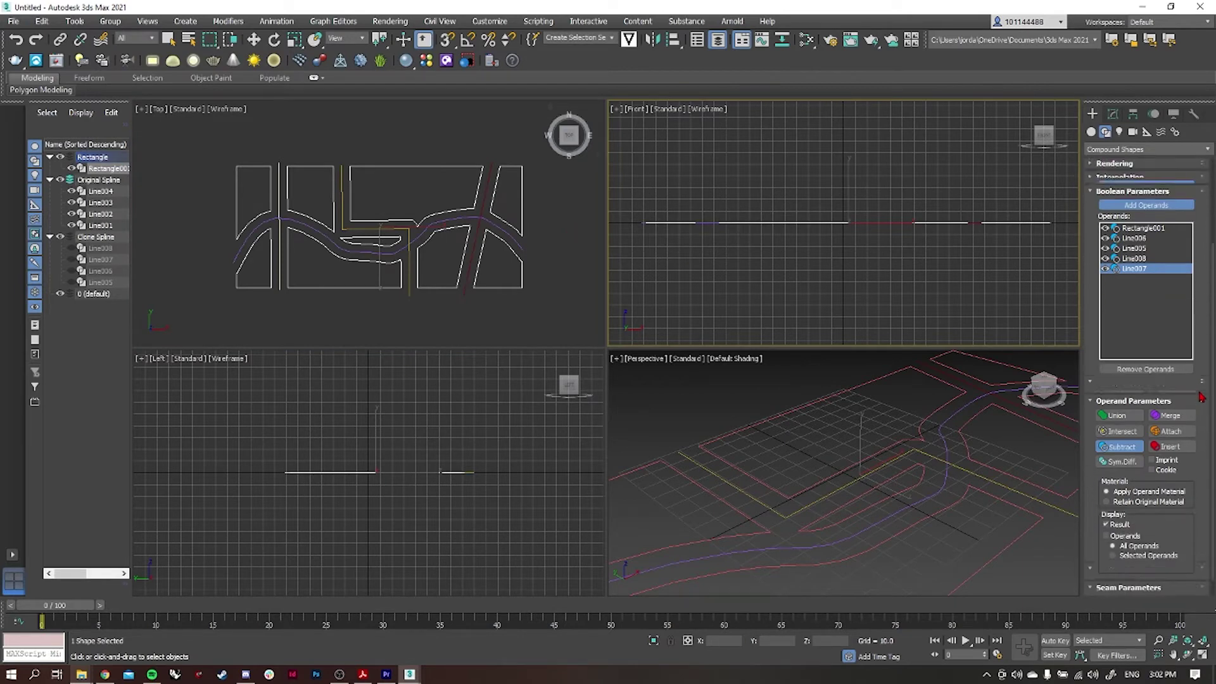
scroll(1201, 398, up, 3)
click(1092, 132)
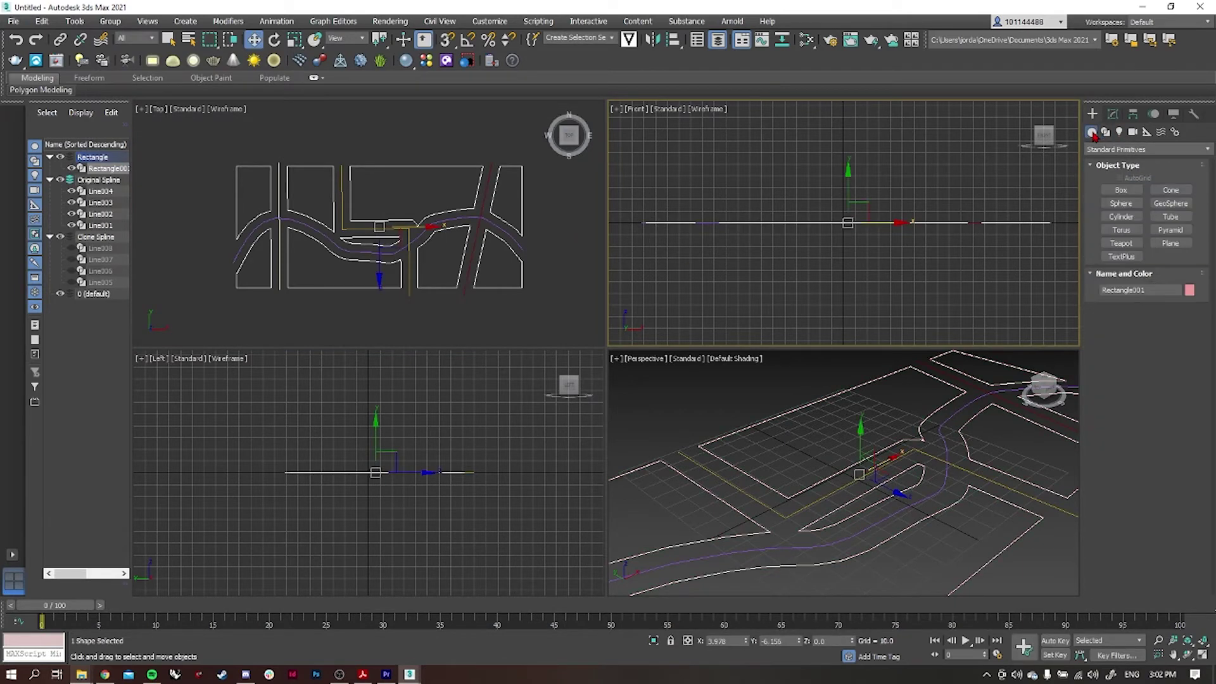
click(1113, 113)
key(q)
click(326, 234)
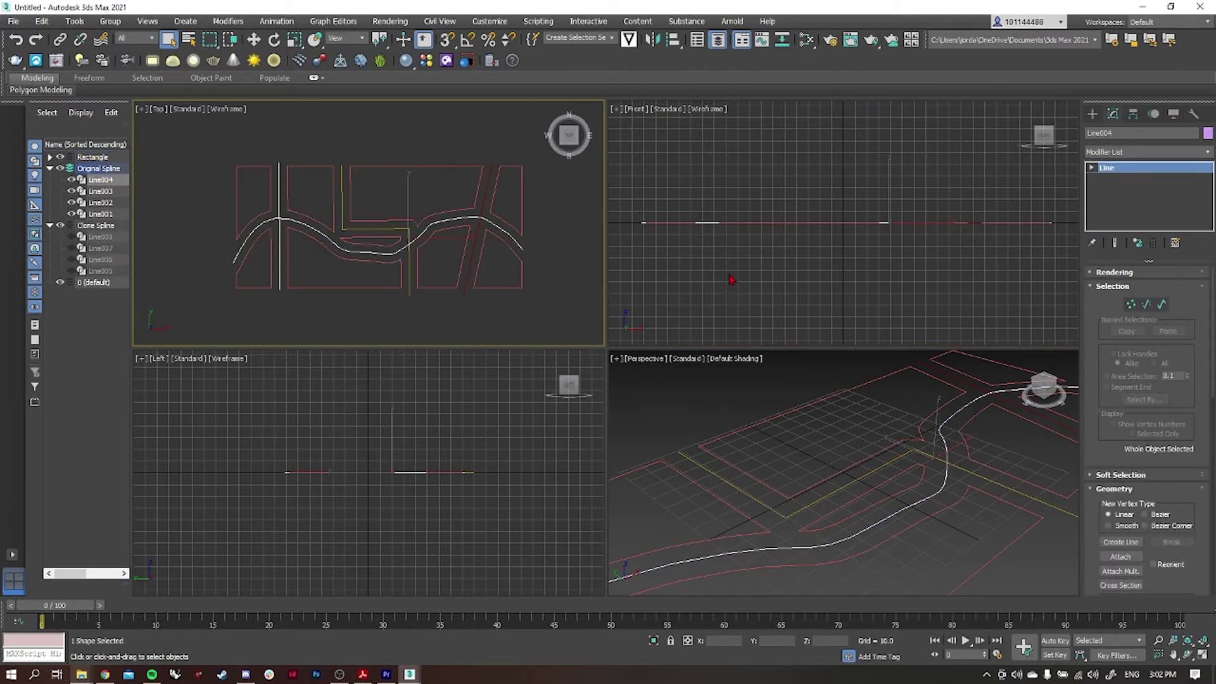
key(1)
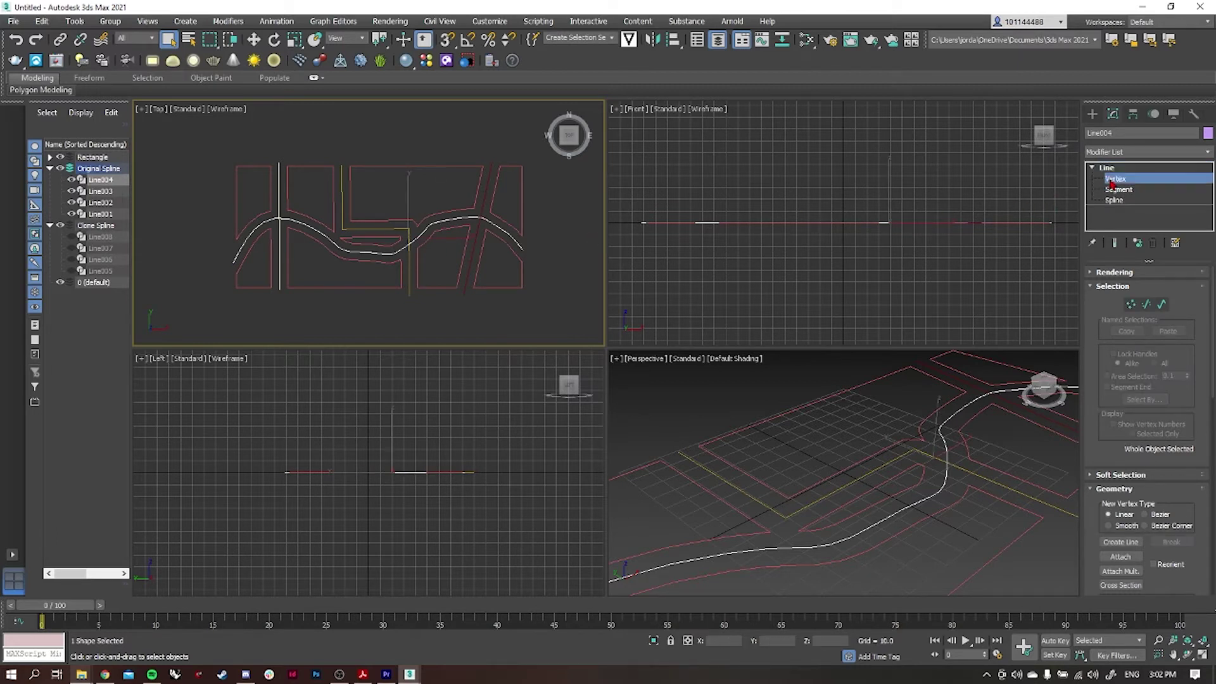
Move Line004's bottom, left-bend and right vertices to reshape the curve, then return to object level.
click(374, 259)
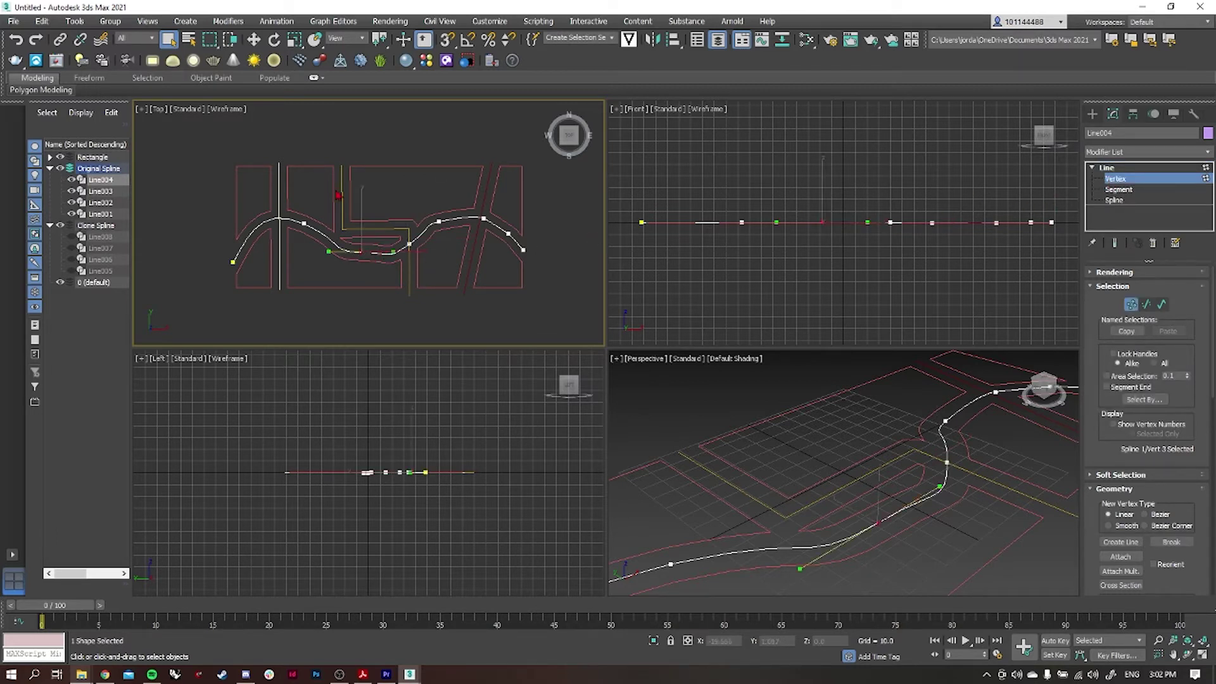
key(w)
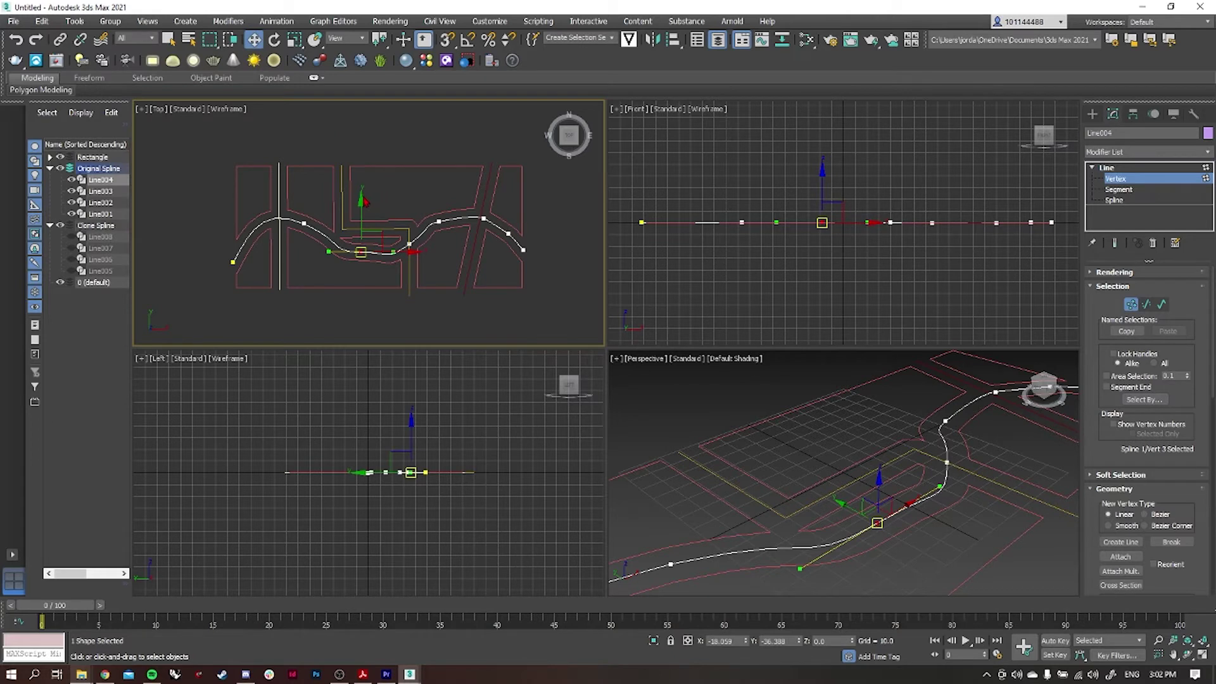
drag(365, 201, 359, 217)
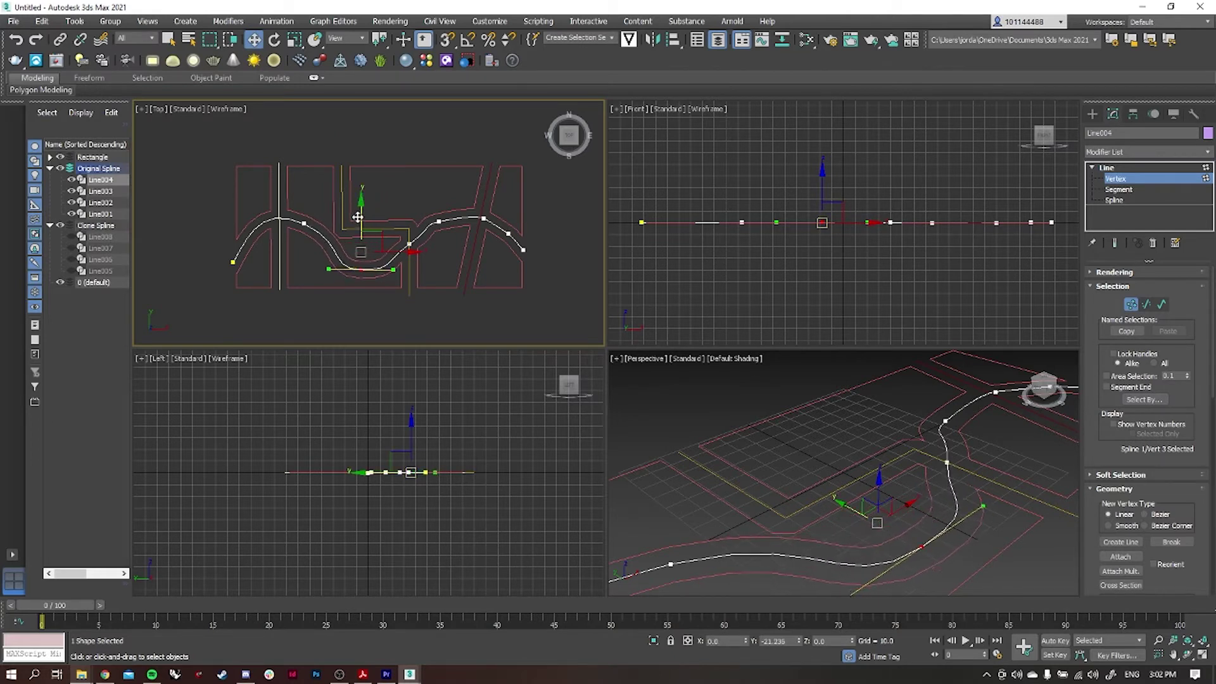
click(409, 245)
click(301, 228)
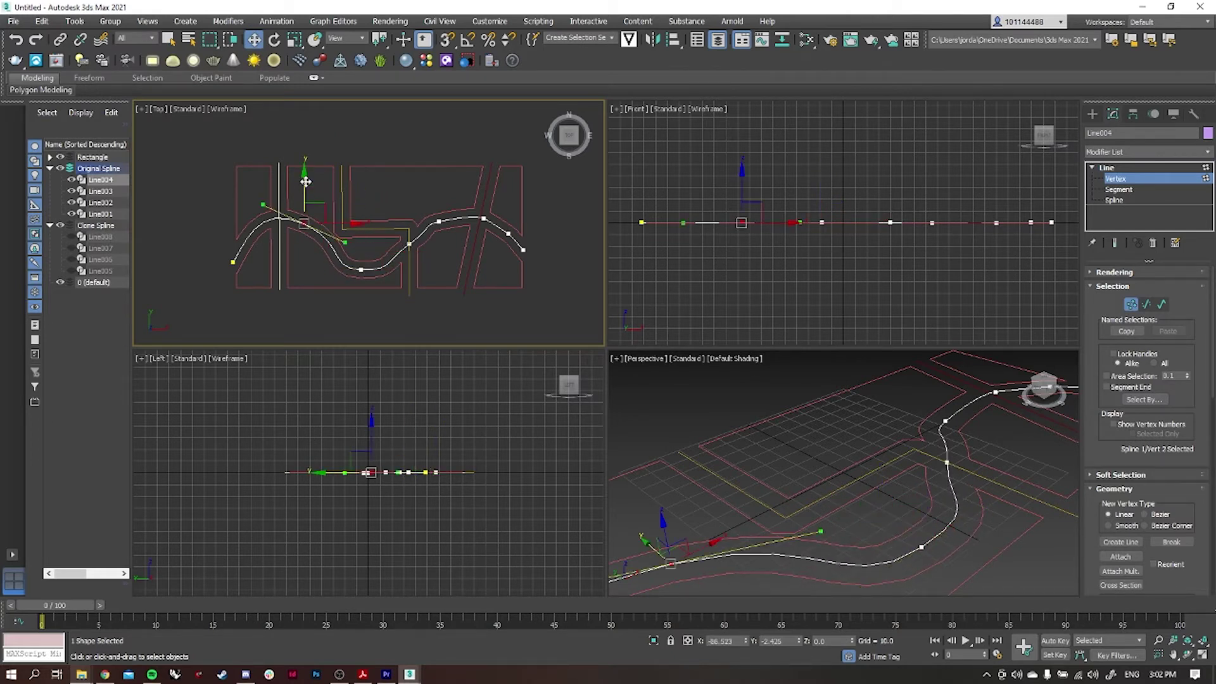
drag(307, 185, 306, 222)
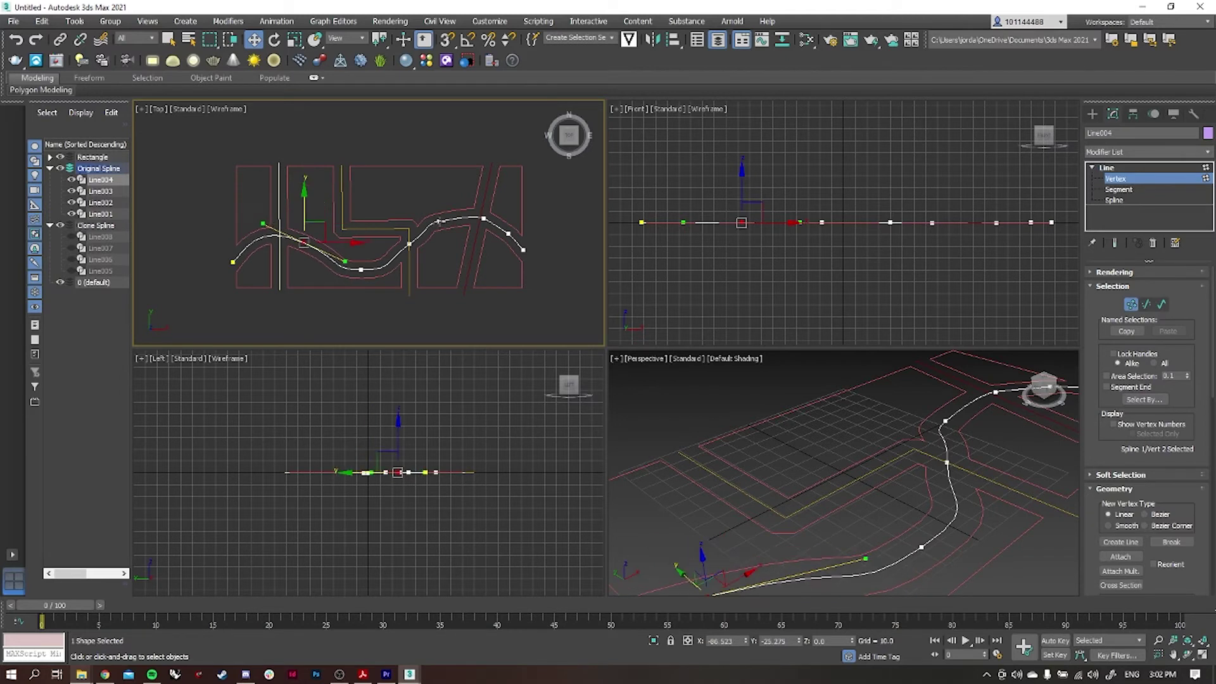
click(438, 221)
drag(441, 183, 410, 187)
click(410, 244)
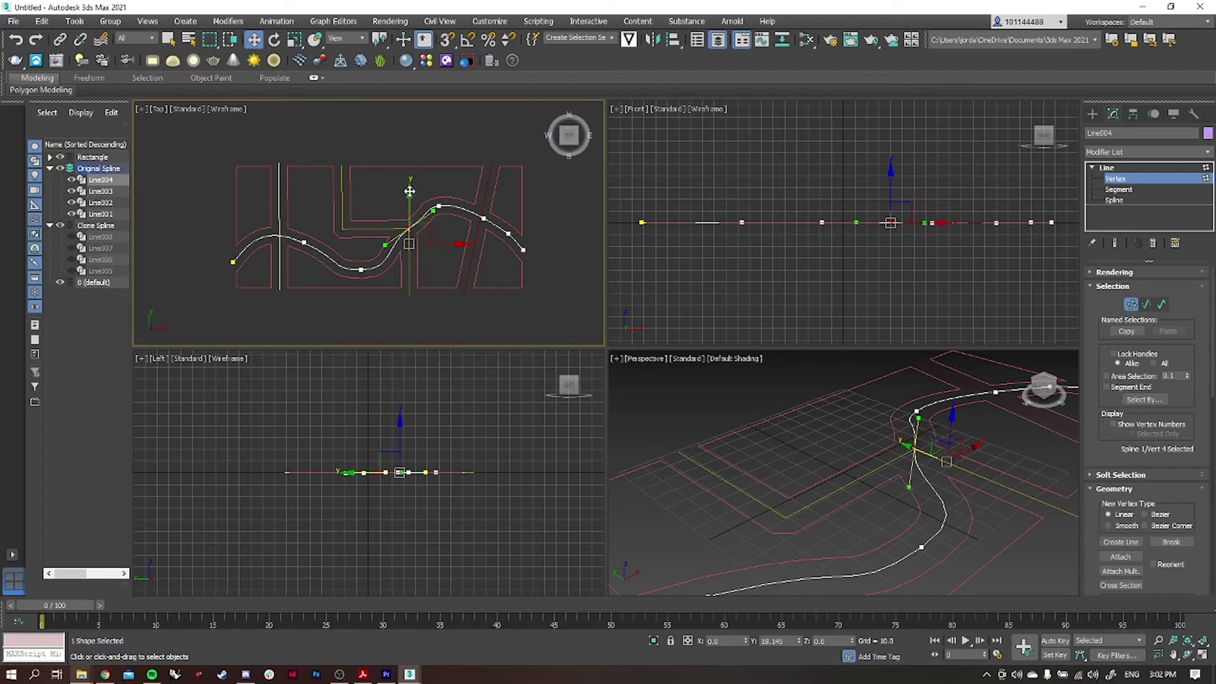
click(346, 234)
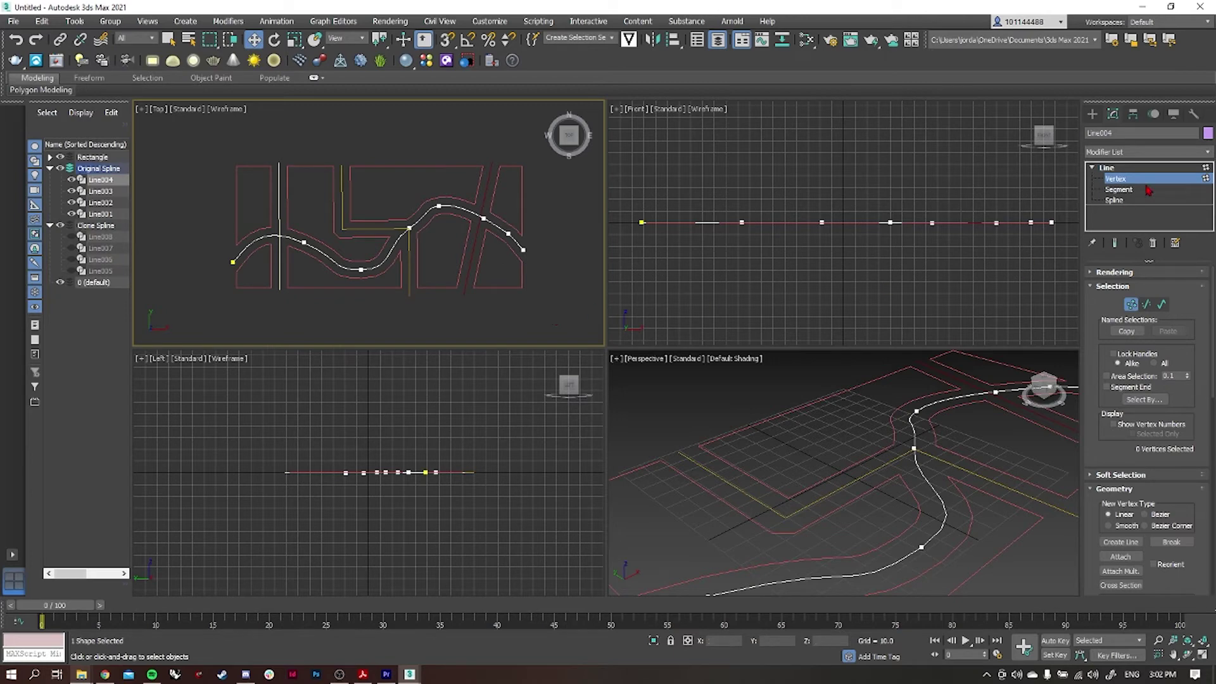
click(1126, 169)
Deselect all and hide the Original Spline and Clone Spline layers.
click(561, 309)
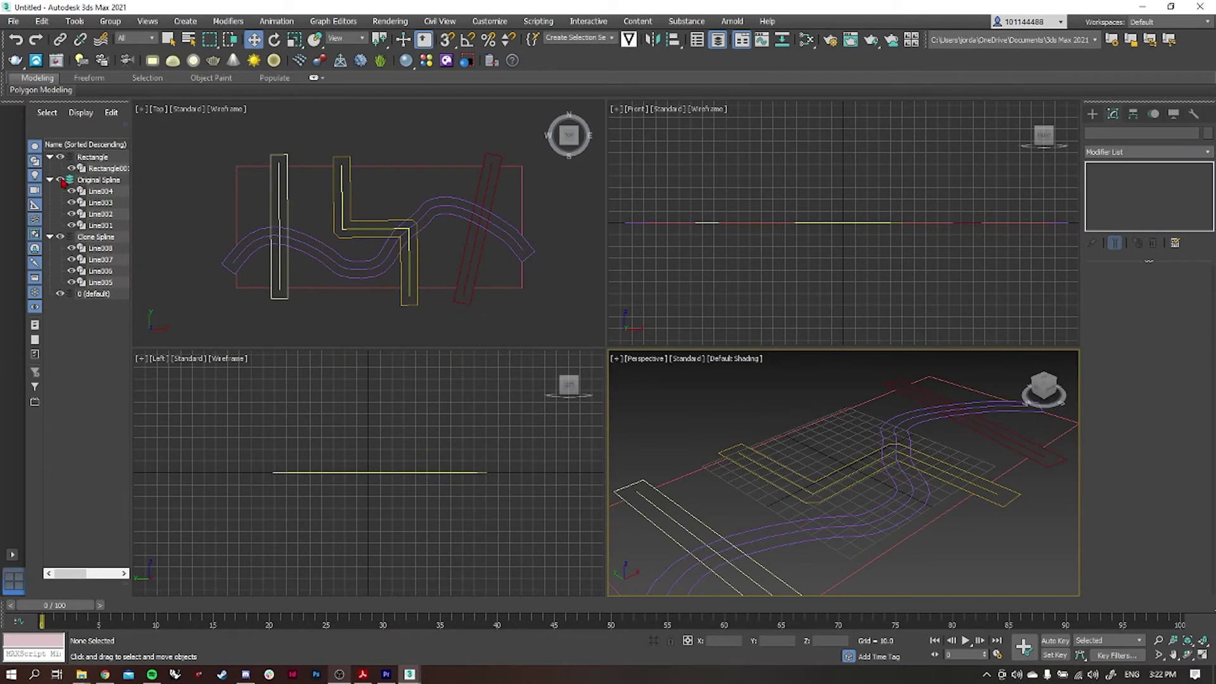
click(60, 180)
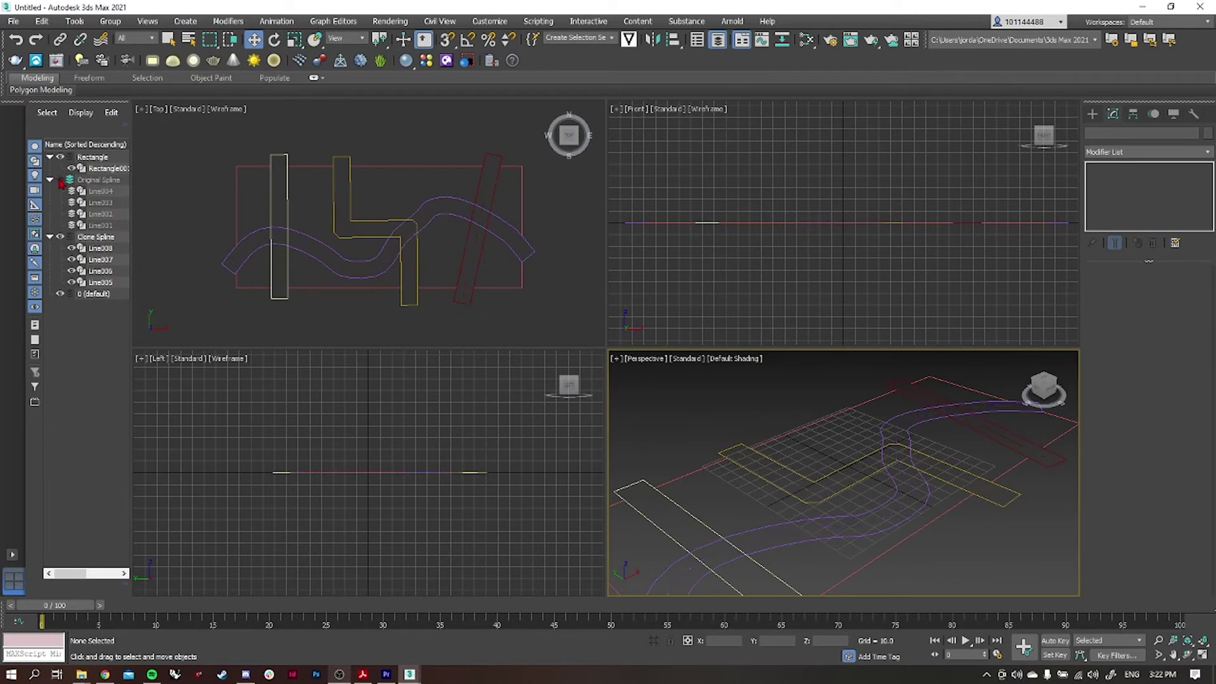
click(61, 237)
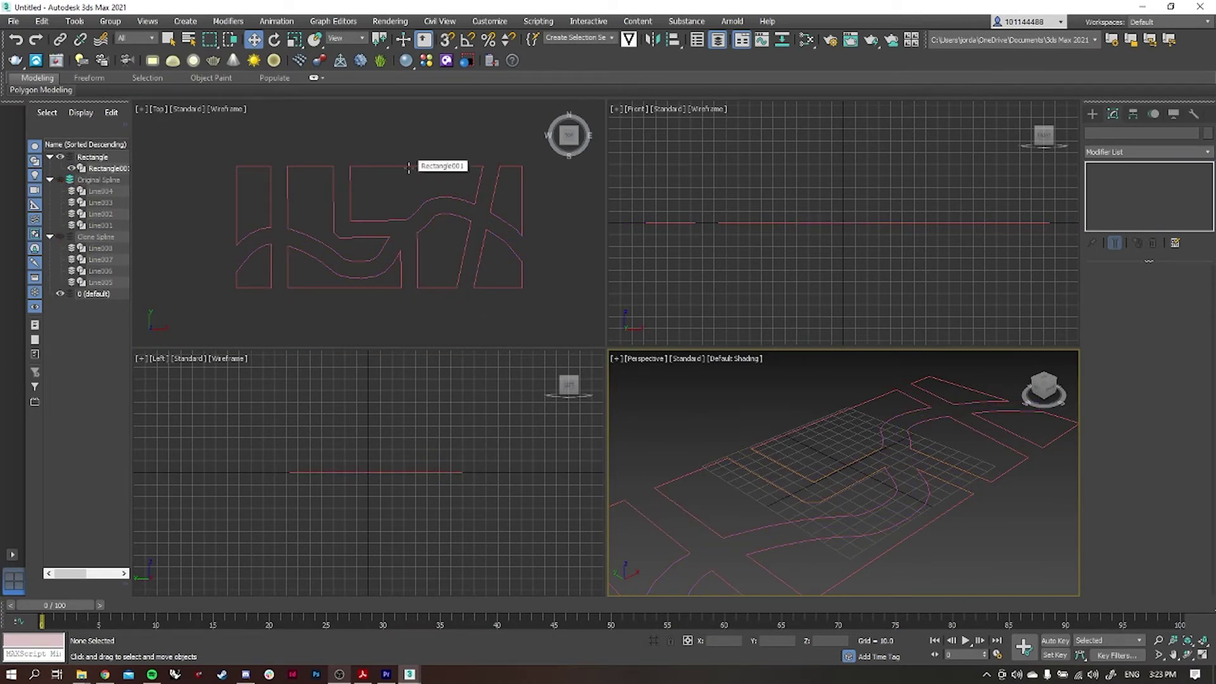
Add a Quadify Mesh modifier to Rectangle001 and set Quad Size % to 5.5.
click(168, 39)
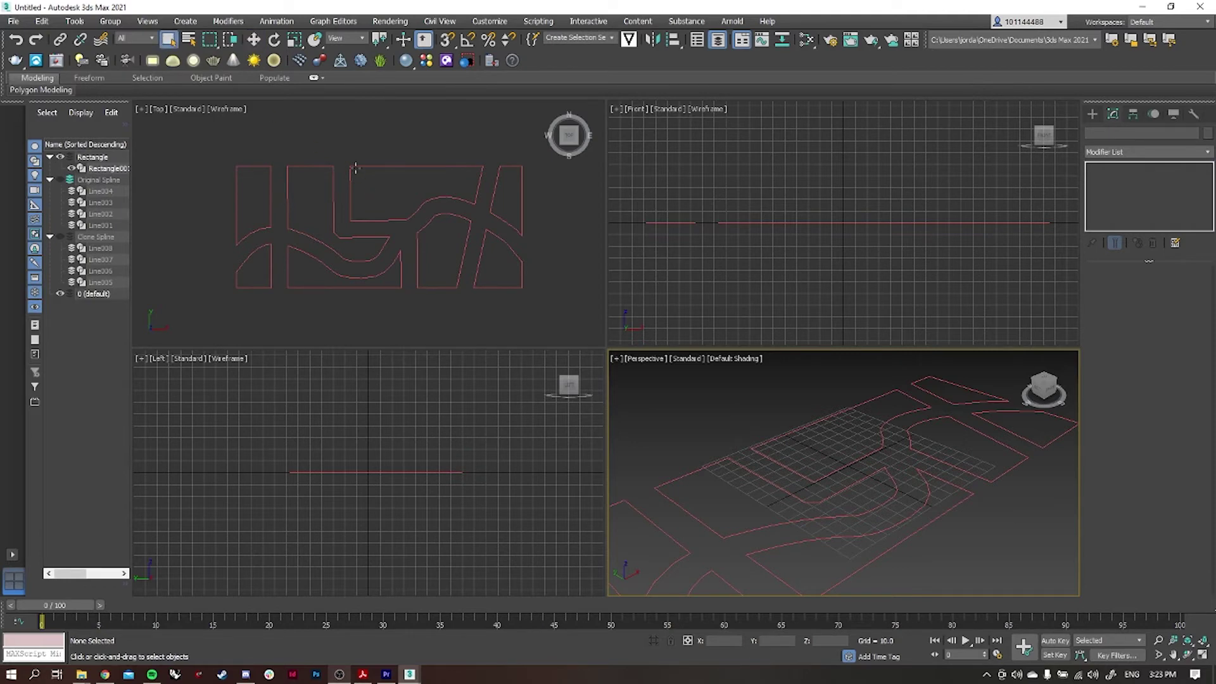
click(355, 167)
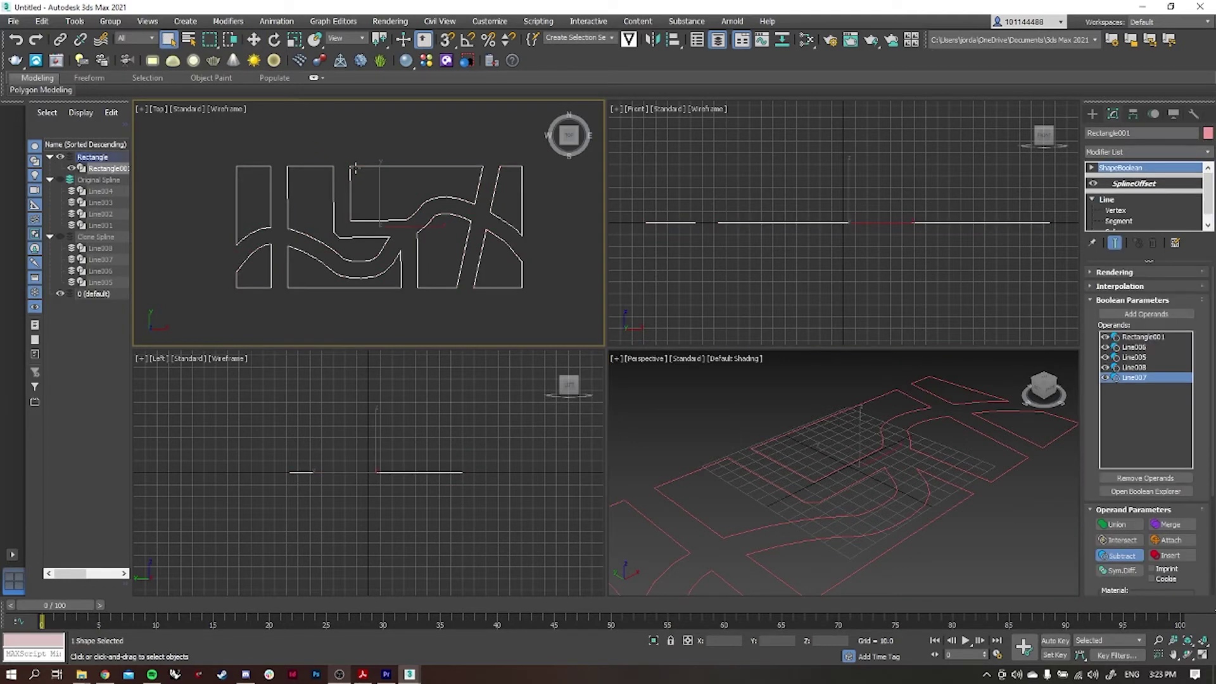
click(1138, 152)
key(q)
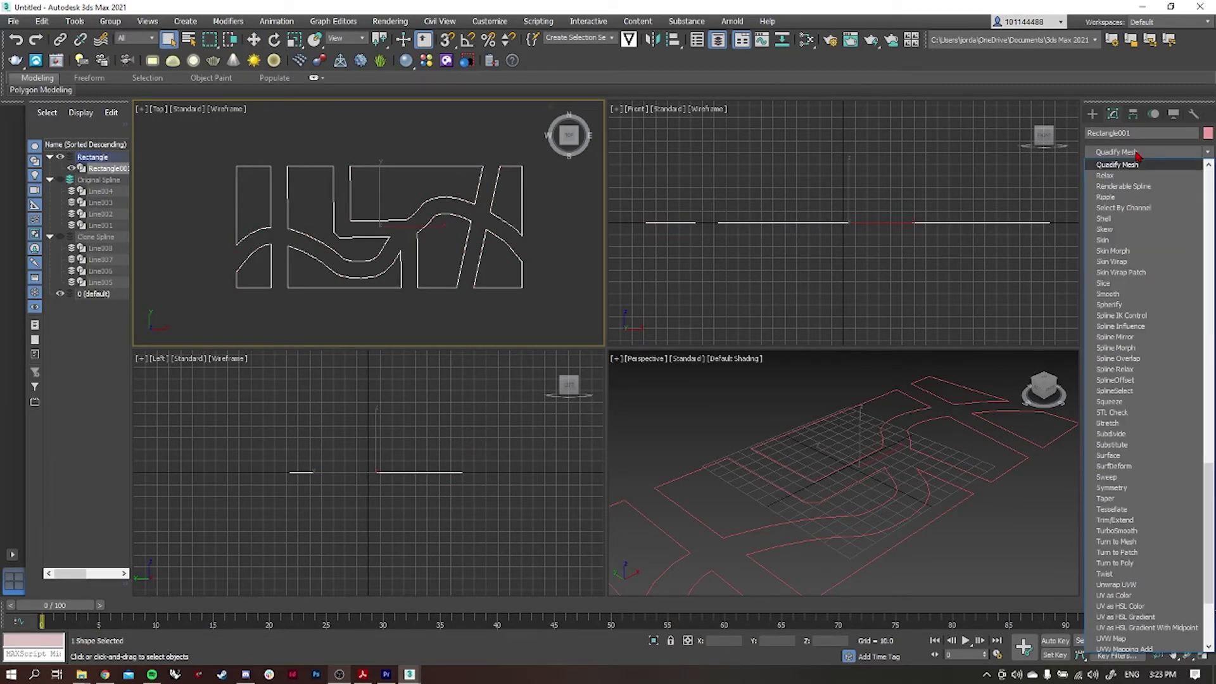
key(Return)
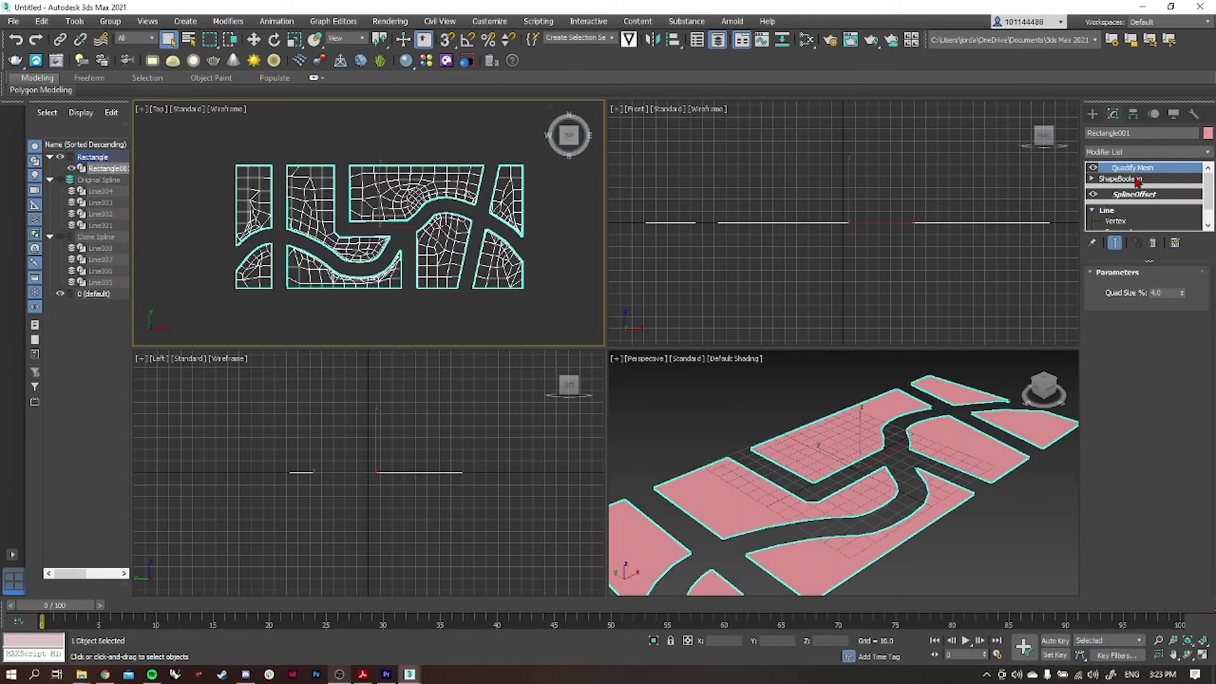
drag(1183, 293, 1182, 308)
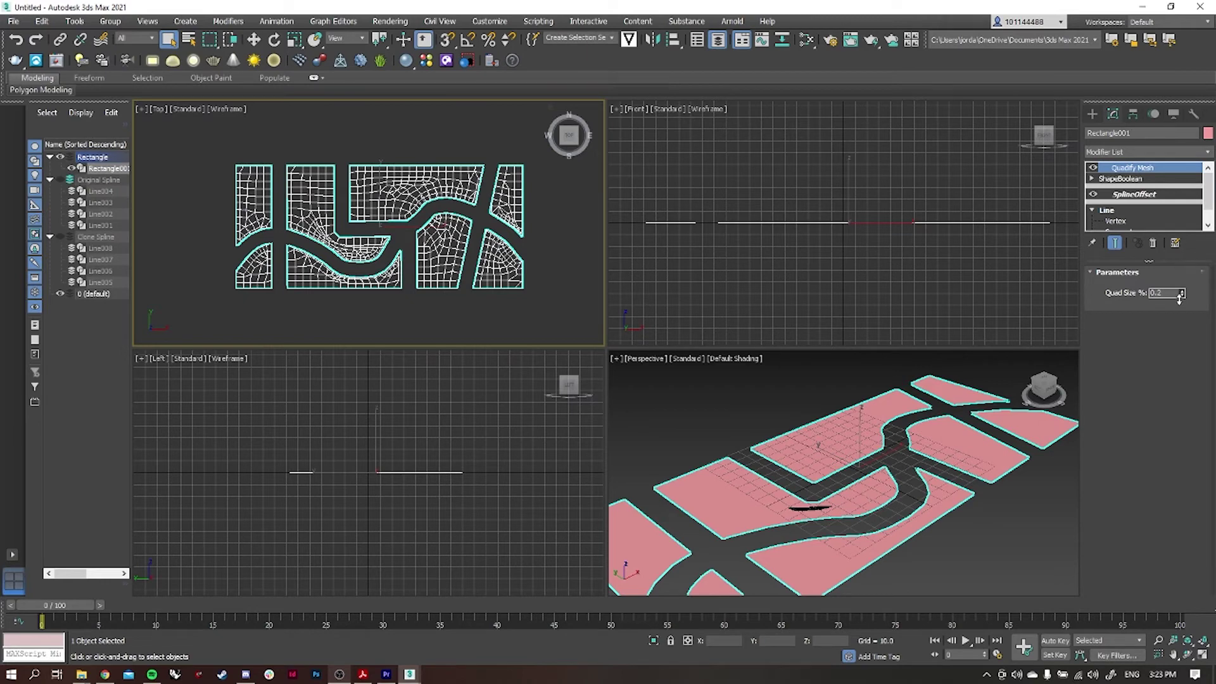
drag(1181, 290, 1182, 295)
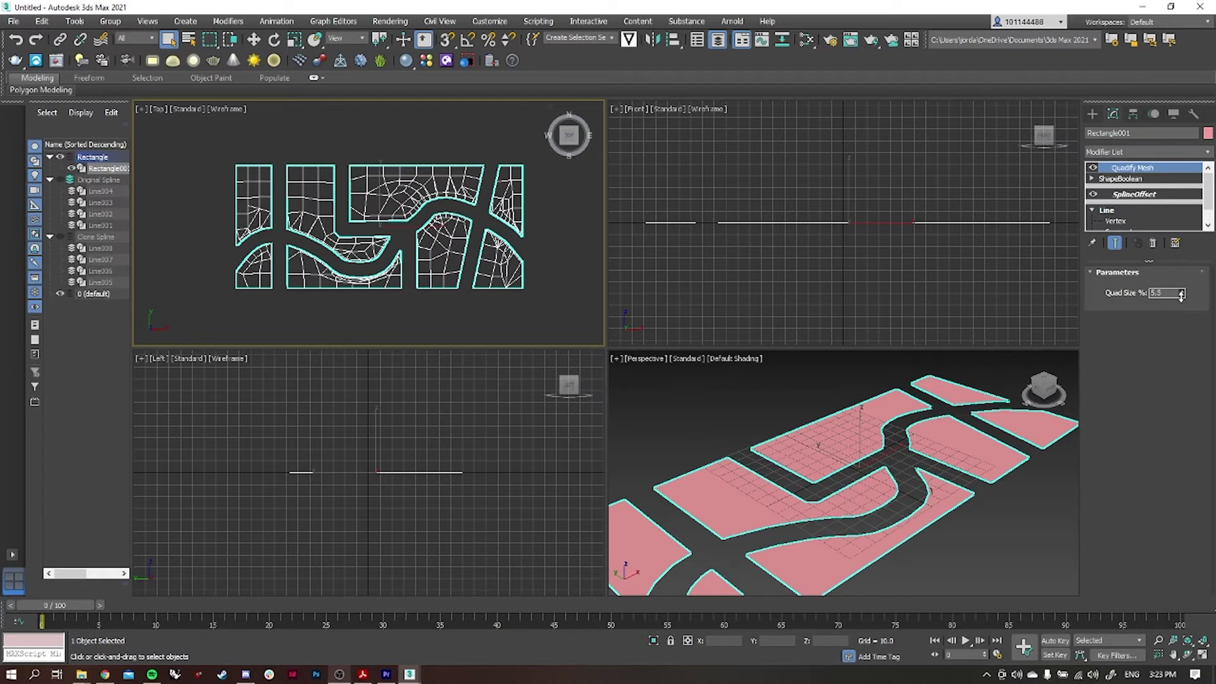
Add a Greeble modifier to Rectangle001 and pan the Perspective view to inspect the buildings.
click(1153, 153)
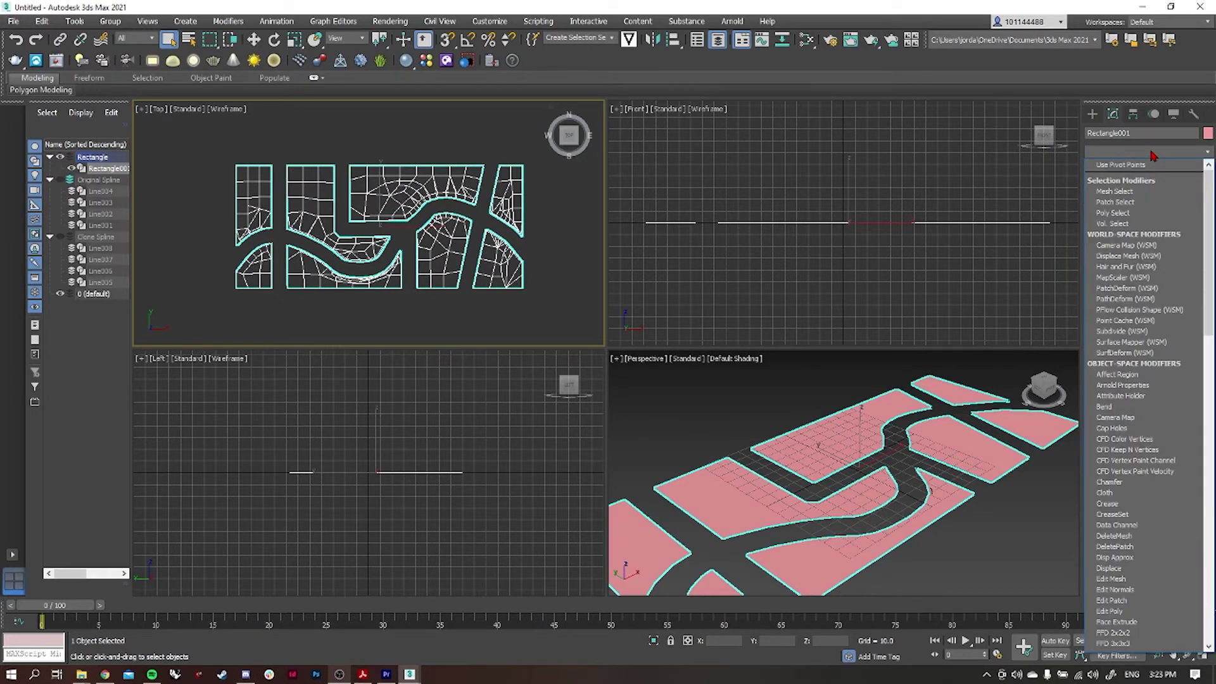
key(g)
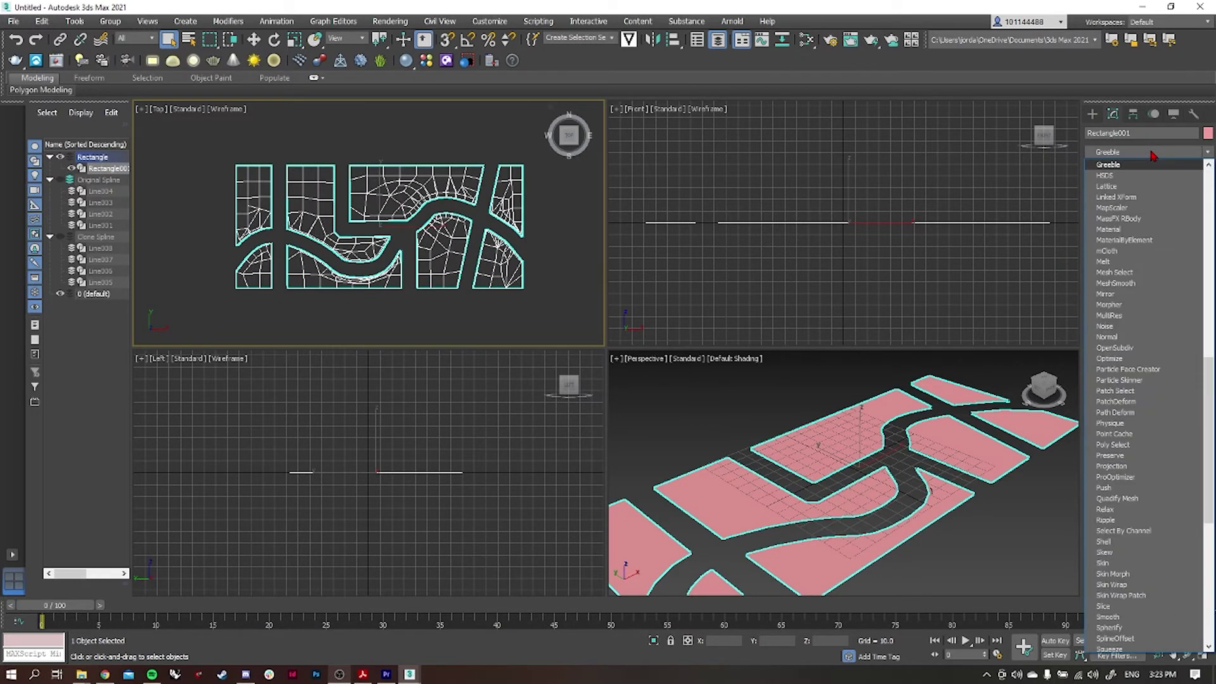
key(Return)
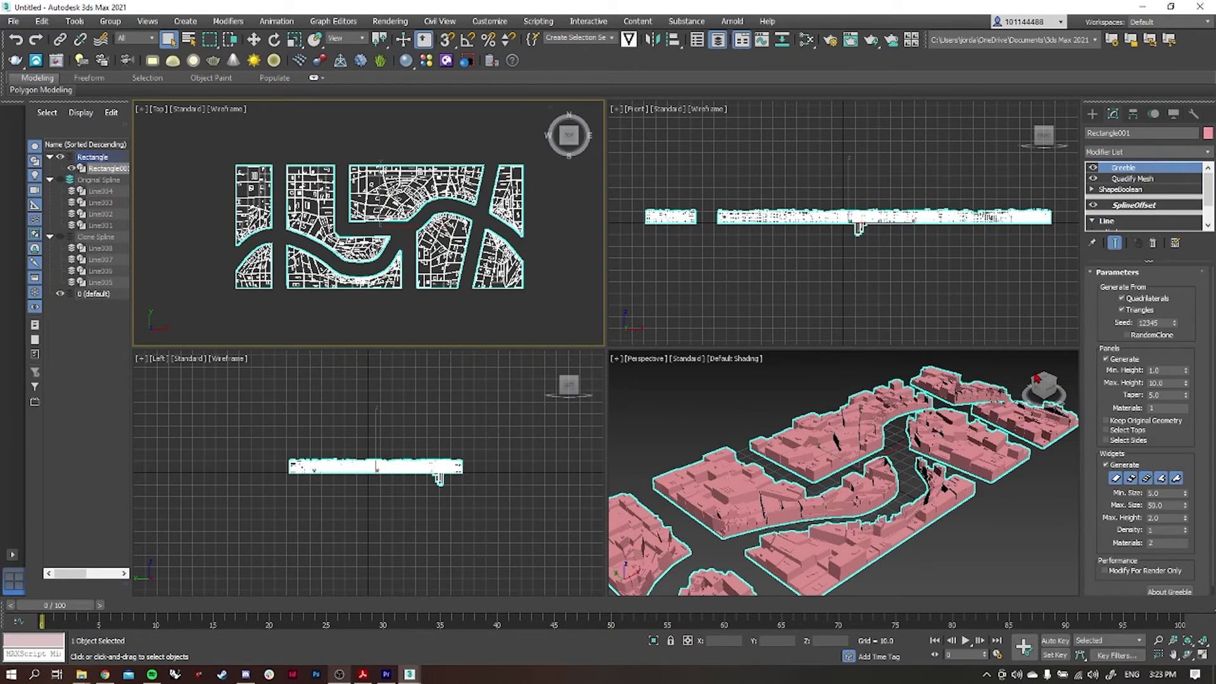
right_click(952, 533)
right_click(966, 530)
middle_drag(967, 531, 849, 557)
click(859, 538)
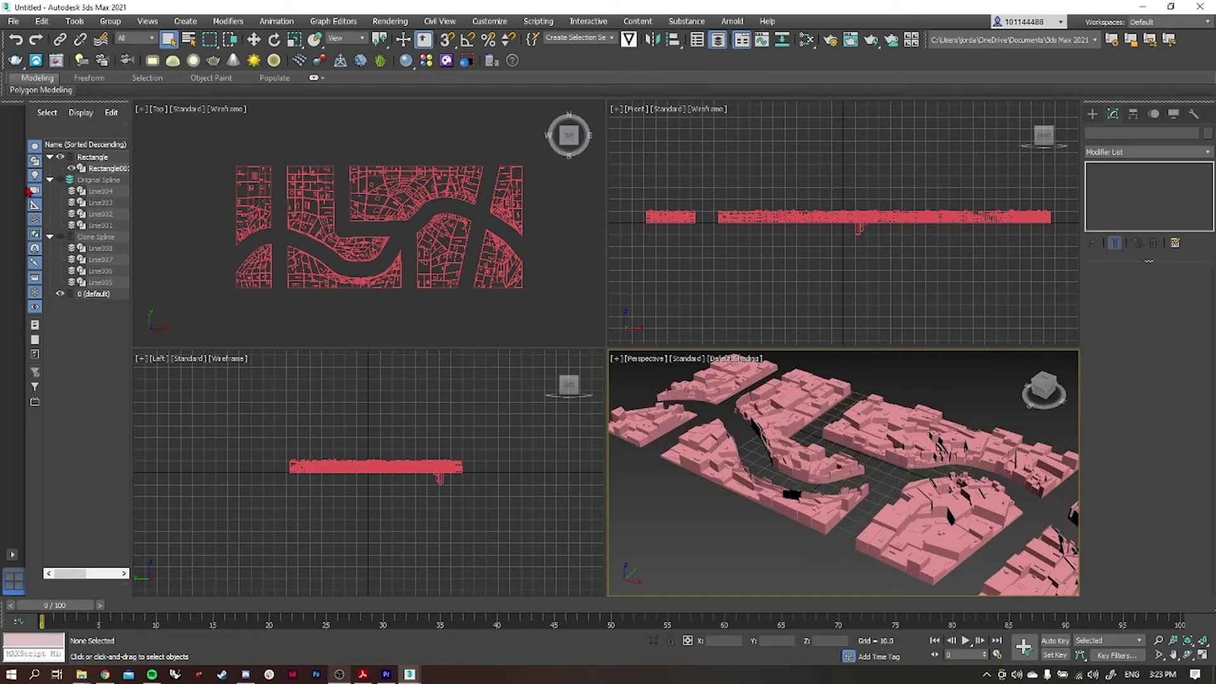
Show the Original Spline layer and move a corner vertex of Line002 to reroute the straight road.
click(60, 180)
click(342, 188)
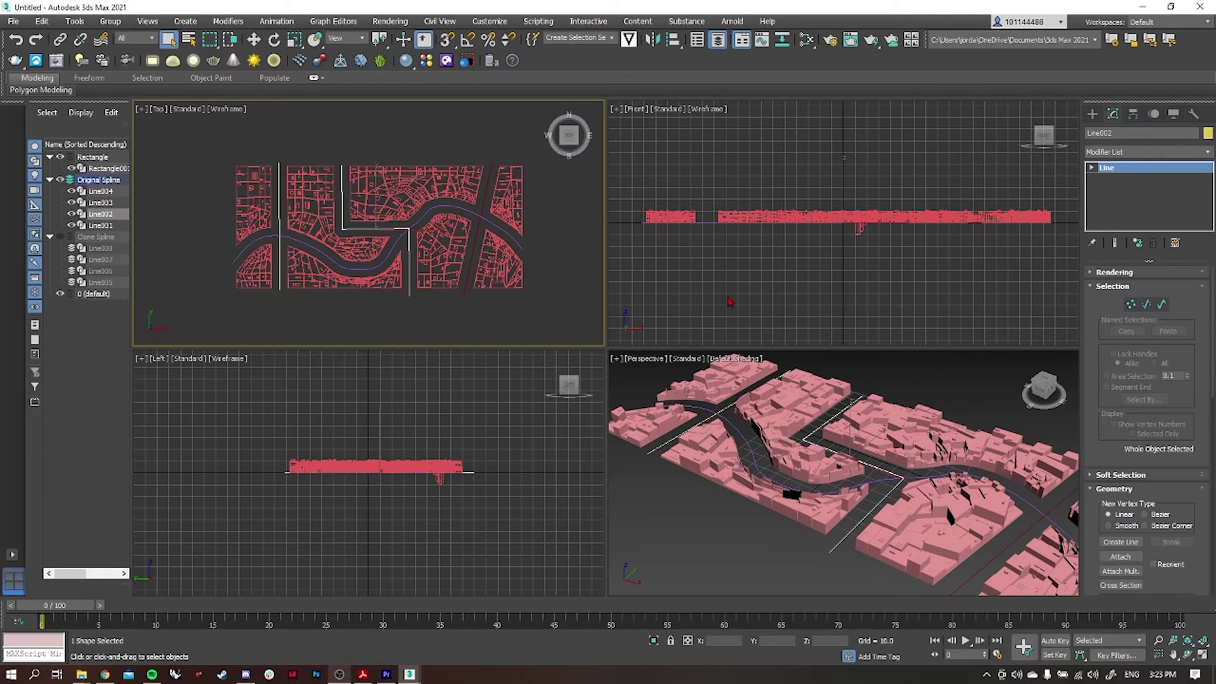
click(1091, 168)
click(1117, 179)
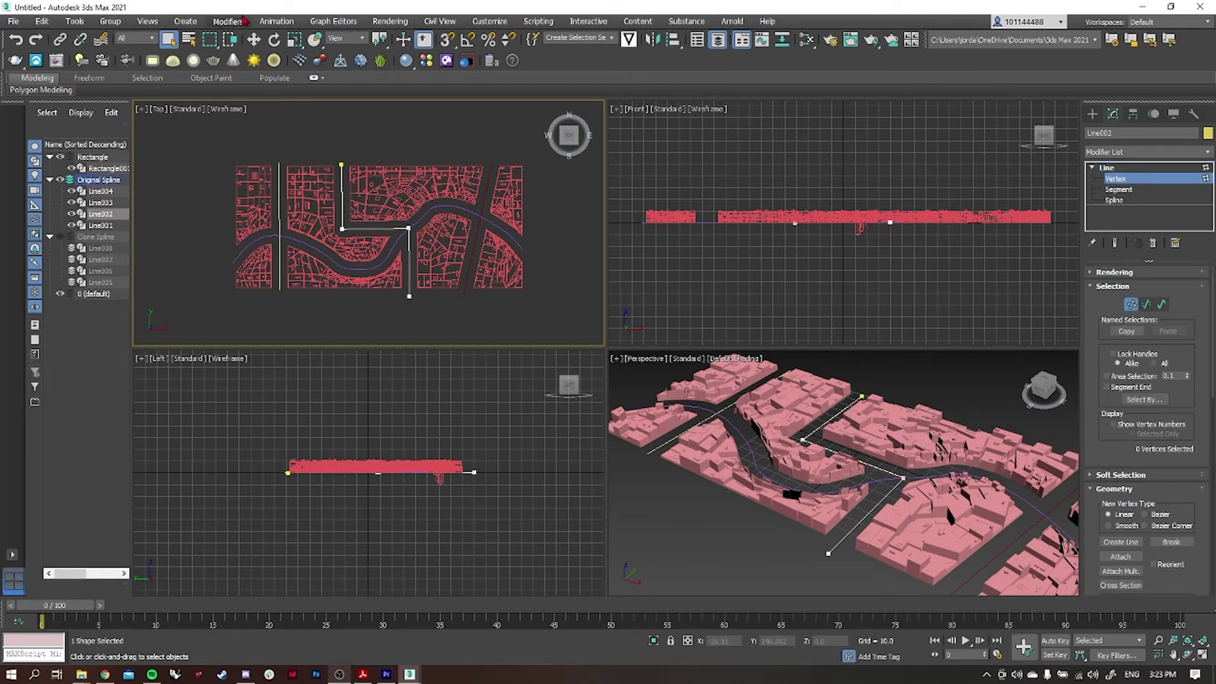
key(w)
click(342, 230)
drag(393, 231, 288, 231)
click(1118, 178)
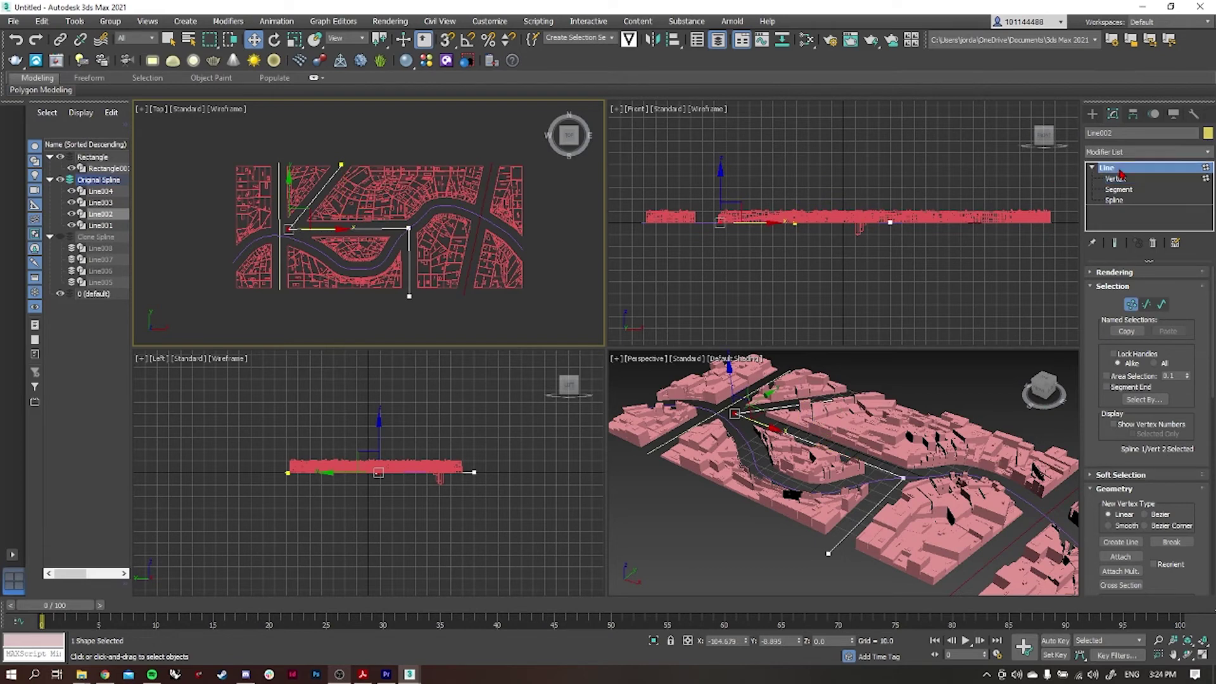
Raise a vertex on Line004's right bend, then hide the Original Spline layer.
click(467, 210)
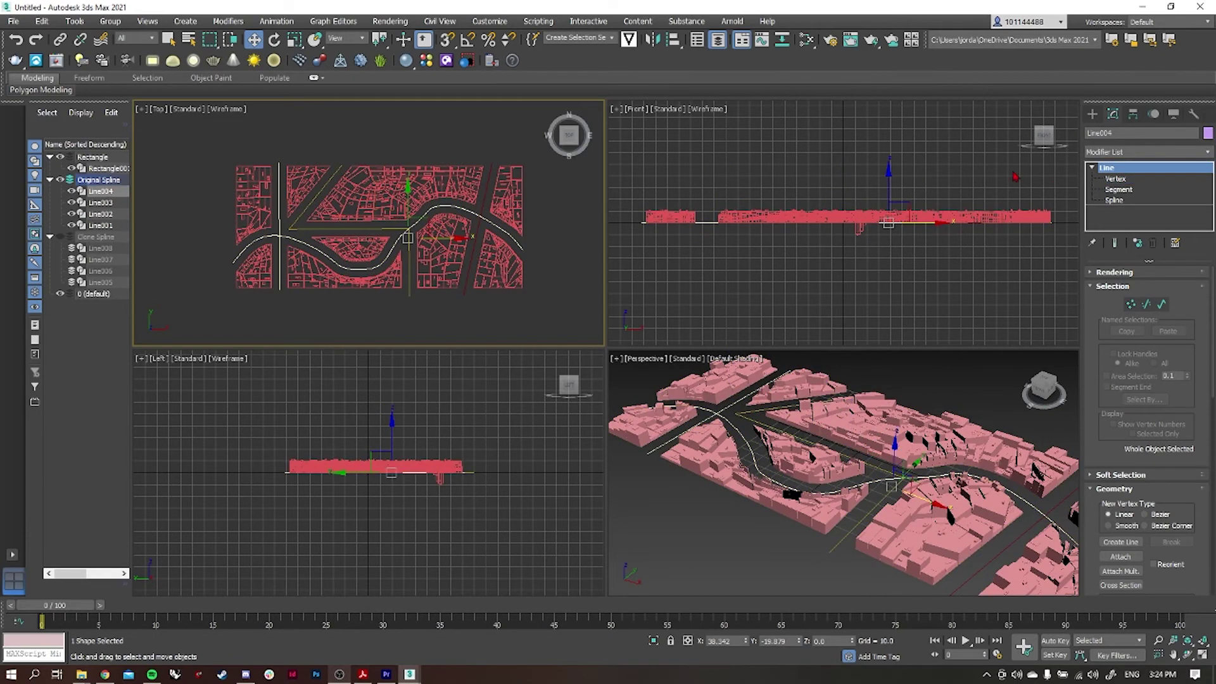
click(1115, 179)
click(442, 206)
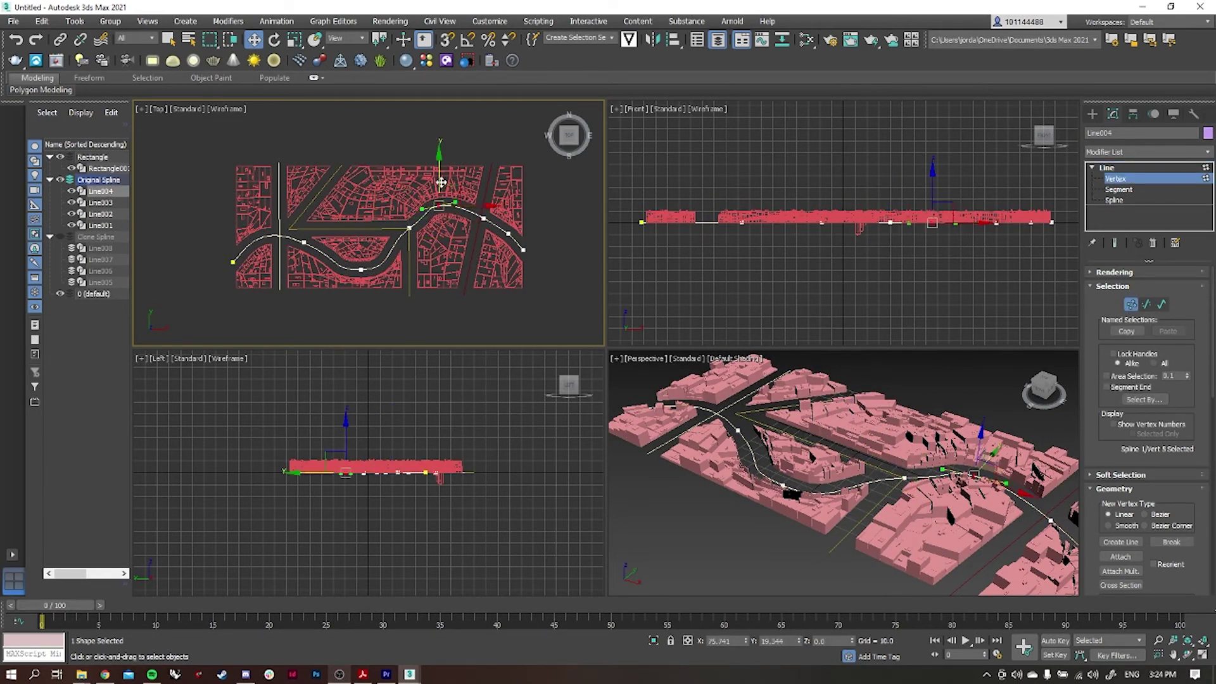
drag(439, 161, 439, 131)
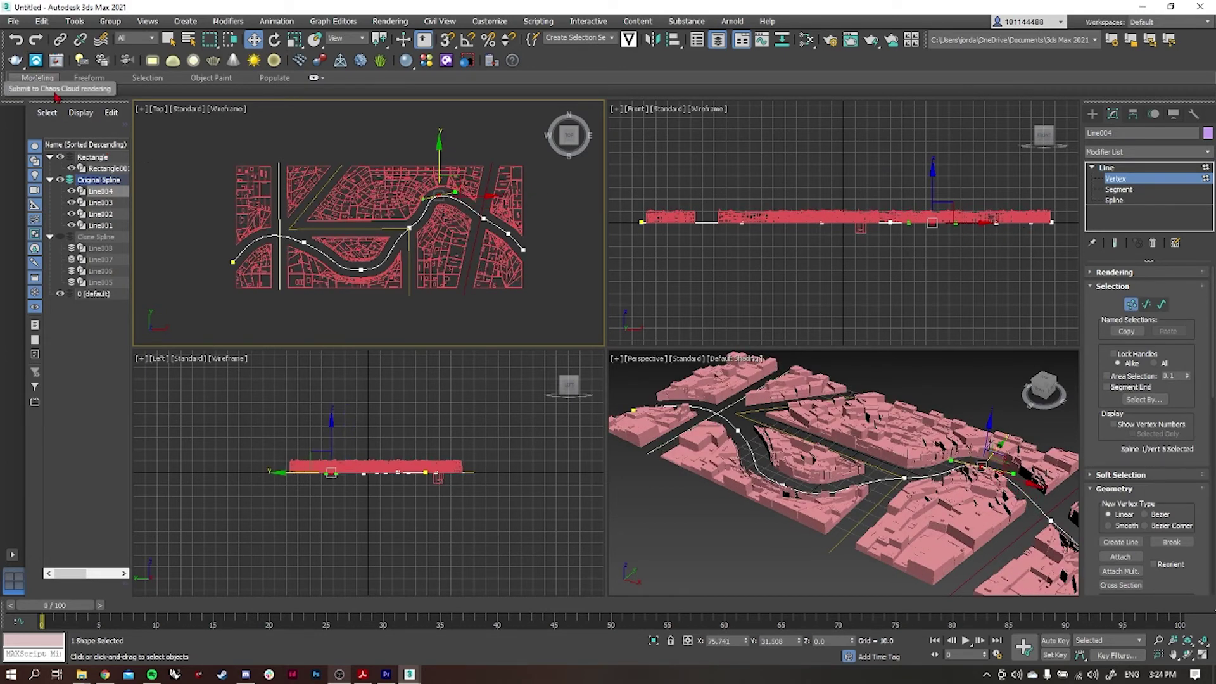
click(60, 179)
Set Rectangle001's Quadify Mesh Quad Size % to 4.5, orbiting to check the denser buildings.
click(294, 168)
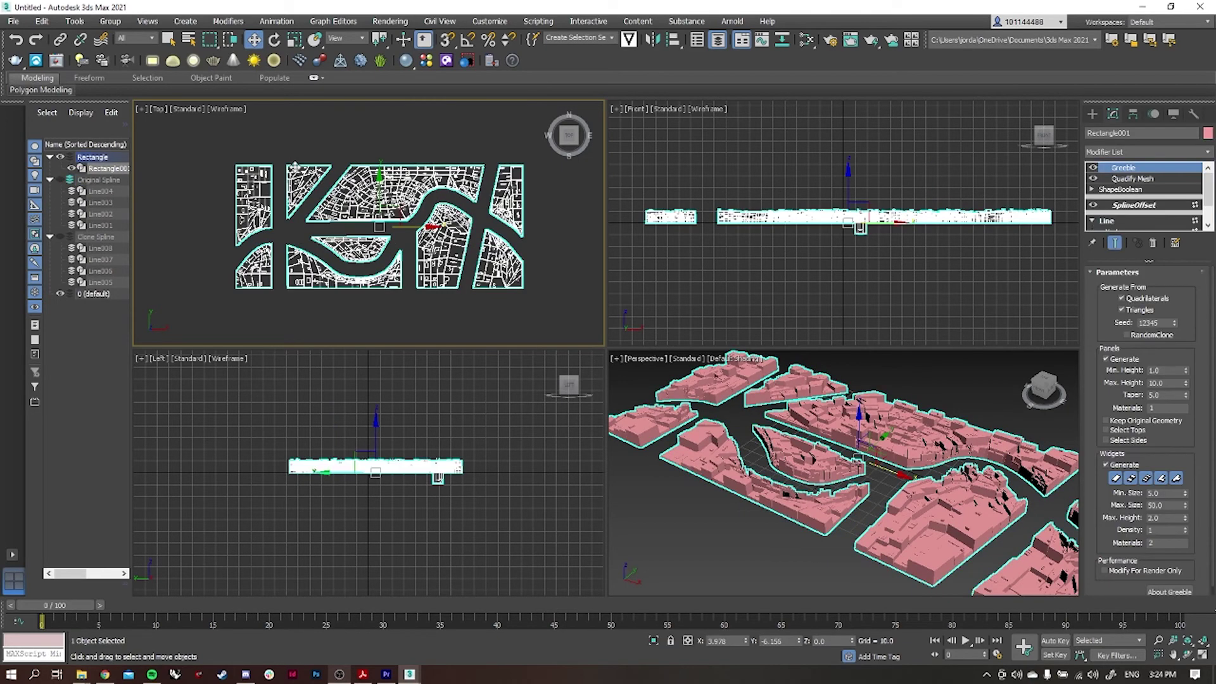
click(1134, 179)
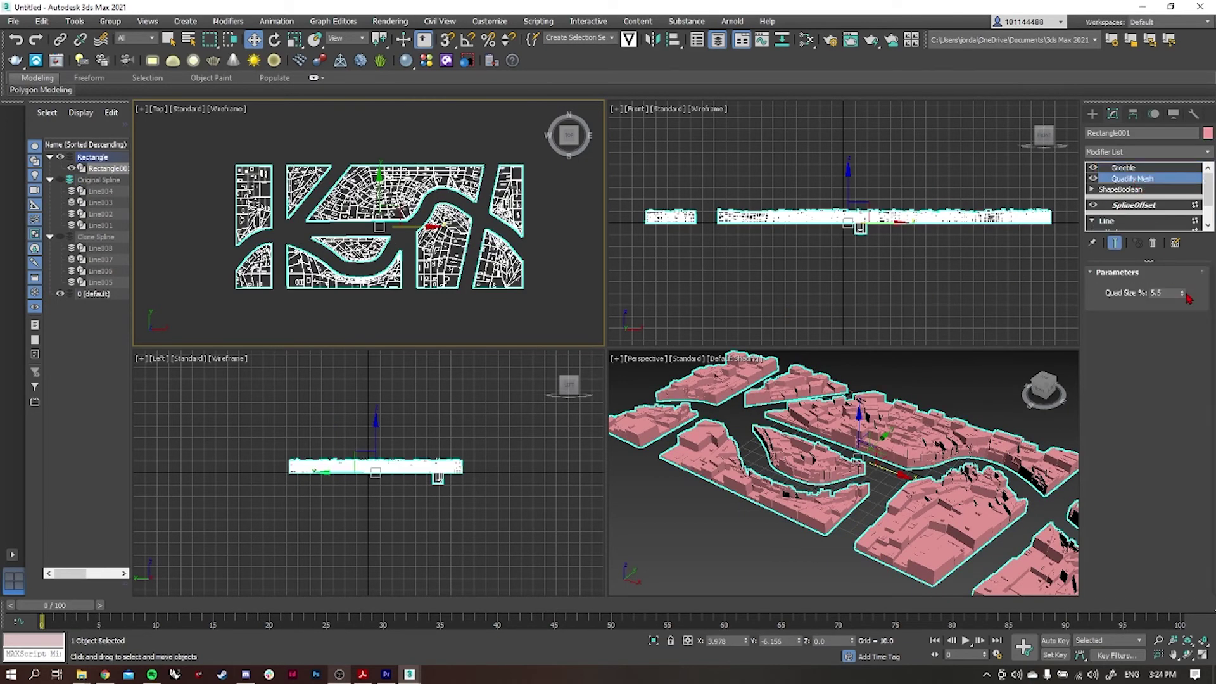
drag(1182, 295, 1185, 300)
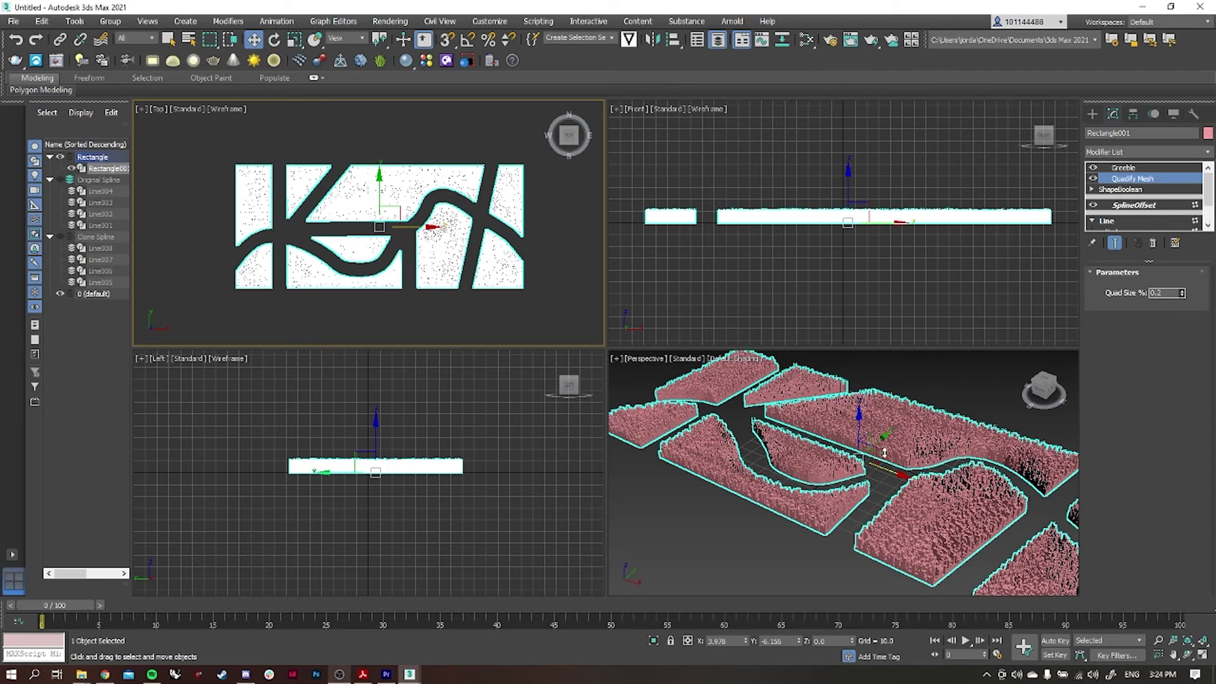
scroll(888, 461, up, 8)
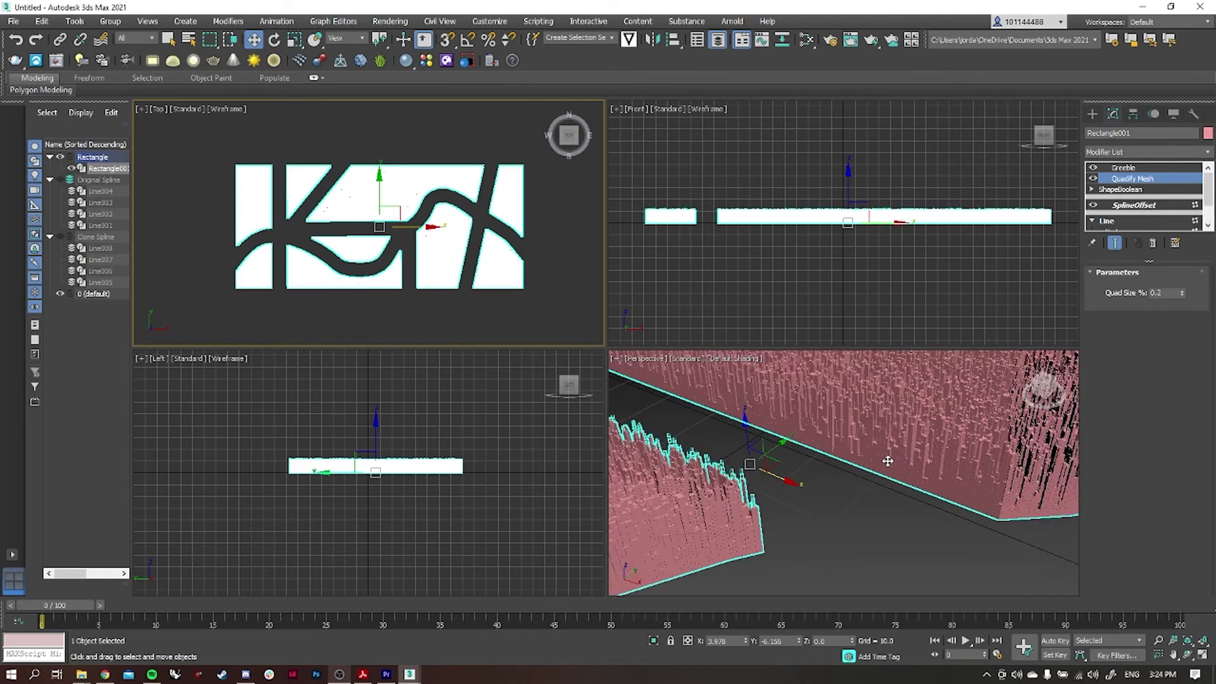
alt+middle_drag(888, 465, 779, 413)
drag(1165, 293, 1140, 302)
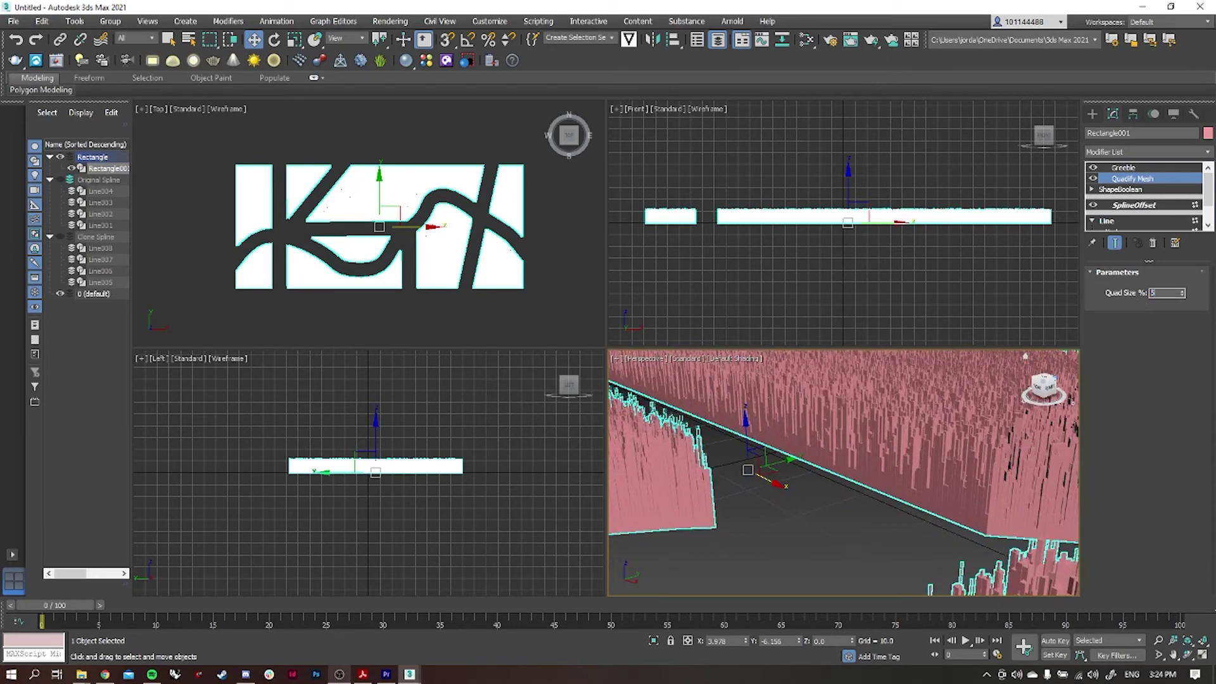
text(5)
key(Return)
scroll(944, 528, down, 3)
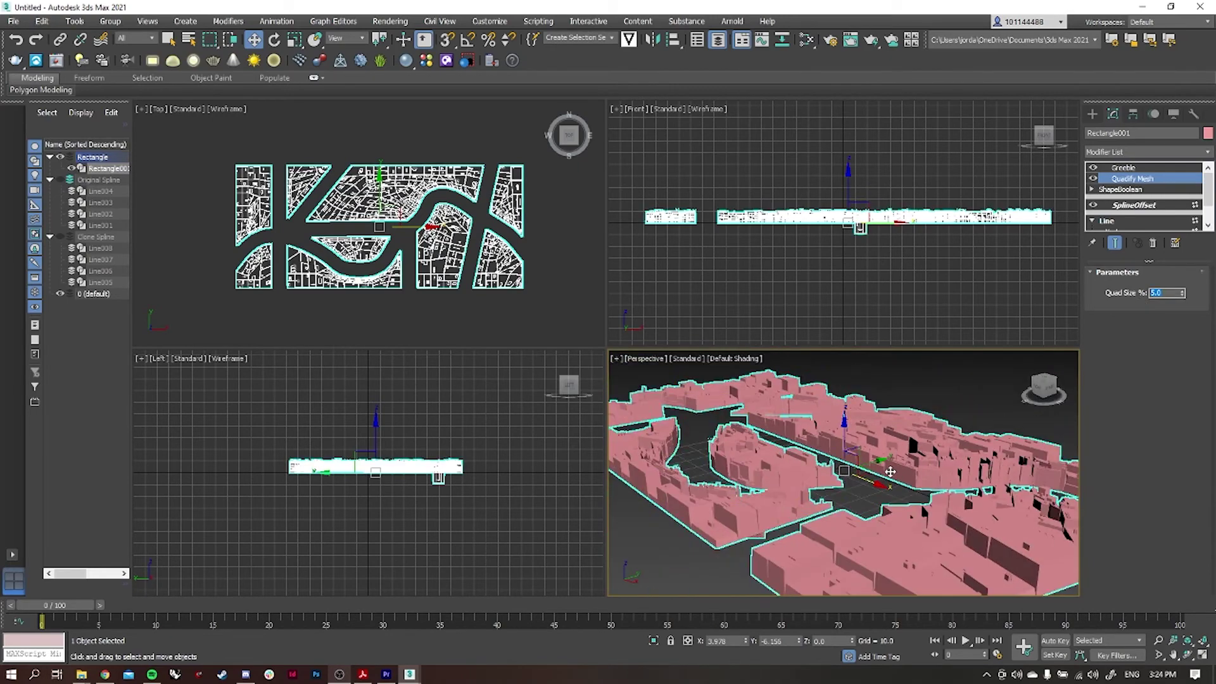
alt+middle_drag(890, 472, 842, 464)
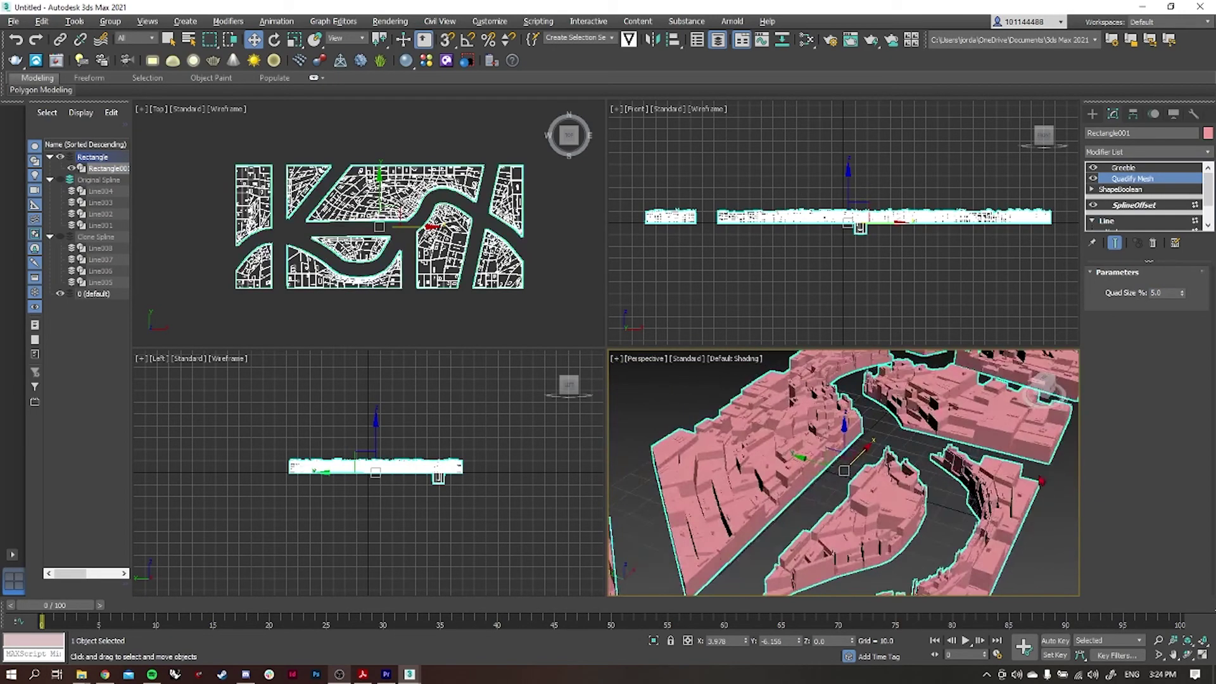
mouse_move(1182, 297)
mouse_down()
mouse_move(1187, 225)
mouse_move(1184, 293)
mouse_up()
alt+middle_drag(981, 481, 1039, 393)
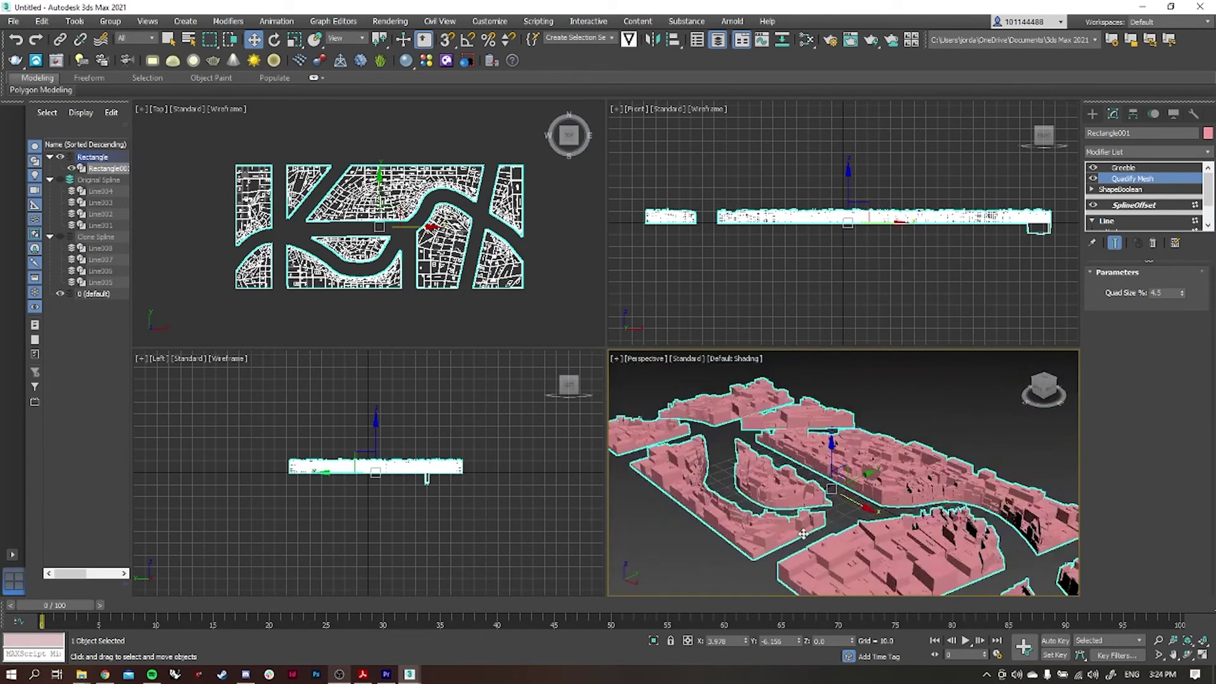
Set the Greeble panel heights to Min 0.9 and Max 44.5.
click(1152, 169)
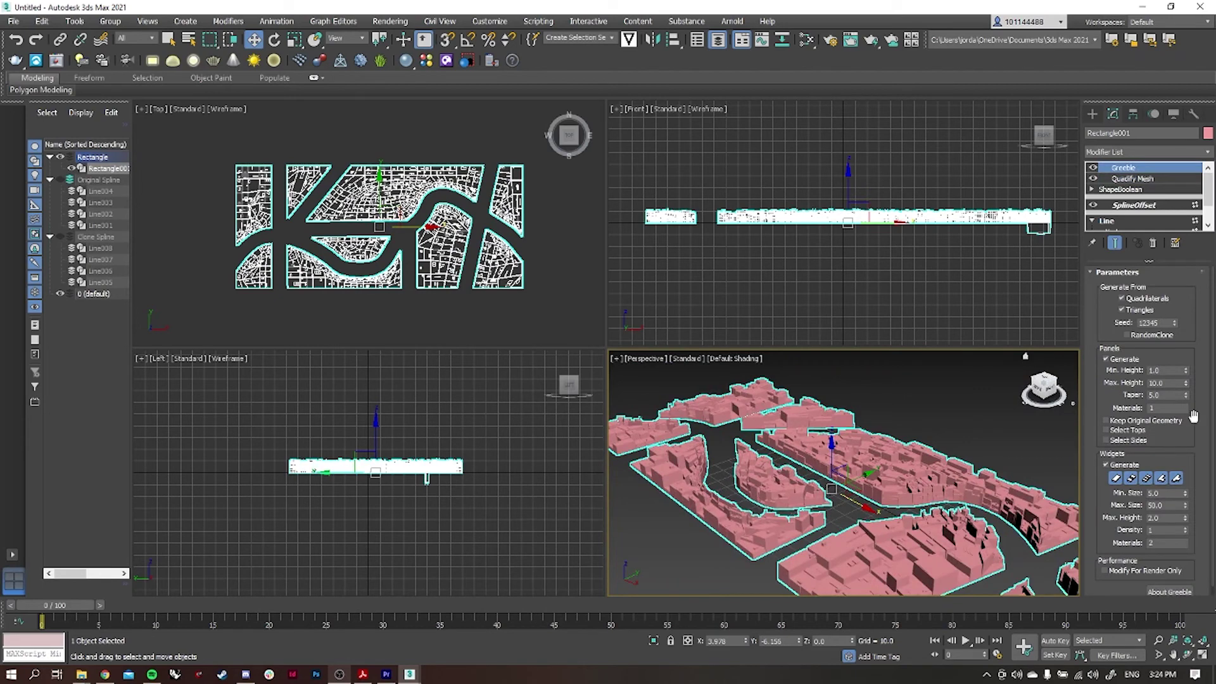
drag(1188, 374, 1202, 182)
drag(1186, 370, 1195, 452)
scroll(1194, 453, down, 1)
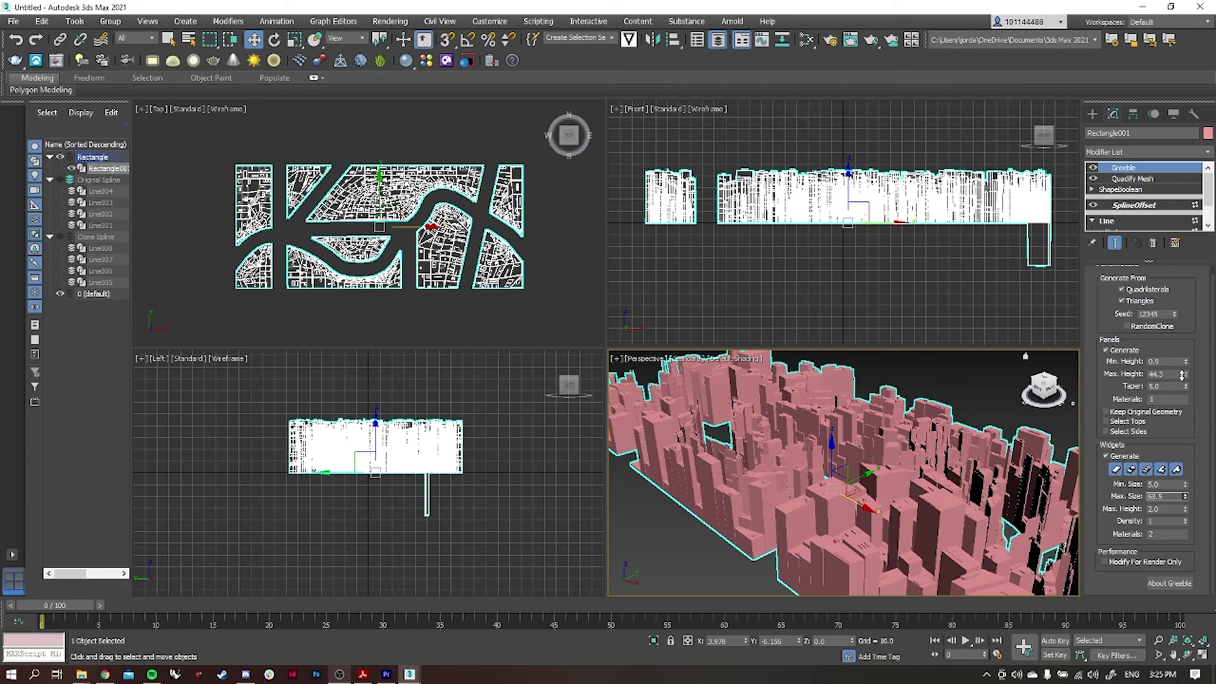
Maximize the Perspective viewport.
click(615, 359)
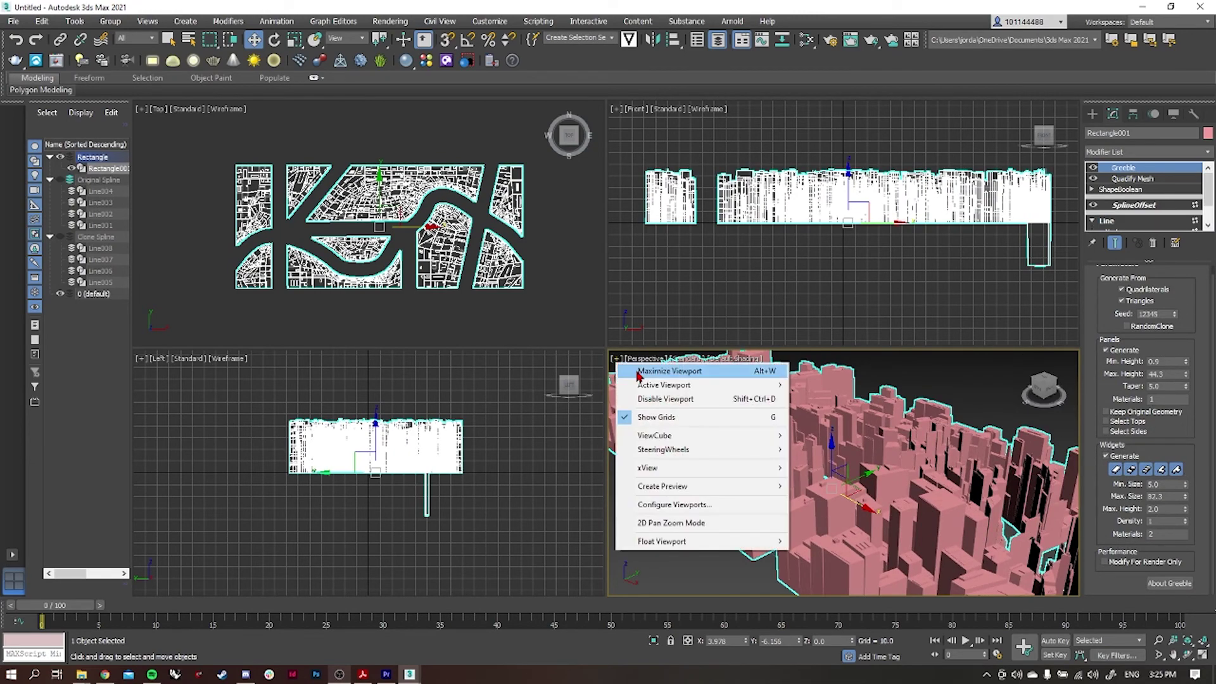
click(652, 369)
alt+middle_drag(770, 437, 772, 435)
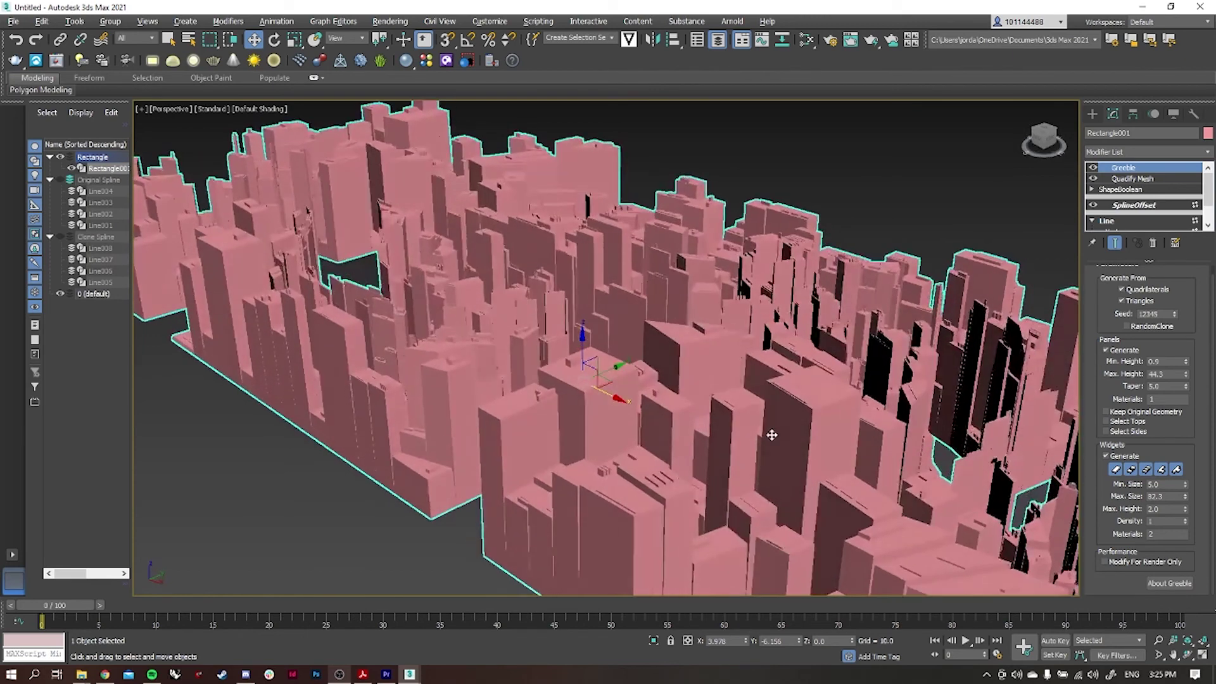
Set Greeble widgets to Min Size 42.6, Max Size 75.0 and Max Height 18.9.
drag(1186, 496, 1170, 256)
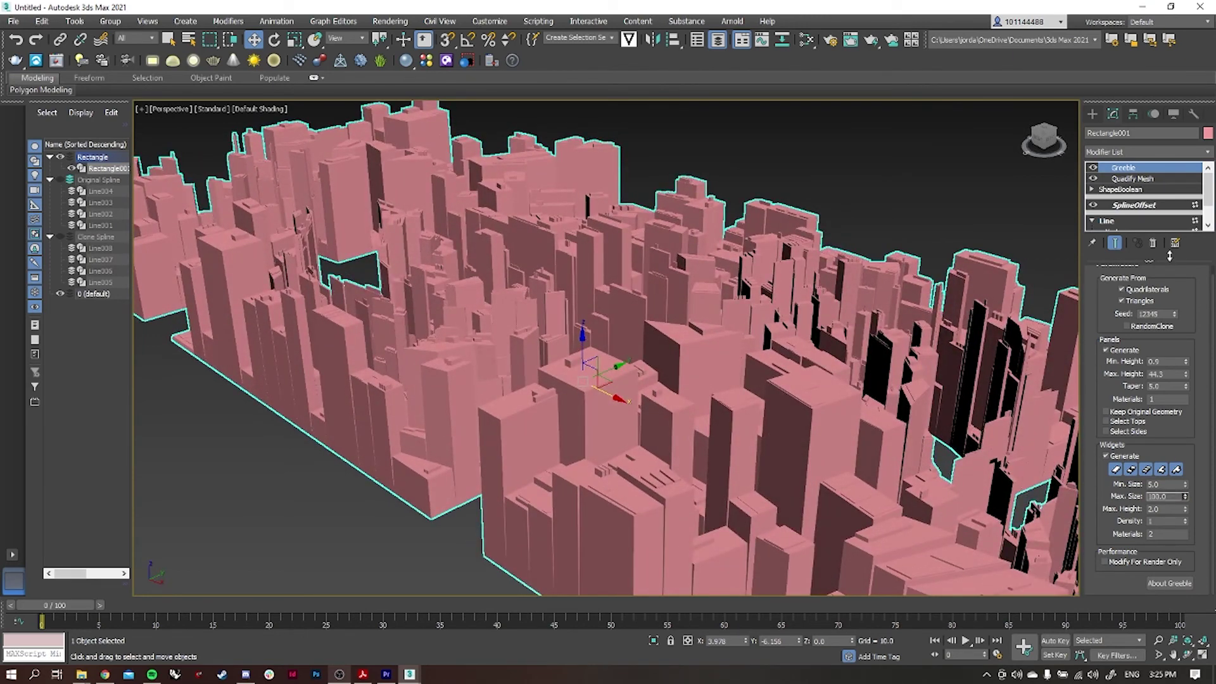
drag(1185, 412, 1200, 562)
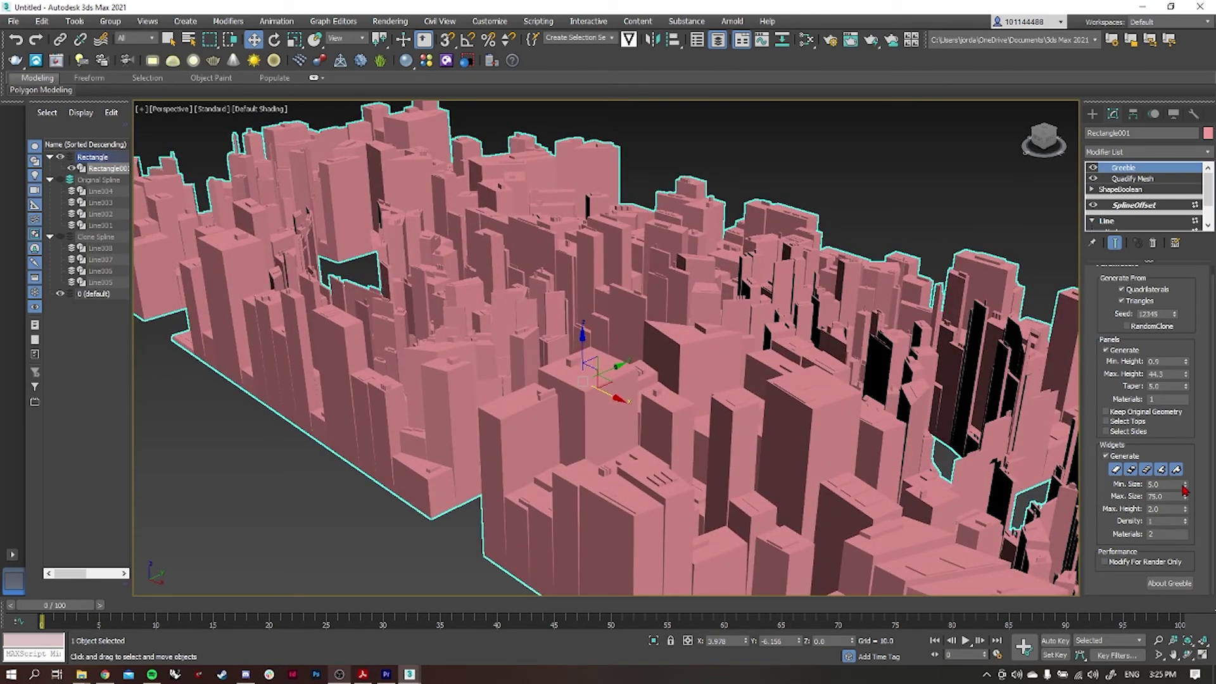
drag(1184, 485, 1173, 266)
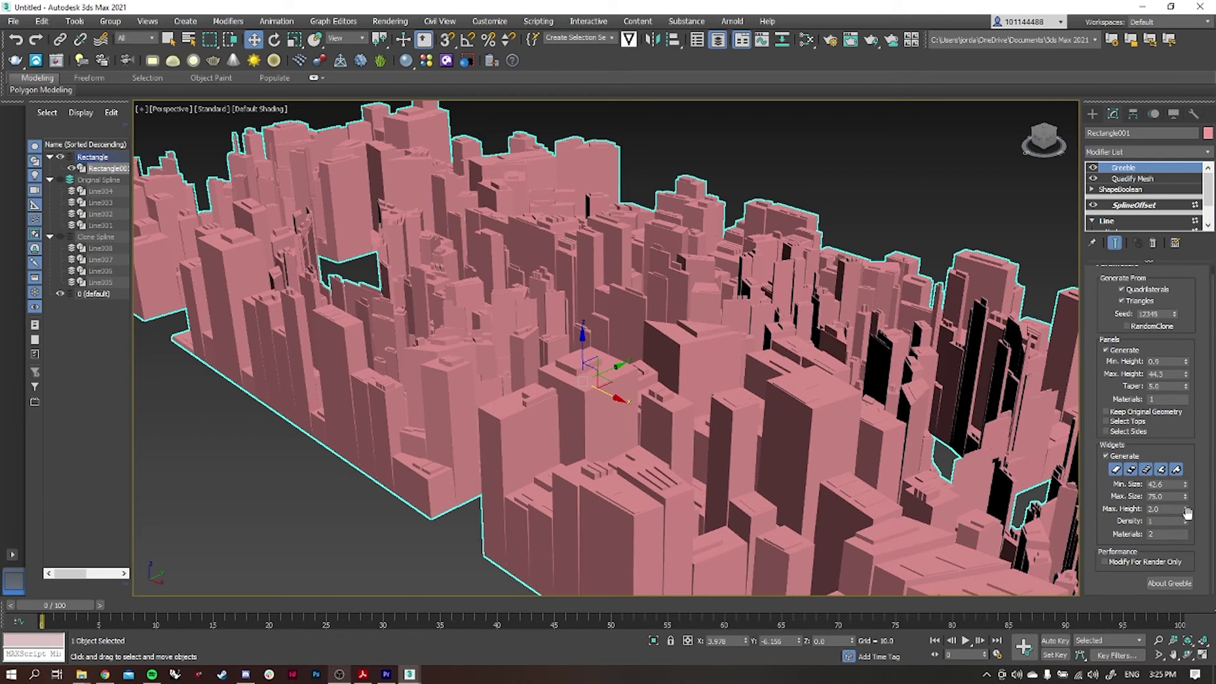
drag(1186, 514, 1176, 403)
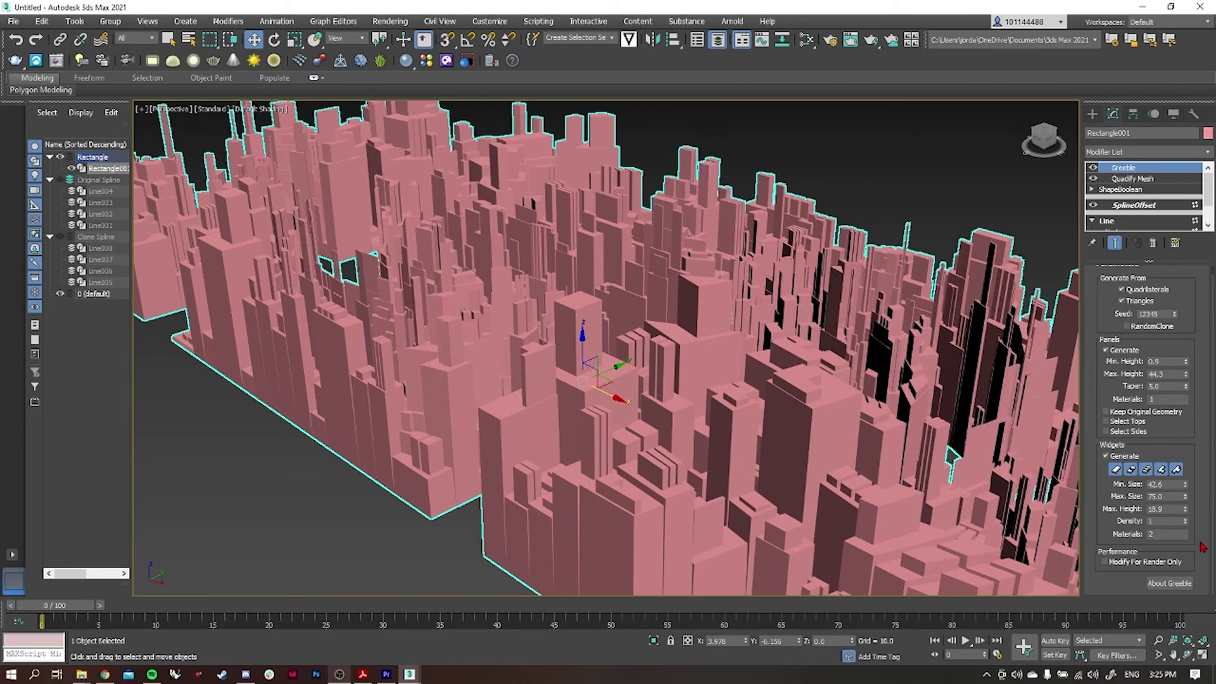
scroll(1203, 547, up, 1)
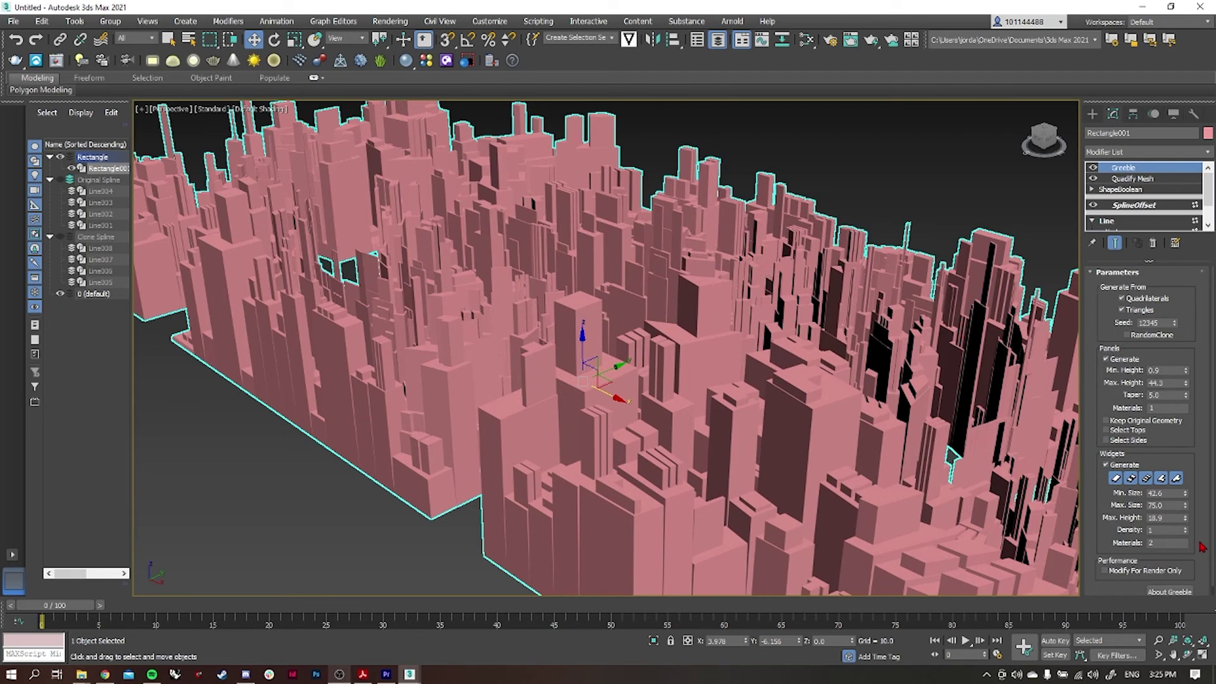
click(1209, 134)
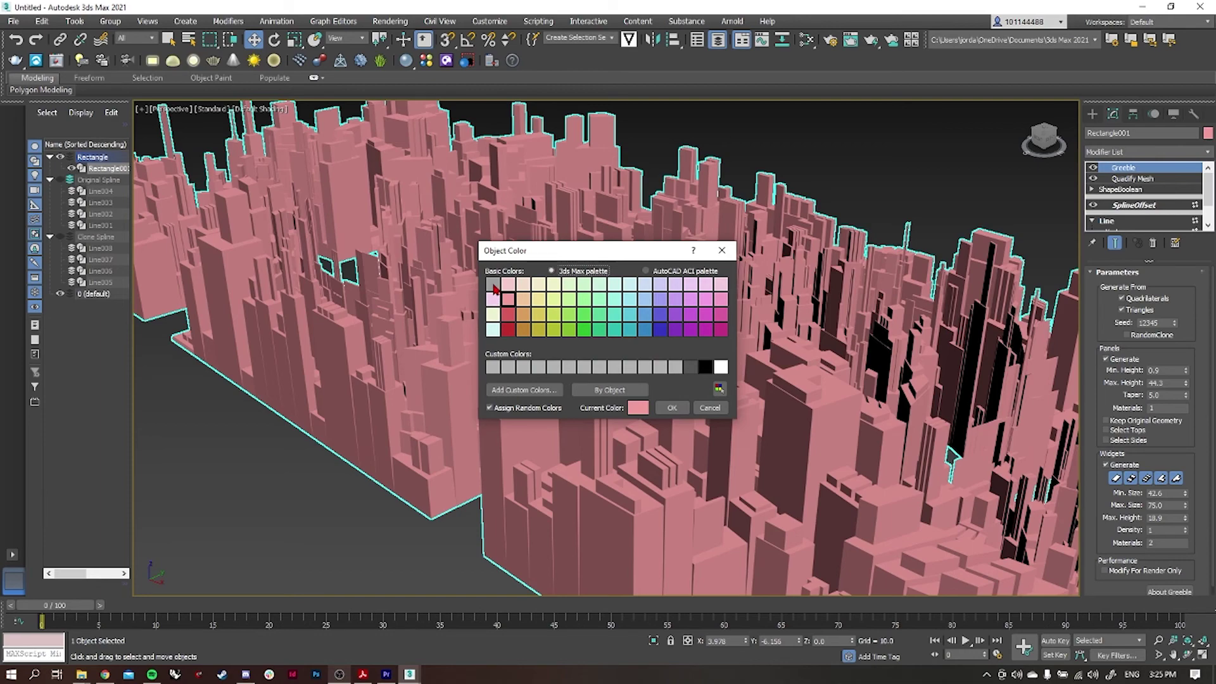
Change the city's object colour to dark grey and zoom out for an overview.
click(690, 368)
click(673, 409)
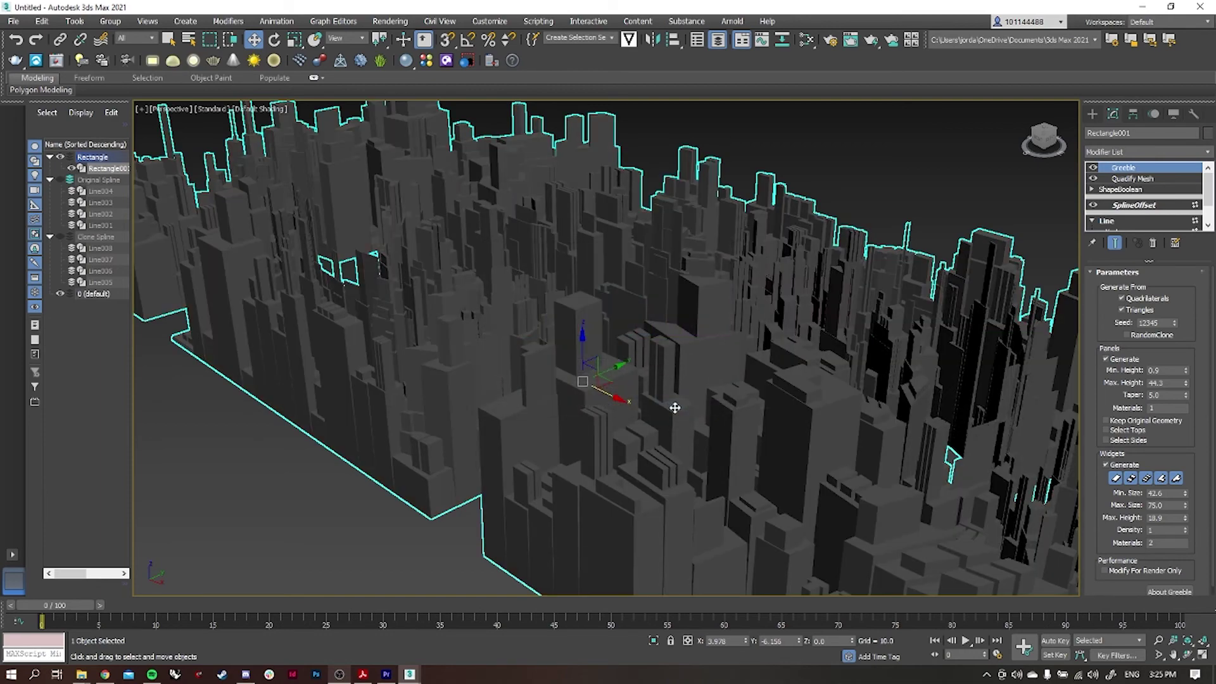
scroll(788, 481, down, 5)
alt+middle_drag(788, 481, 849, 503)
Deselect the city and restore the four-viewport layout.
click(896, 307)
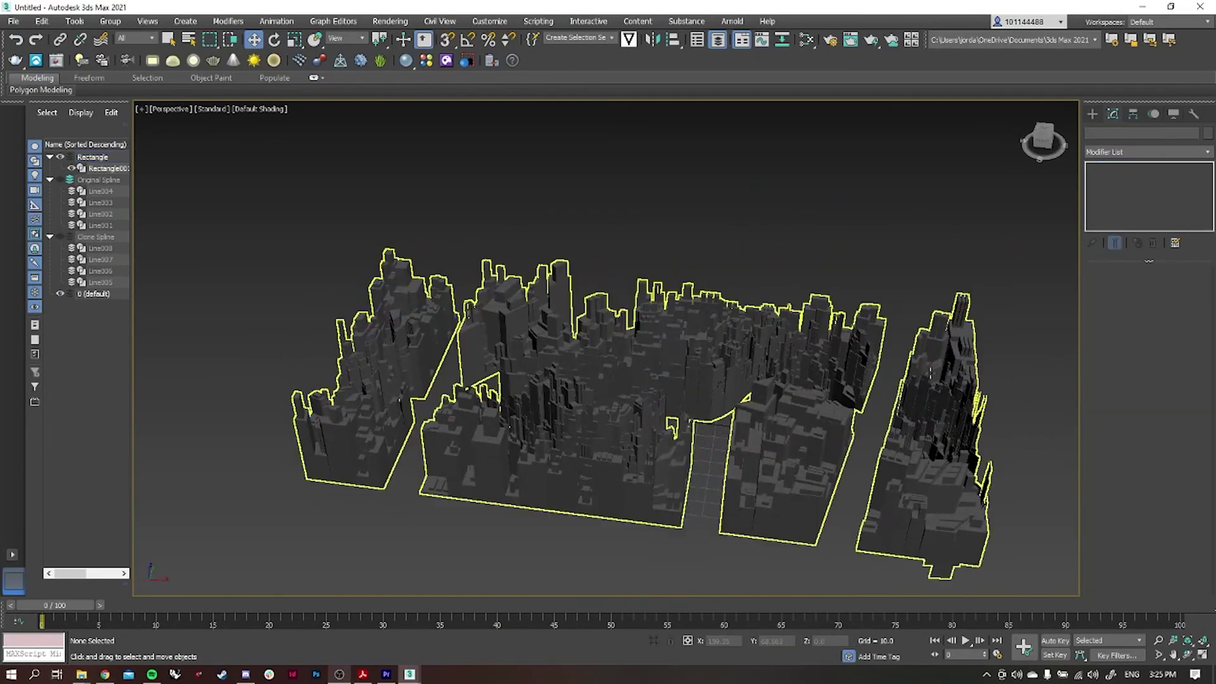
alt+middle_drag(896, 306, 896, 387)
scroll(900, 378, down, 4)
click(156, 112)
click(166, 120)
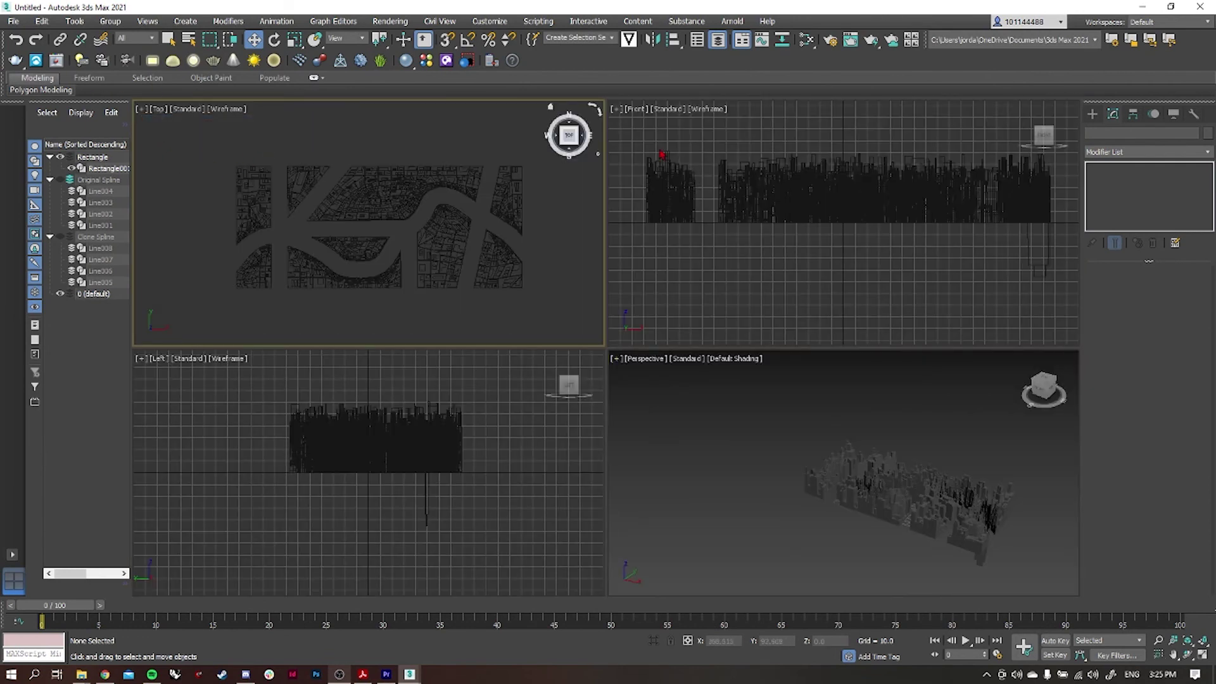
Try drawing a Rectangle spline in the Top view and dismiss the hidden-layer warning.
click(1093, 114)
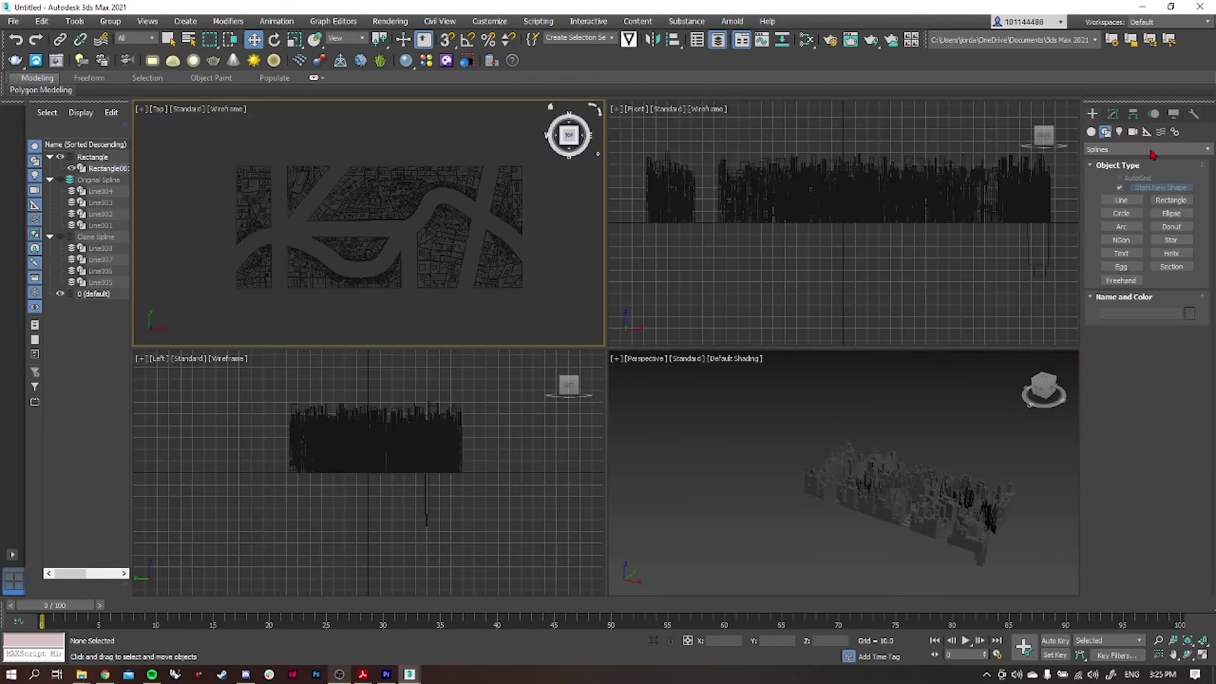
click(1171, 200)
click(216, 147)
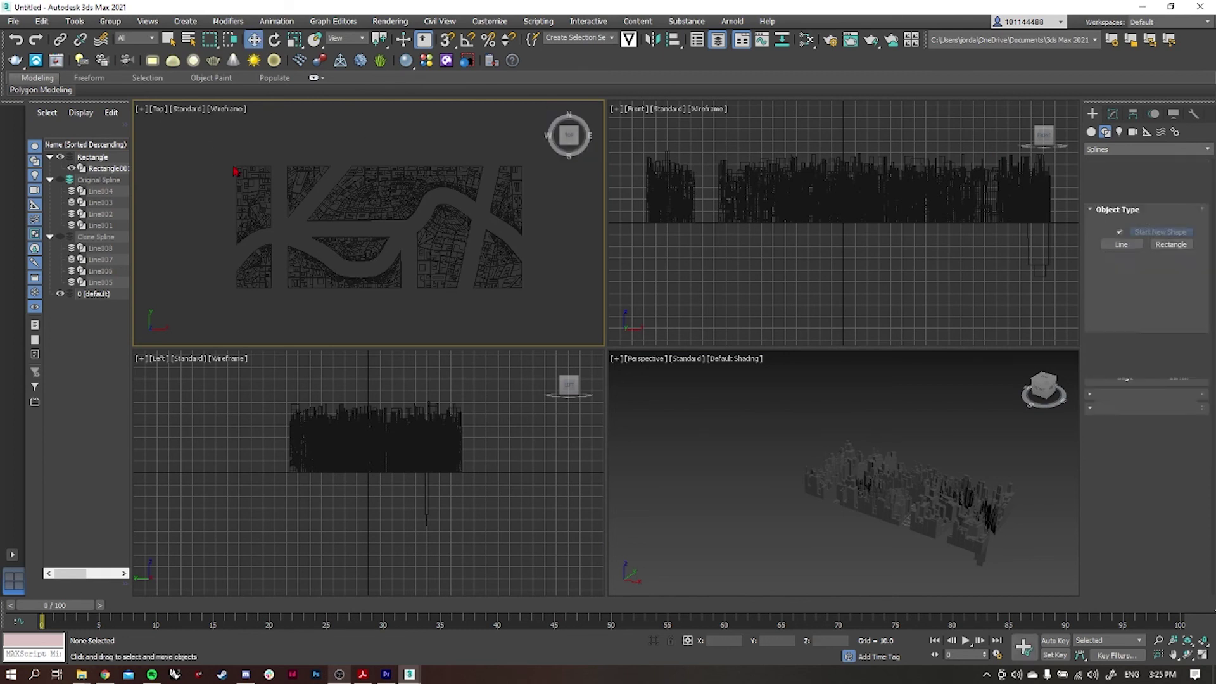
click(719, 299)
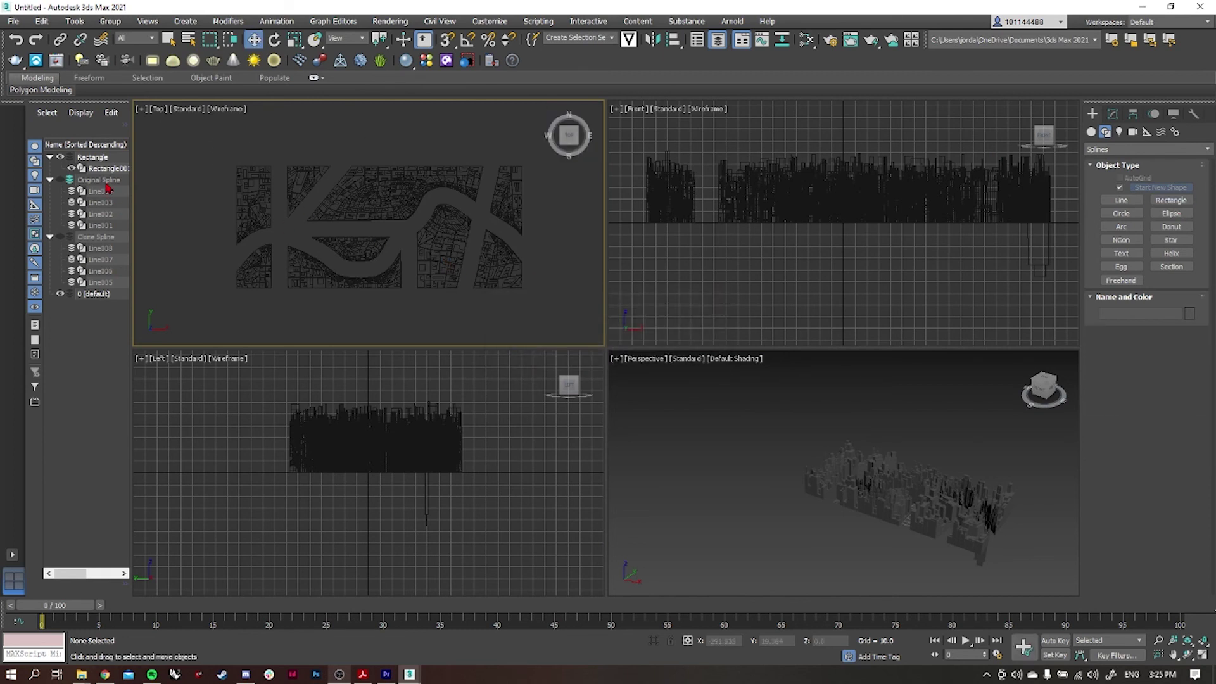